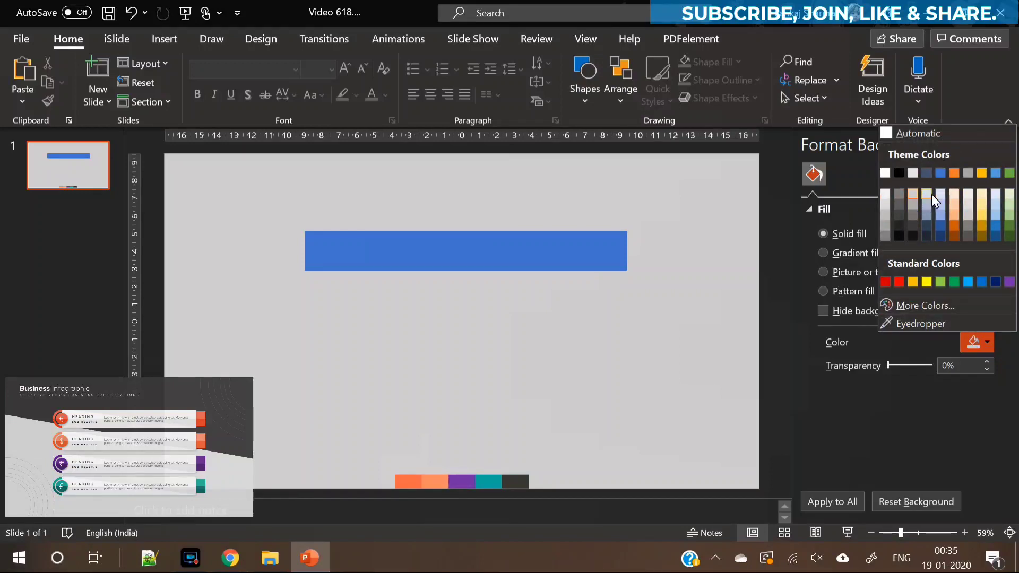
Fill the slide background with solid light gray and recolor the blue rectangle white
click(914, 192)
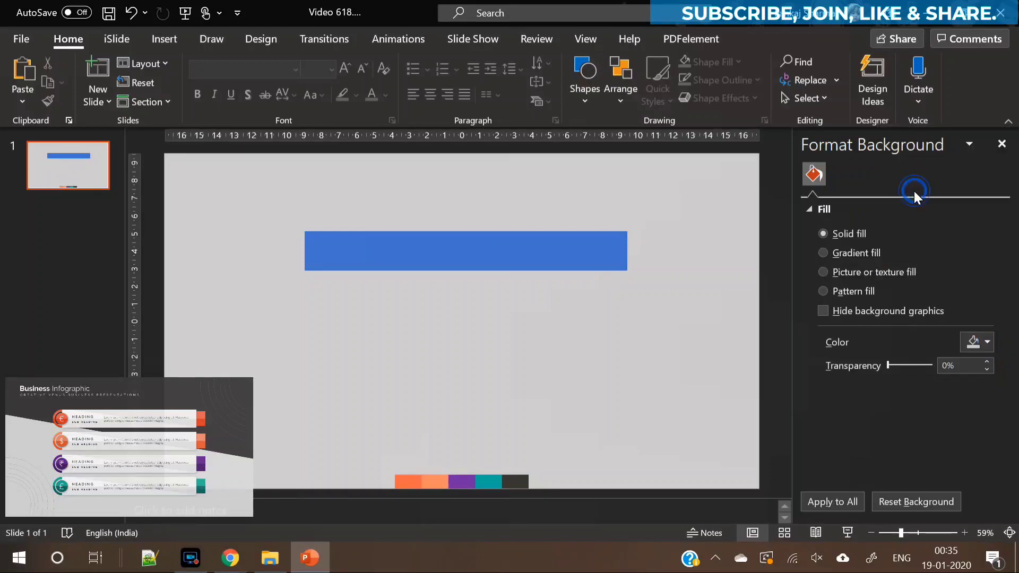
click(585, 255)
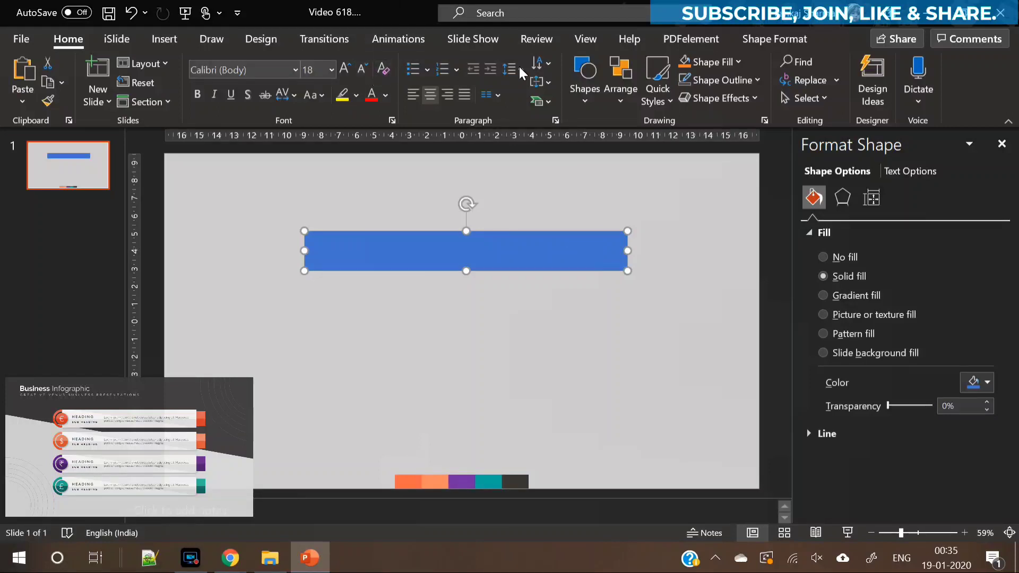
click(977, 387)
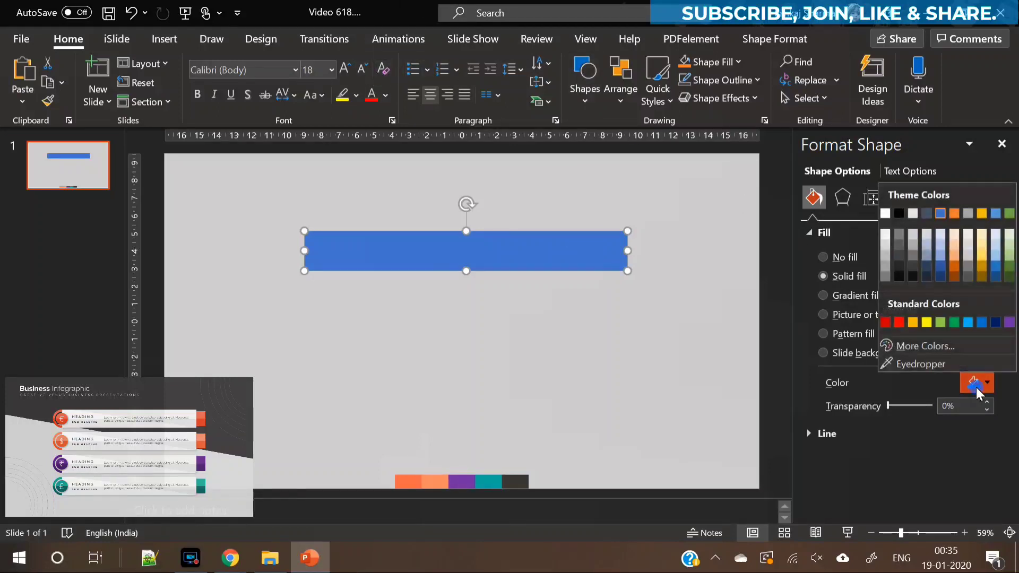
click(883, 215)
click(512, 335)
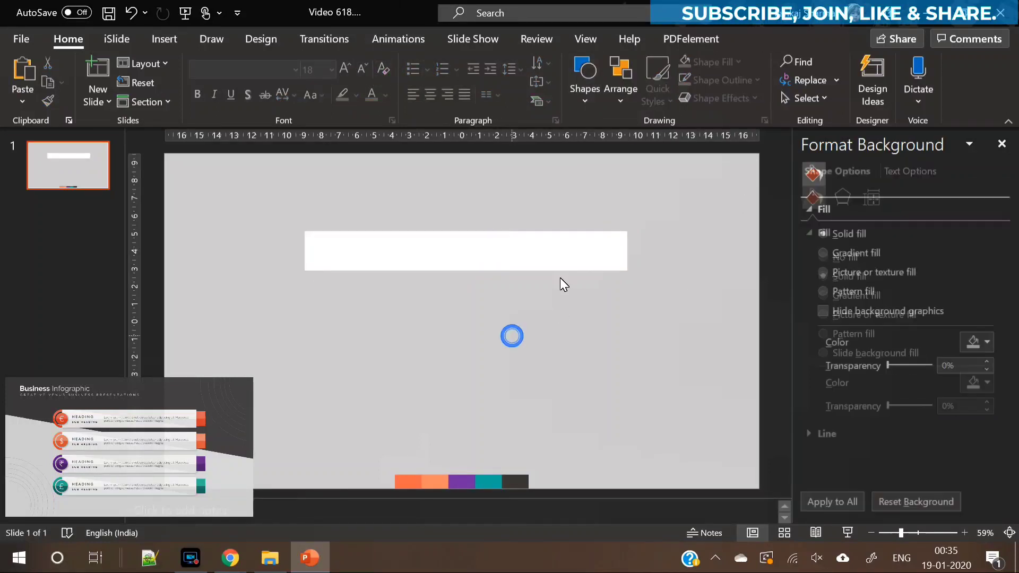
Duplicate the white bar below the original and shrink the copy to a small block about 1.24 cm wide and 2 cm high
click(483, 252)
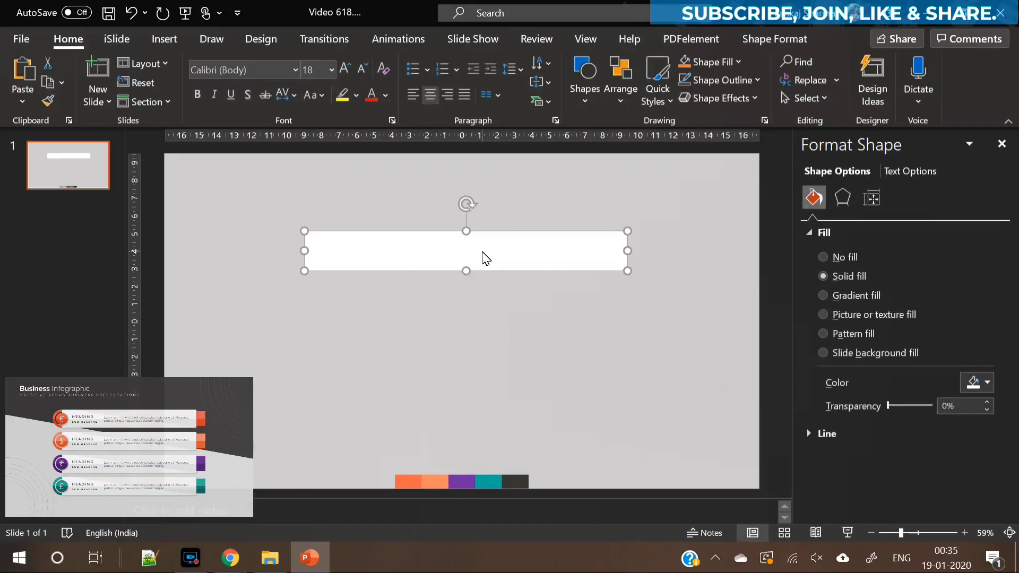
key(ctrl+c)
key(ctrl+v)
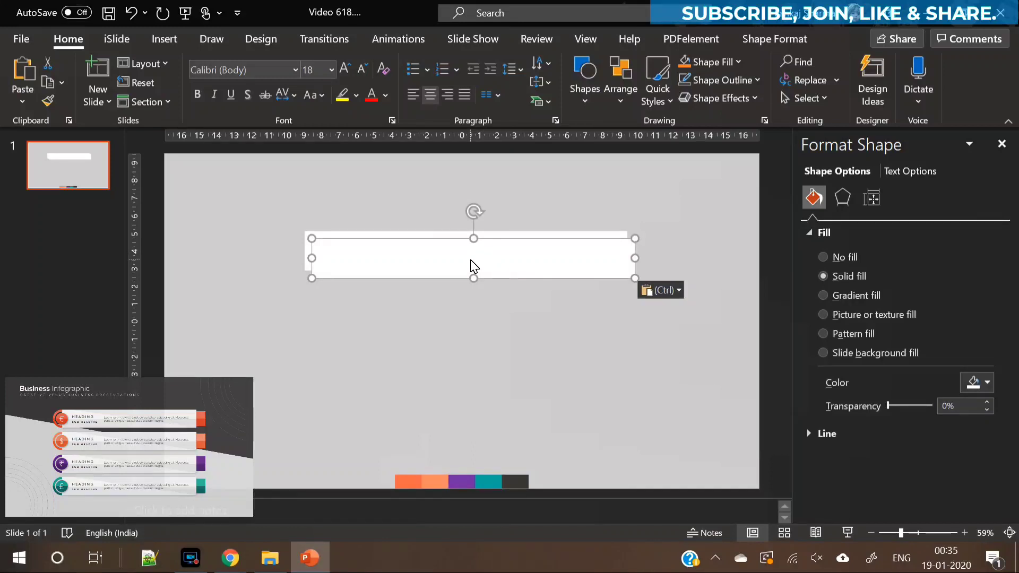
drag(474, 266, 491, 345)
drag(656, 344, 354, 339)
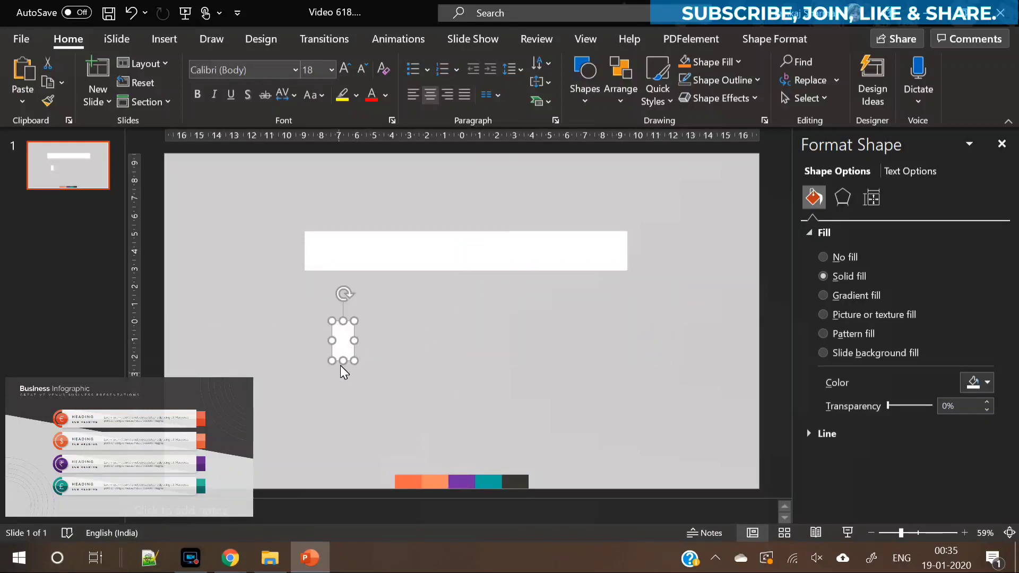
click(342, 361)
Set the long white bar's height to 2.5 cm and place the small block against its right end, vertically centered
click(496, 234)
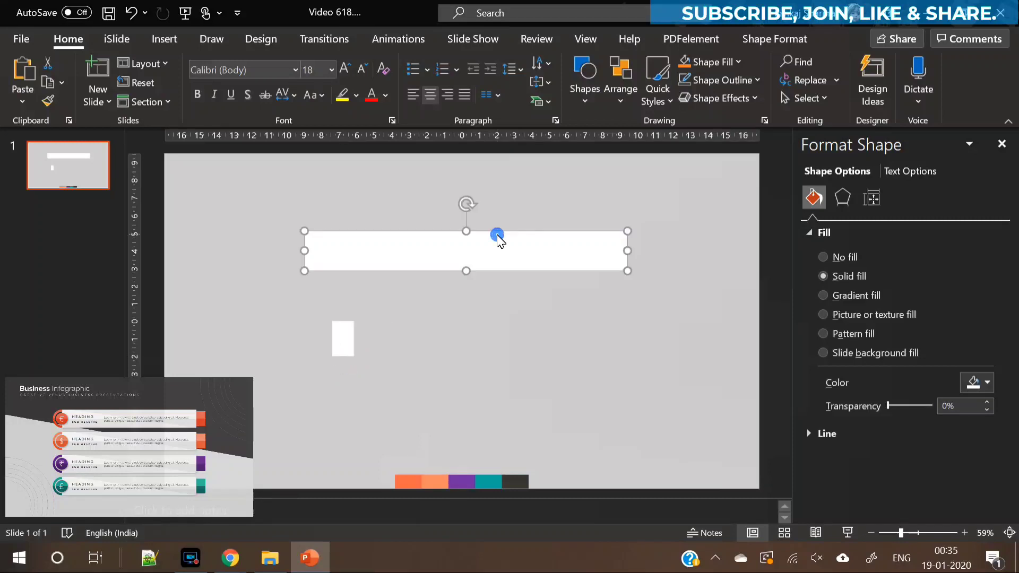
click(753, 42)
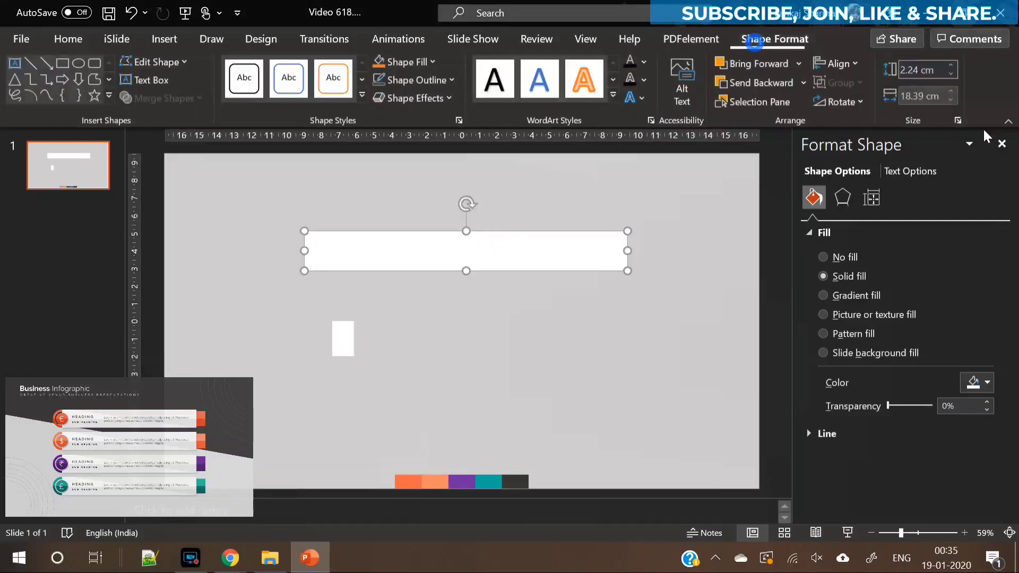
click(951, 65)
click(951, 65)
click(951, 66)
click(951, 65)
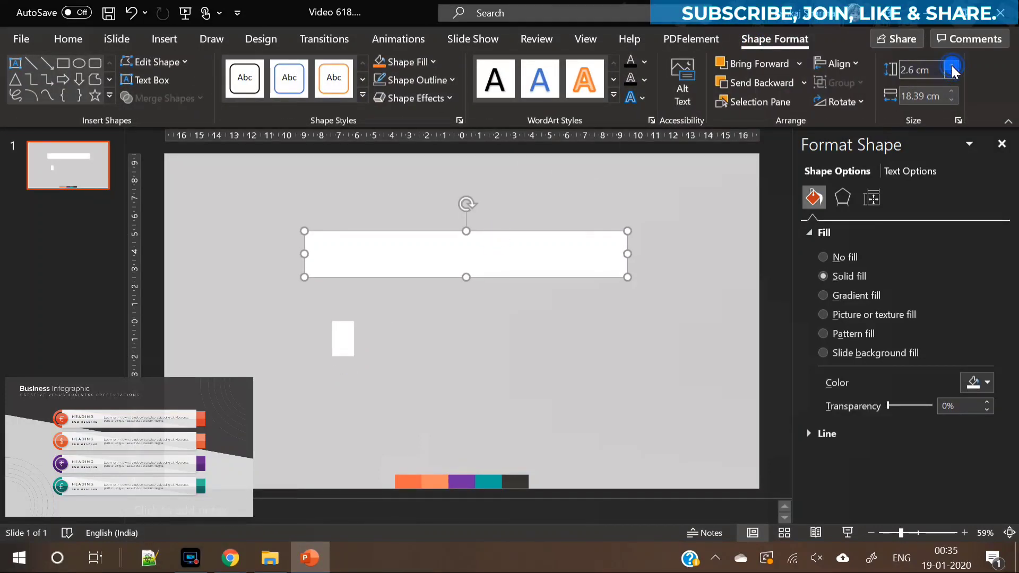
click(951, 71)
click(353, 340)
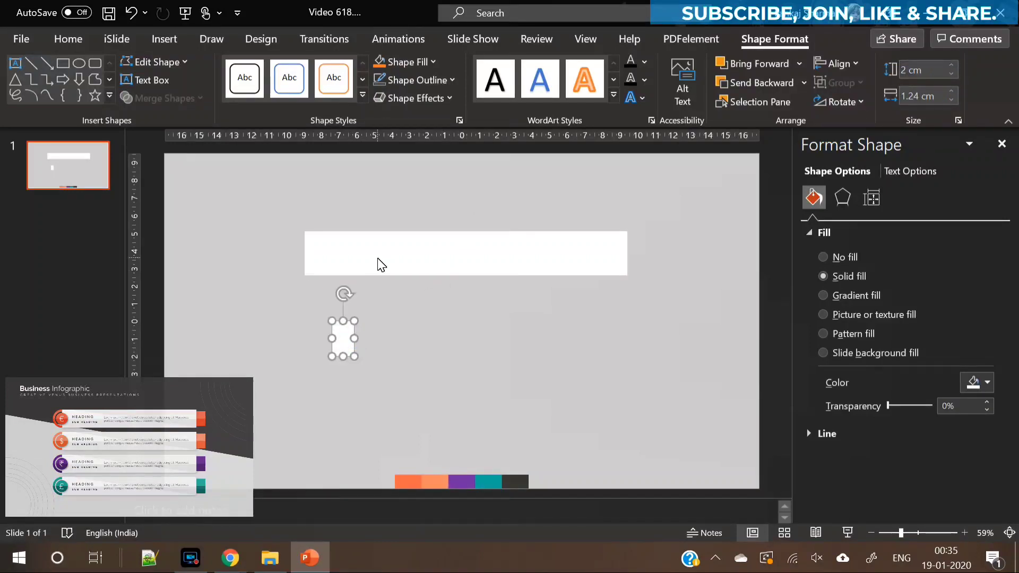
drag(346, 342, 640, 258)
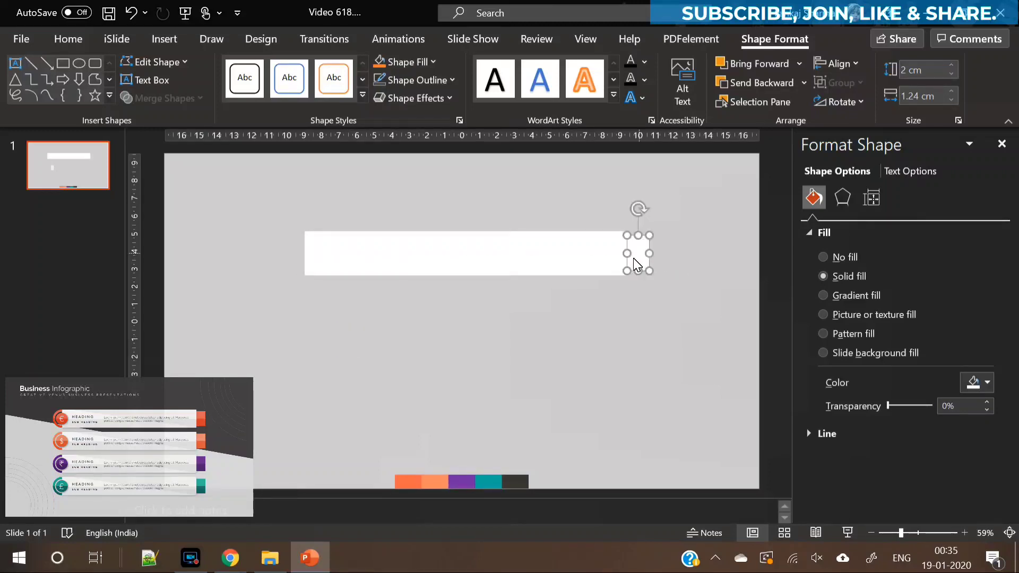
Add an outer shadow to the long bar with 9 pt blur, 45° angle and 3 pt distance, colored gray
click(603, 267)
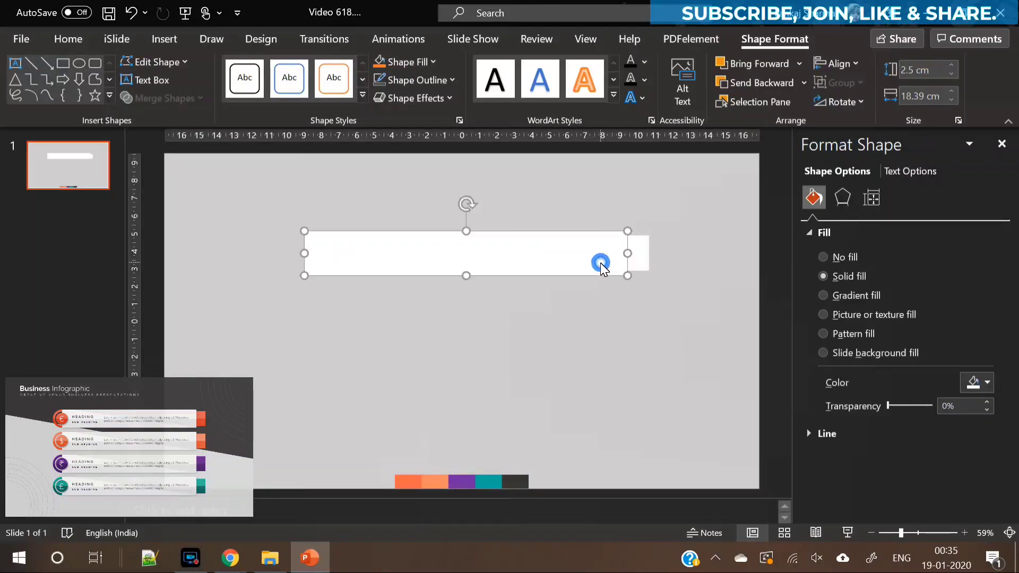
click(845, 203)
click(838, 231)
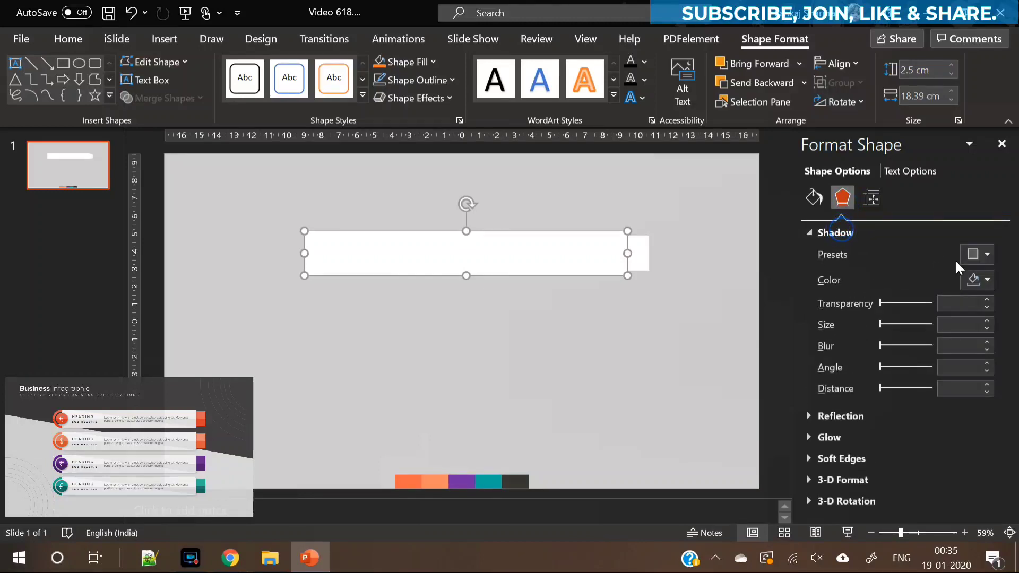
click(984, 253)
click(885, 383)
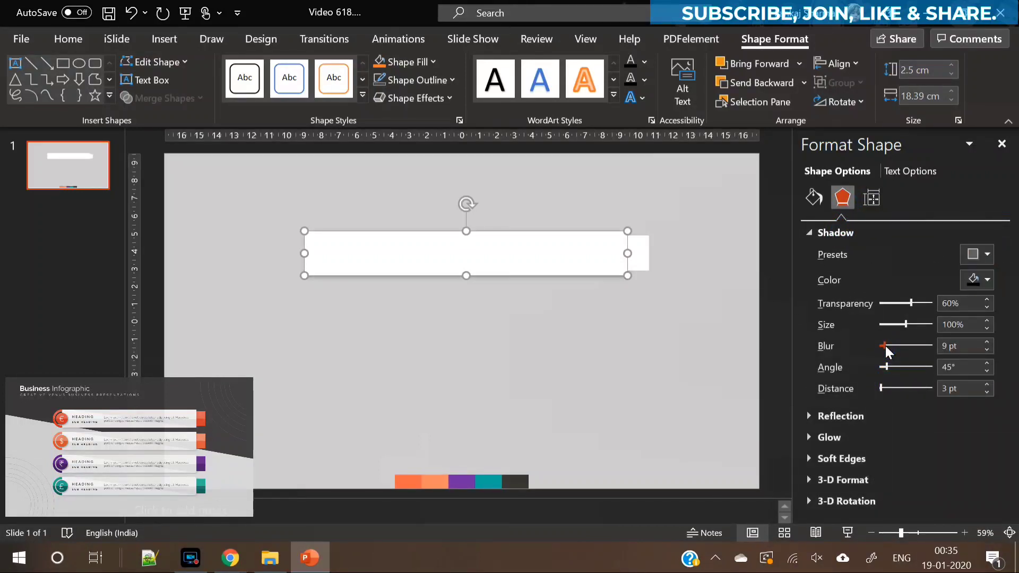
click(976, 281)
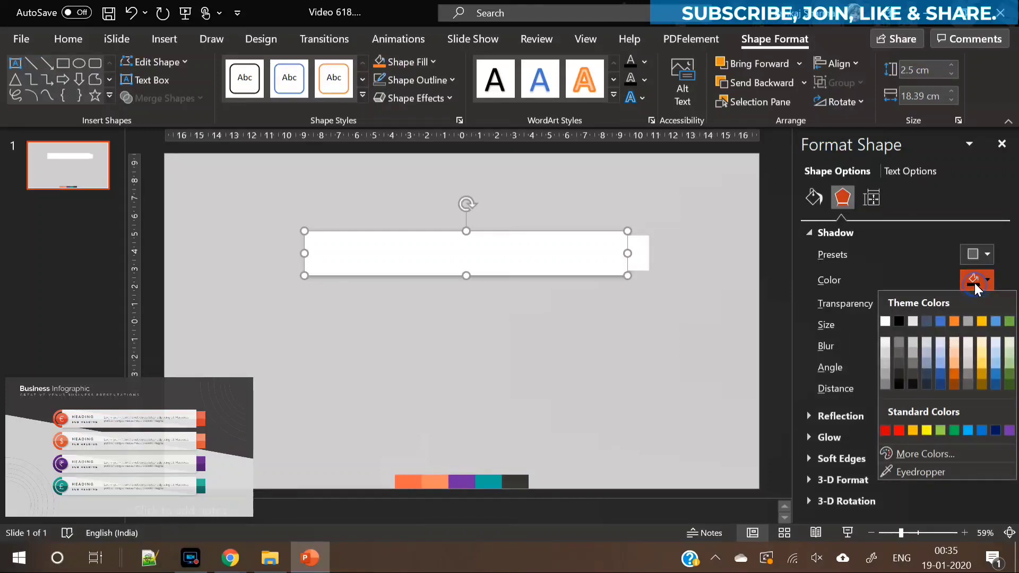
click(885, 378)
click(624, 344)
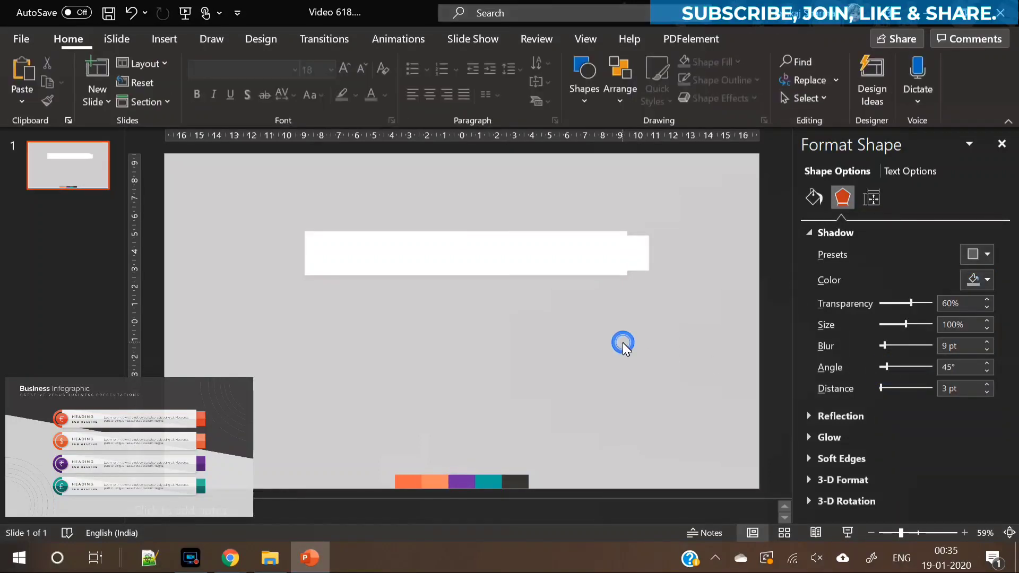
Change the long bar's shadow color to a dark gray shade of black
click(501, 254)
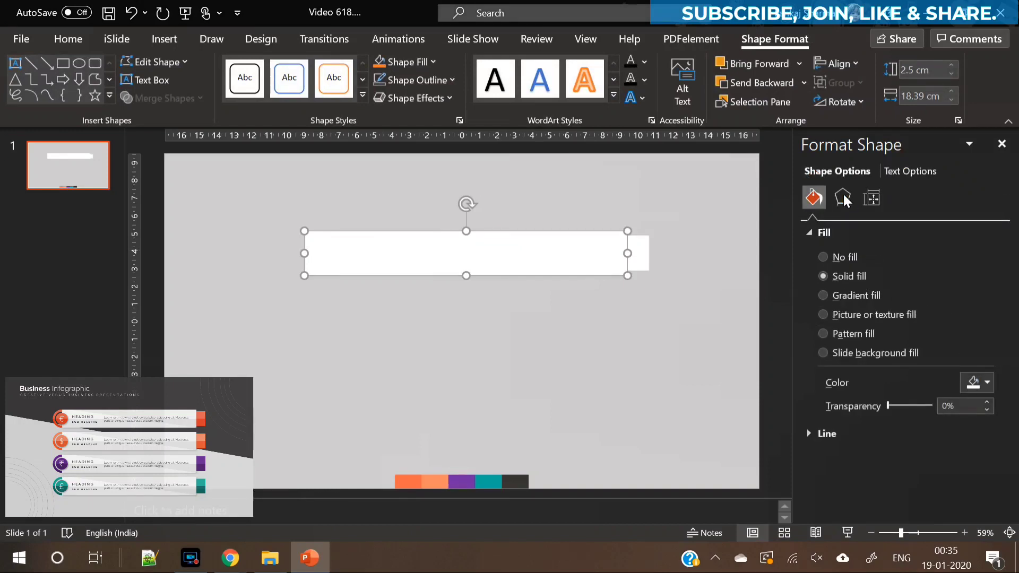
click(842, 196)
click(973, 254)
click(973, 254)
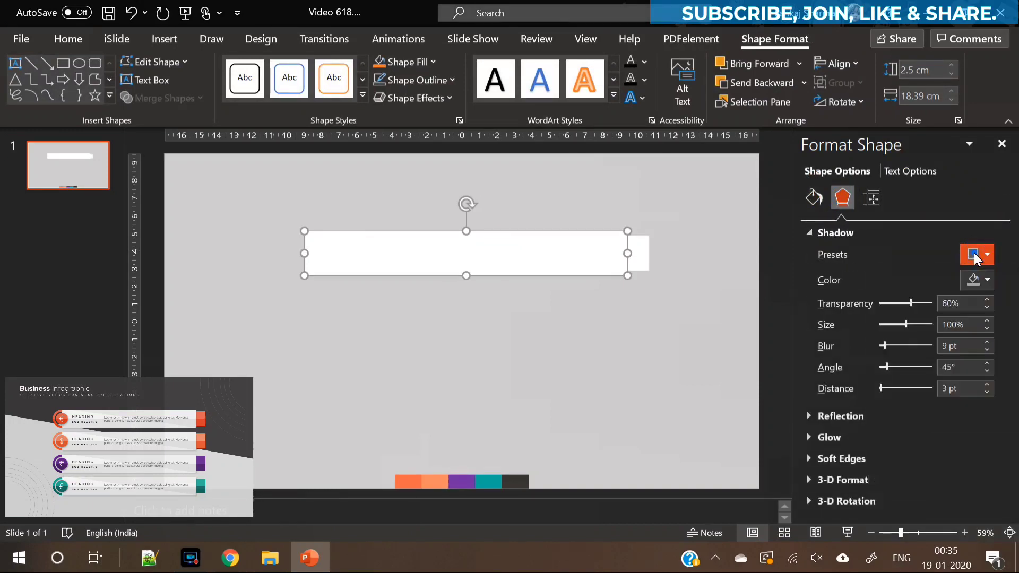
click(975, 283)
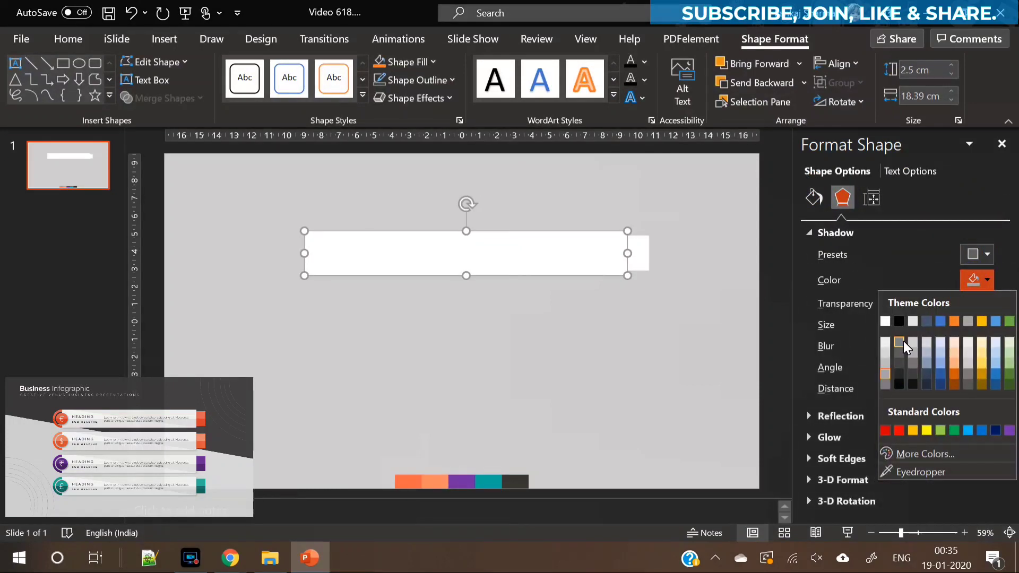
click(901, 341)
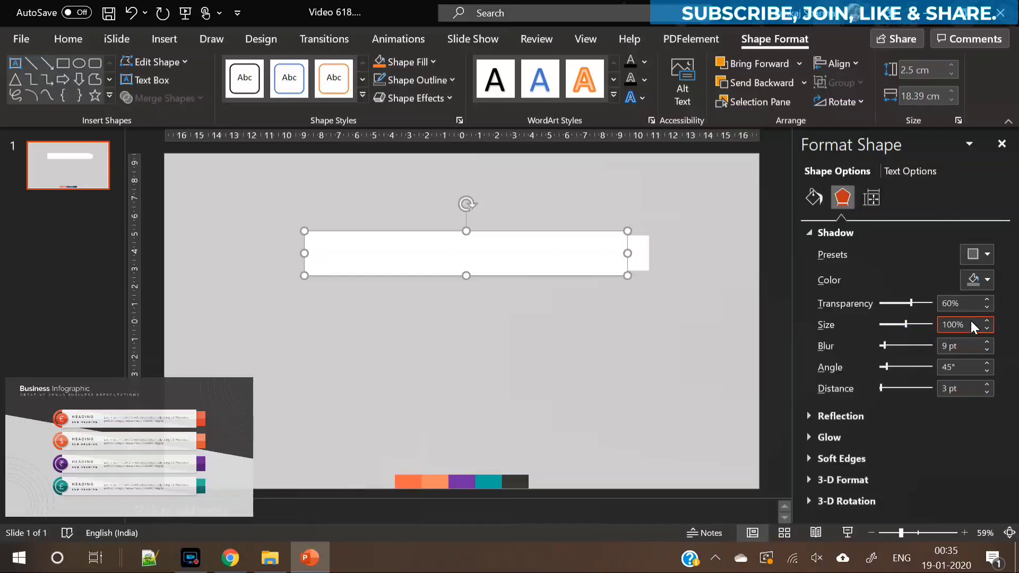
click(982, 282)
click(900, 356)
click(610, 336)
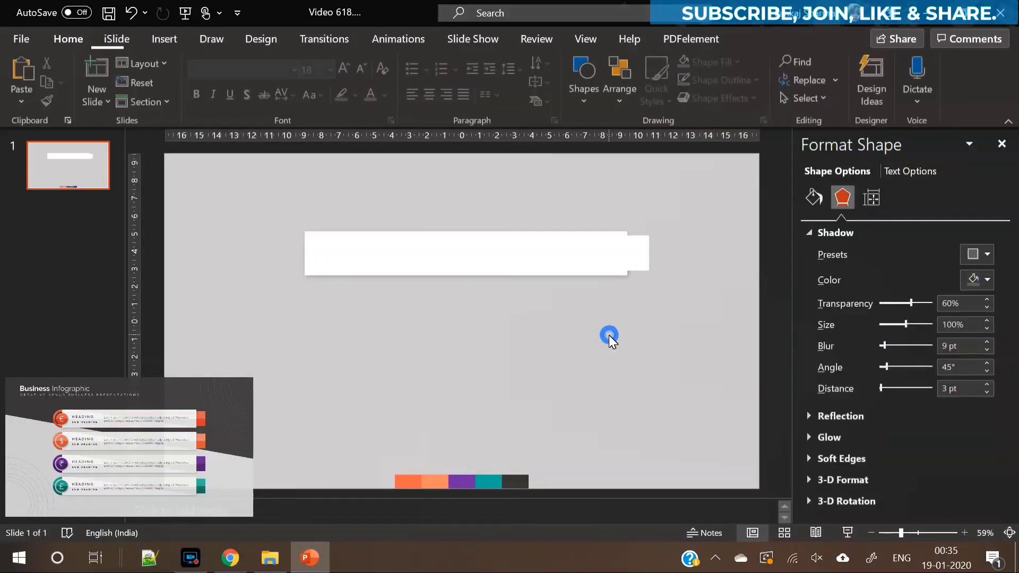
Send the small white block at the bar's right end to the back
click(636, 264)
right_click(637, 263)
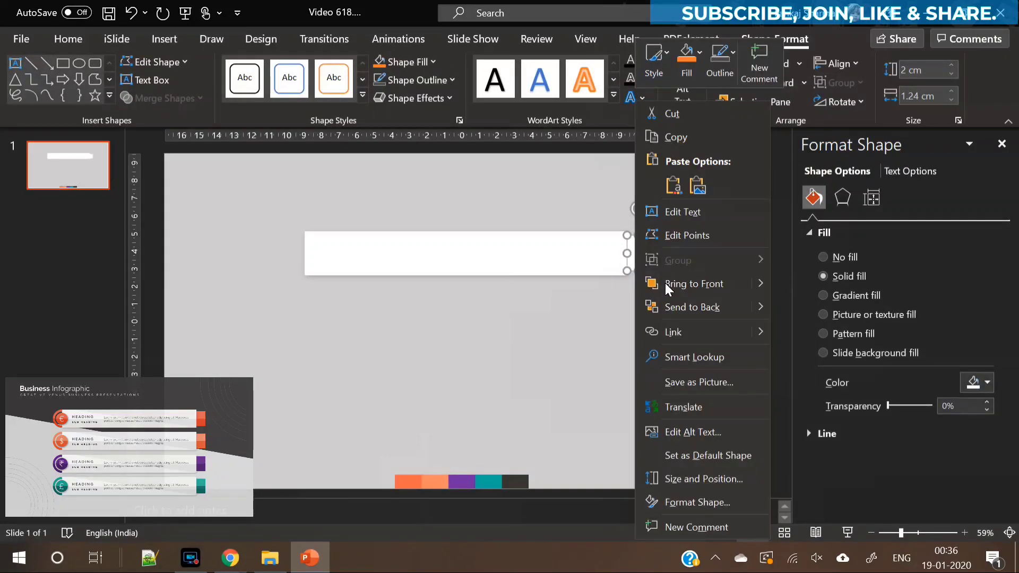
click(670, 306)
click(572, 321)
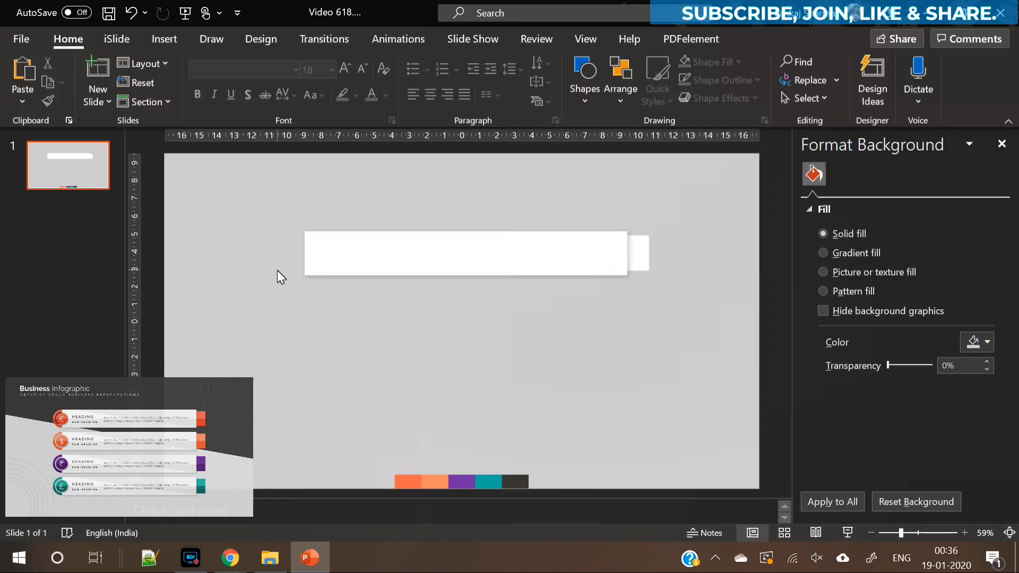
Draw a circular ring shape about 2.24 cm across below the bar and remove its outline
click(161, 42)
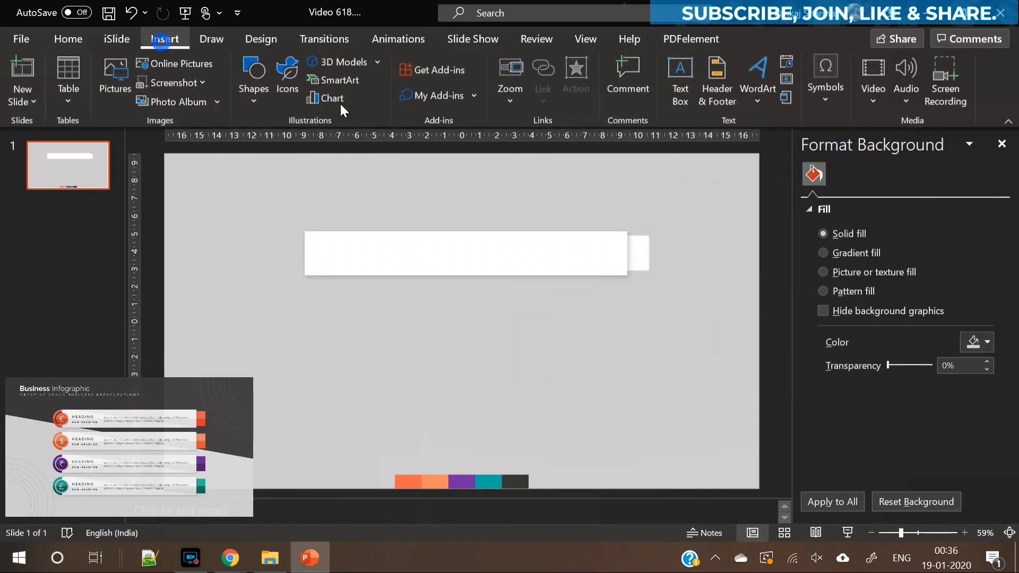
click(237, 90)
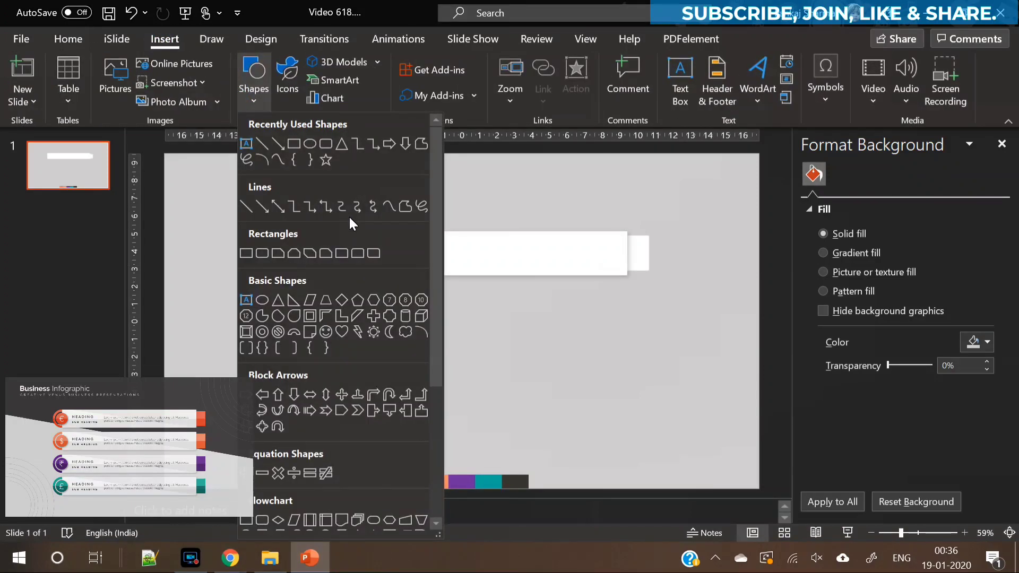
click(266, 333)
drag(378, 319, 409, 361)
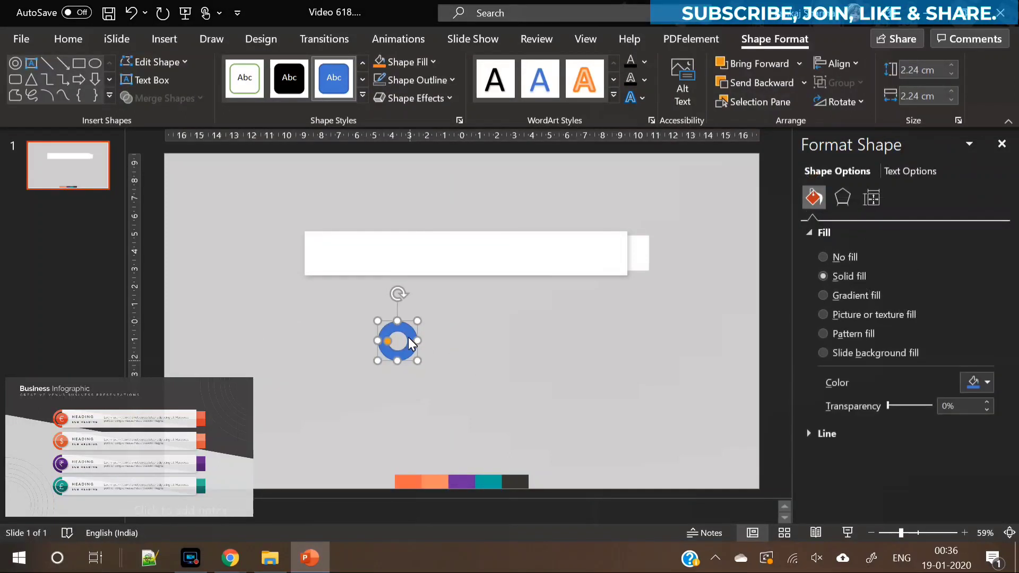
click(849, 431)
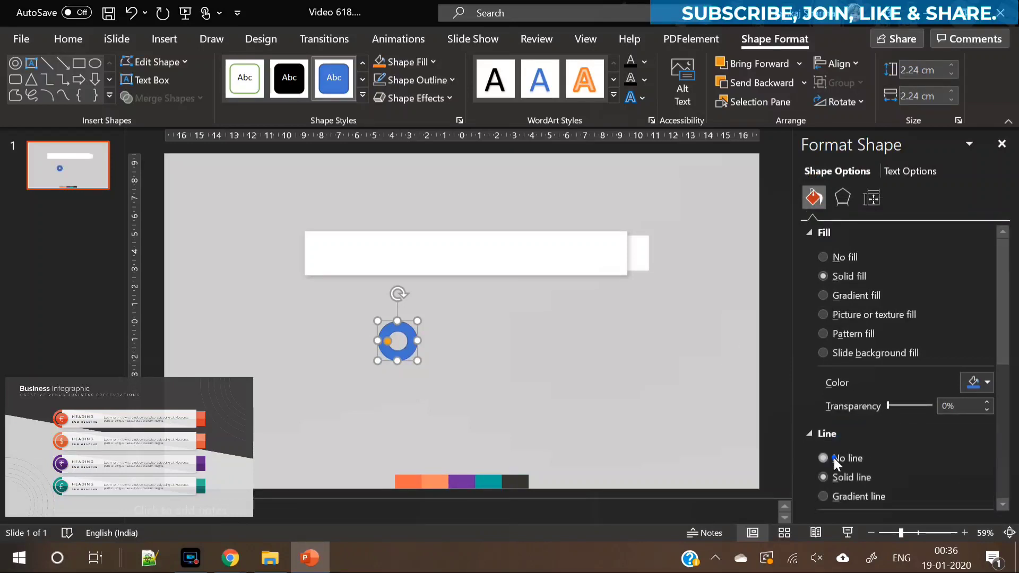
click(833, 457)
Resize the blue ring to 2.5 cm high by 2.5 cm wide and center it on the long bar's left edge
drag(406, 354, 348, 265)
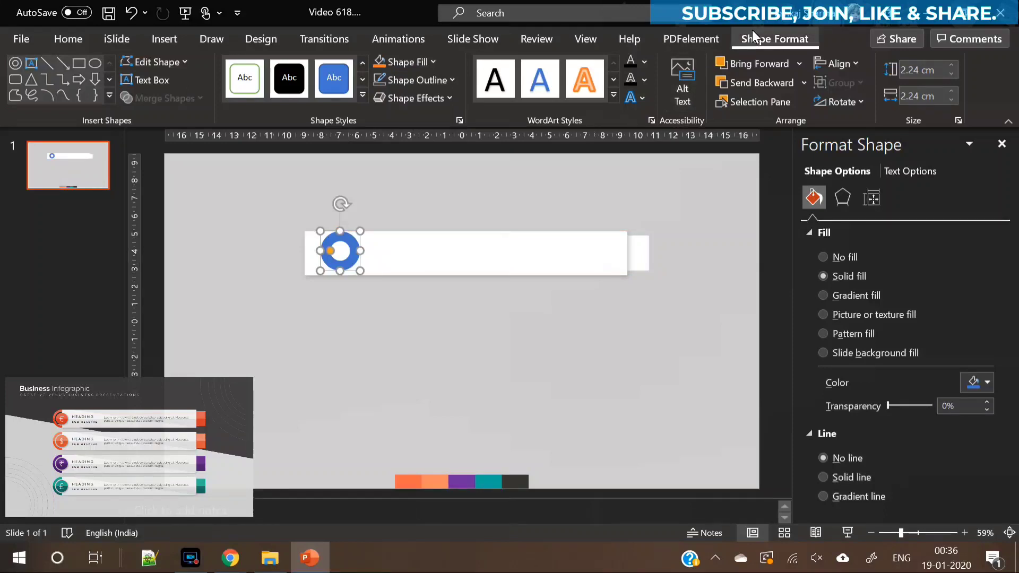
click(950, 64)
click(951, 64)
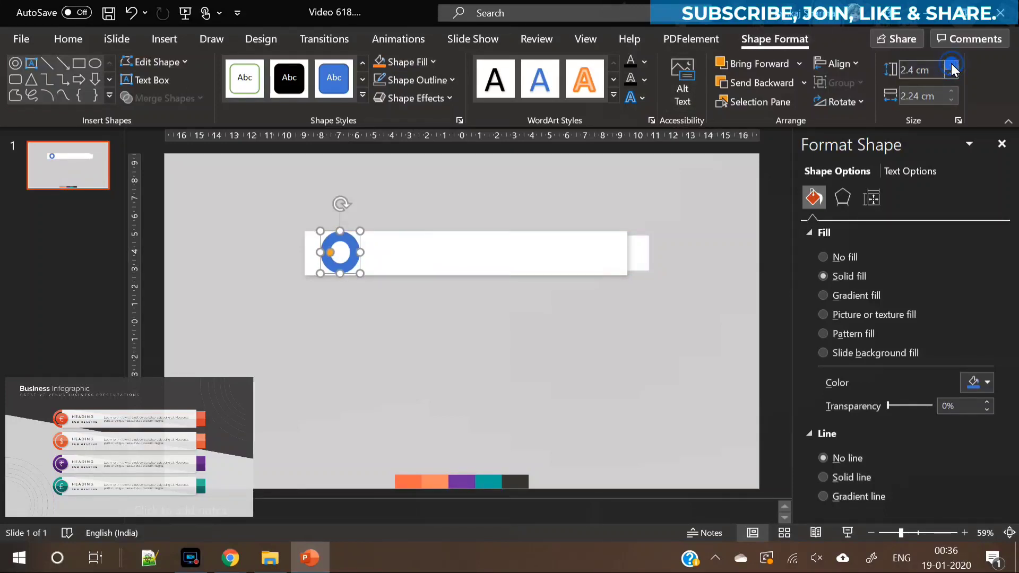
click(951, 64)
click(951, 93)
click(951, 92)
click(951, 92)
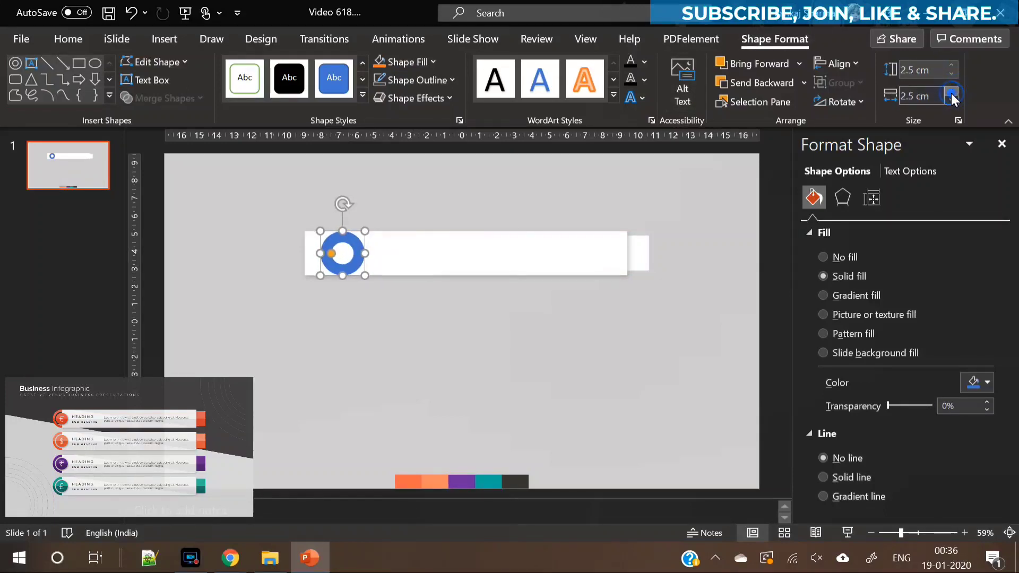
drag(350, 271, 313, 272)
click(329, 326)
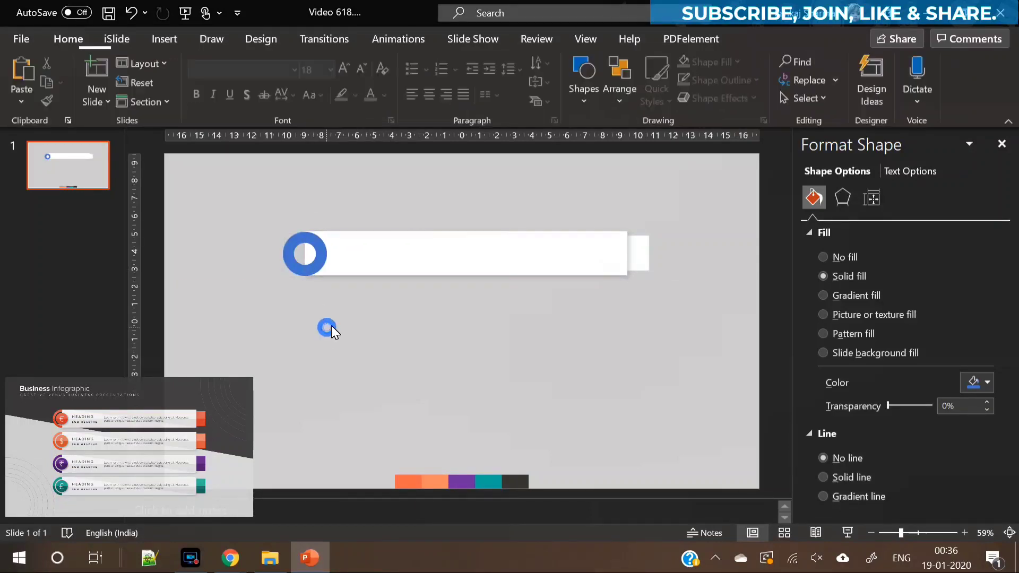
Send the blue ring to the back so the long bar covers its right half, and keep it selected
click(304, 269)
right_click(304, 268)
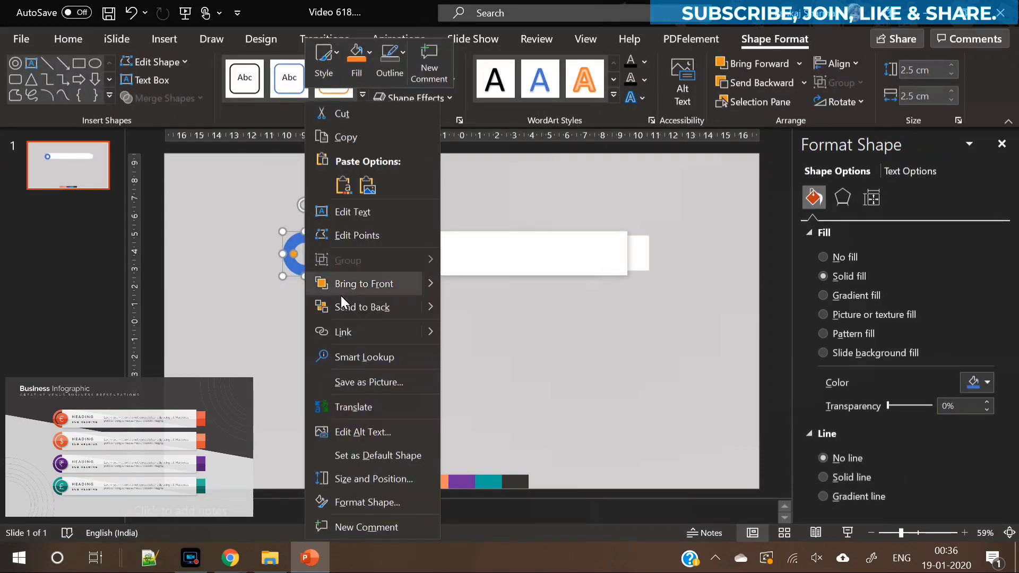
click(348, 309)
click(306, 318)
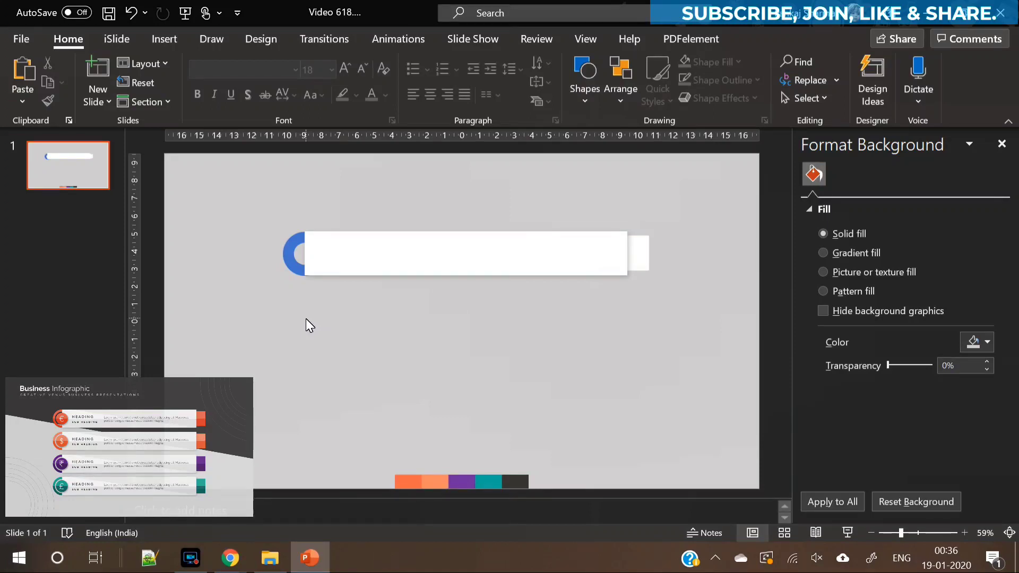
click(292, 269)
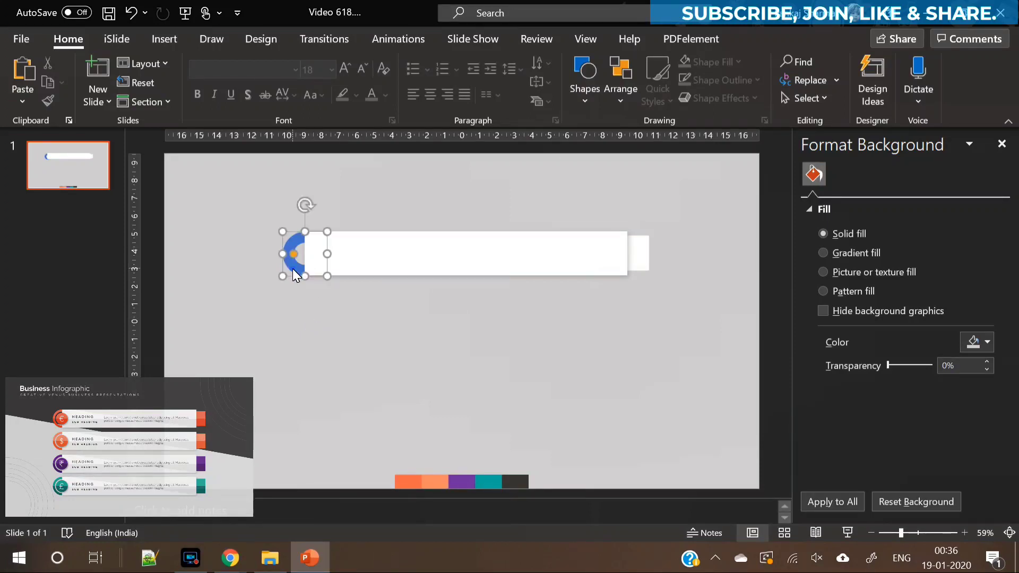
Make the blue ring's band thinner, keeping its outer size
drag(292, 257, 286, 256)
click(317, 295)
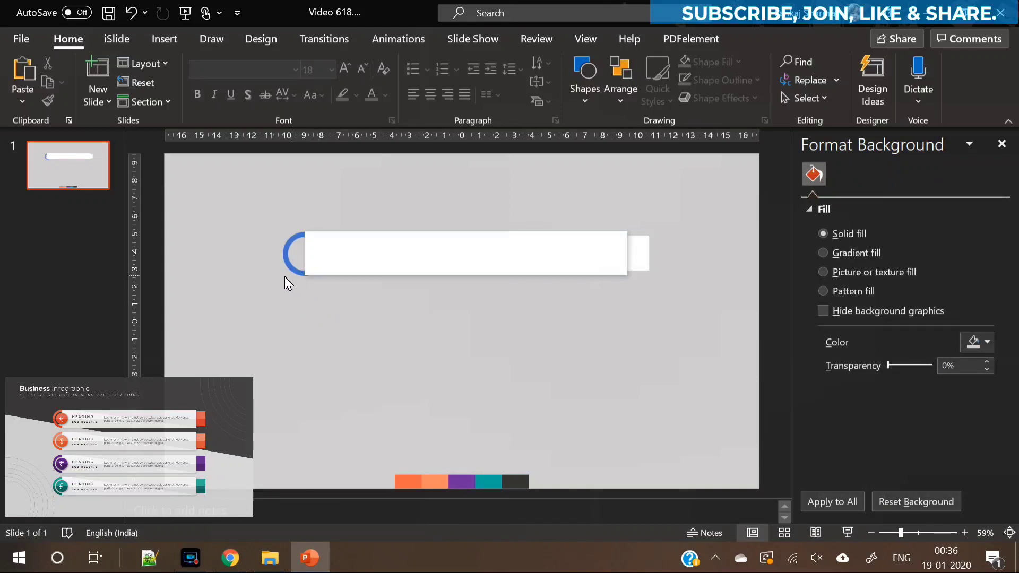
Draw a circle about 2.03 cm across below the long bar and remove its outline
click(152, 37)
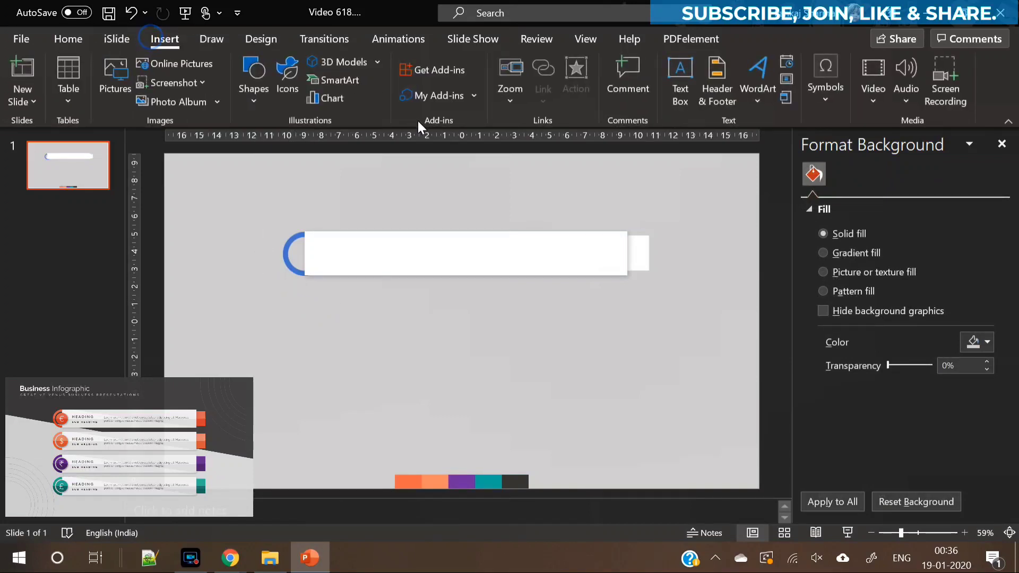
click(247, 91)
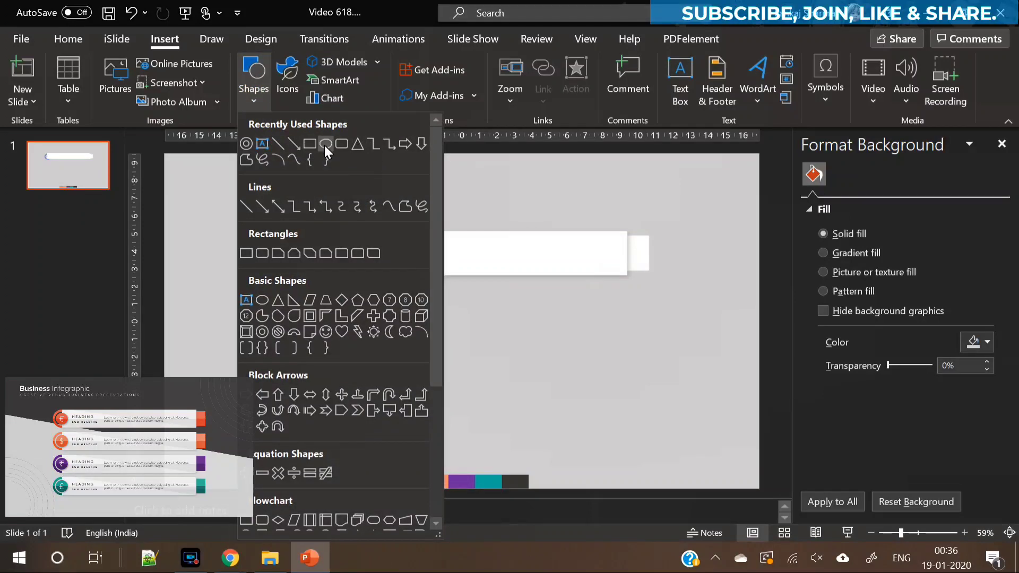
click(325, 141)
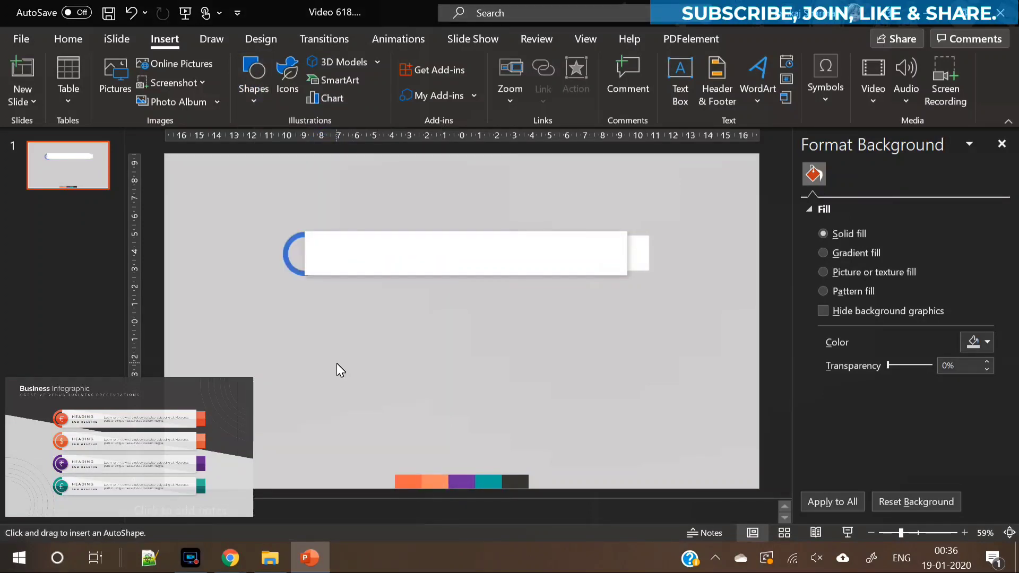
drag(337, 363, 365, 399)
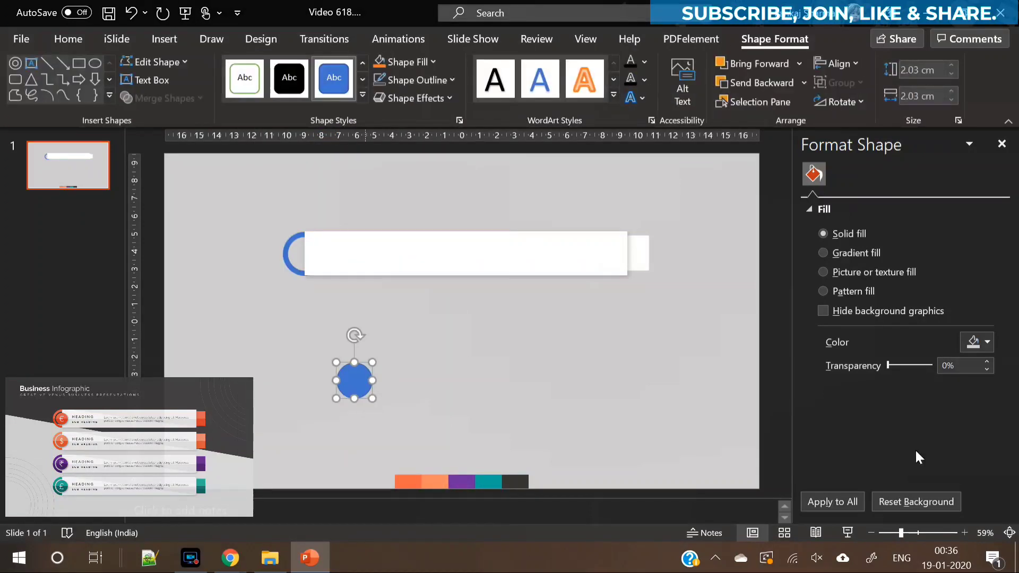
click(842, 461)
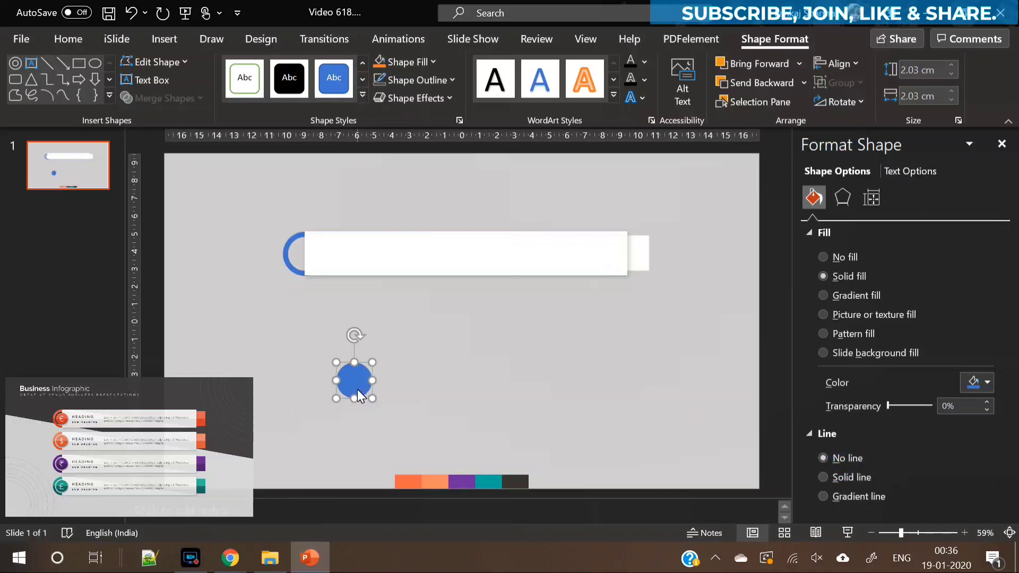
Resize the blue circle to 1.6 cm high by 1.6 cm wide and center it inside the ring
drag(357, 390, 308, 262)
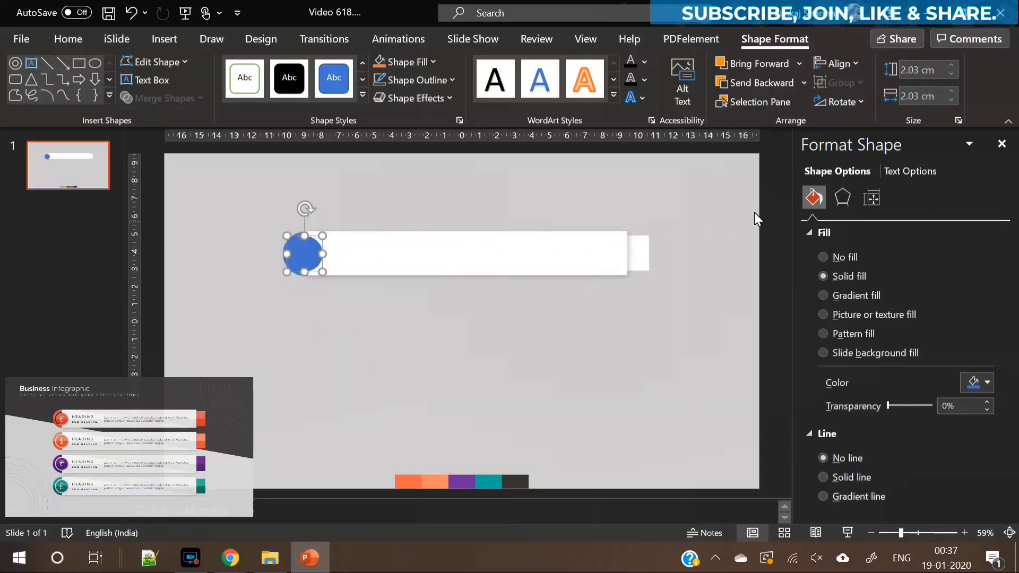
click(951, 99)
click(950, 99)
click(951, 99)
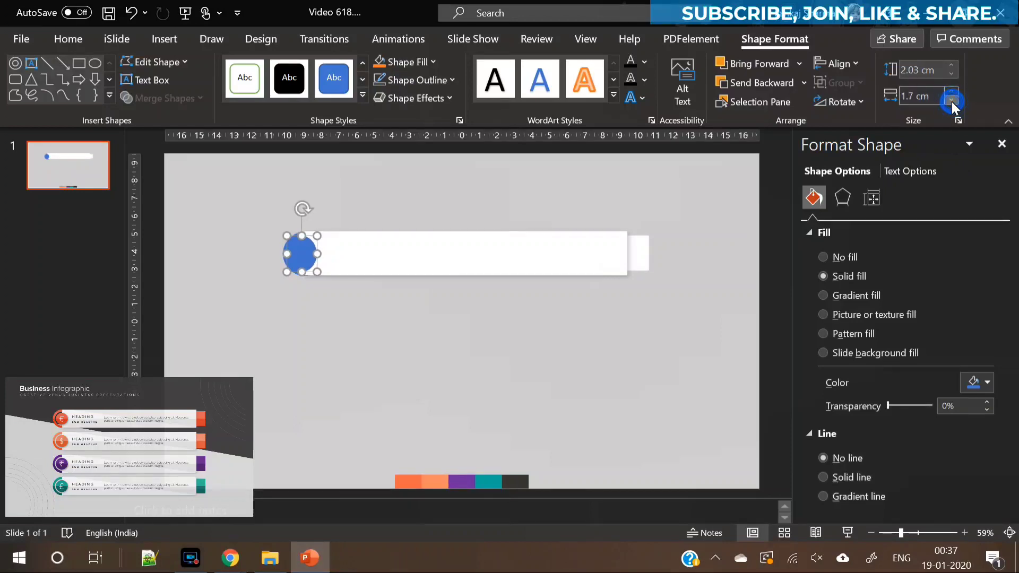
click(951, 100)
click(950, 74)
click(950, 74)
click(951, 74)
click(951, 74)
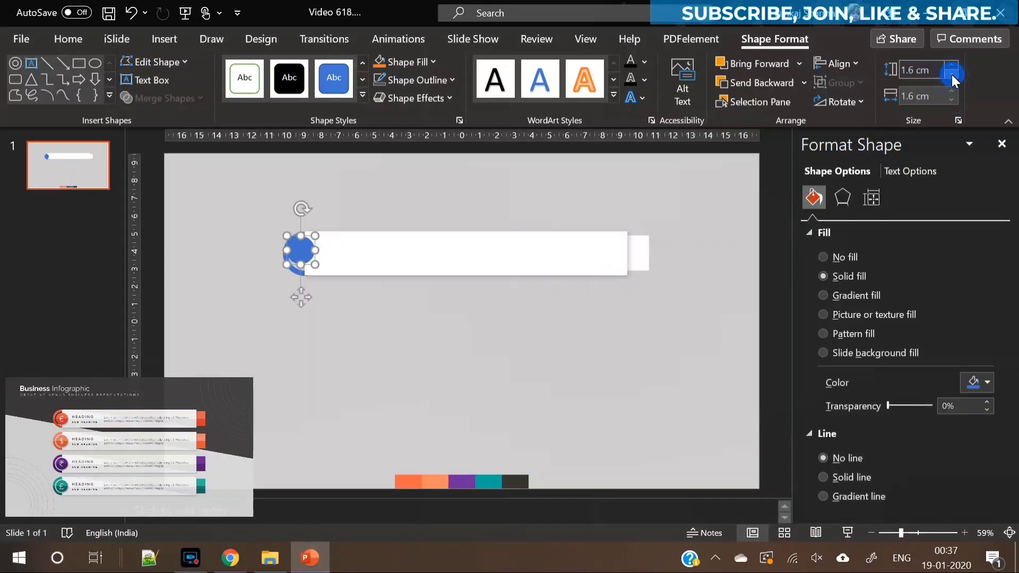
drag(301, 297, 305, 302)
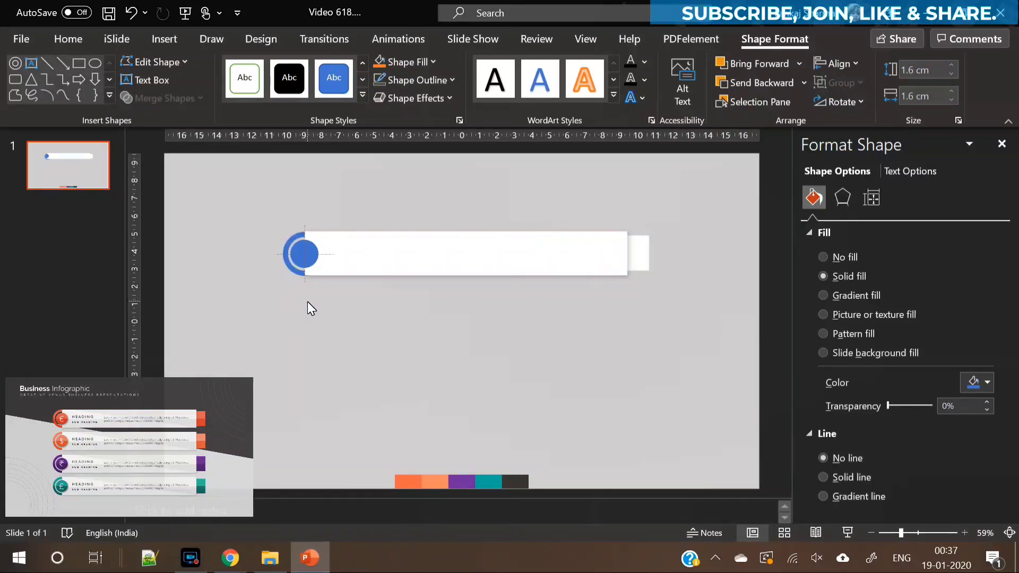
drag(308, 303, 309, 302)
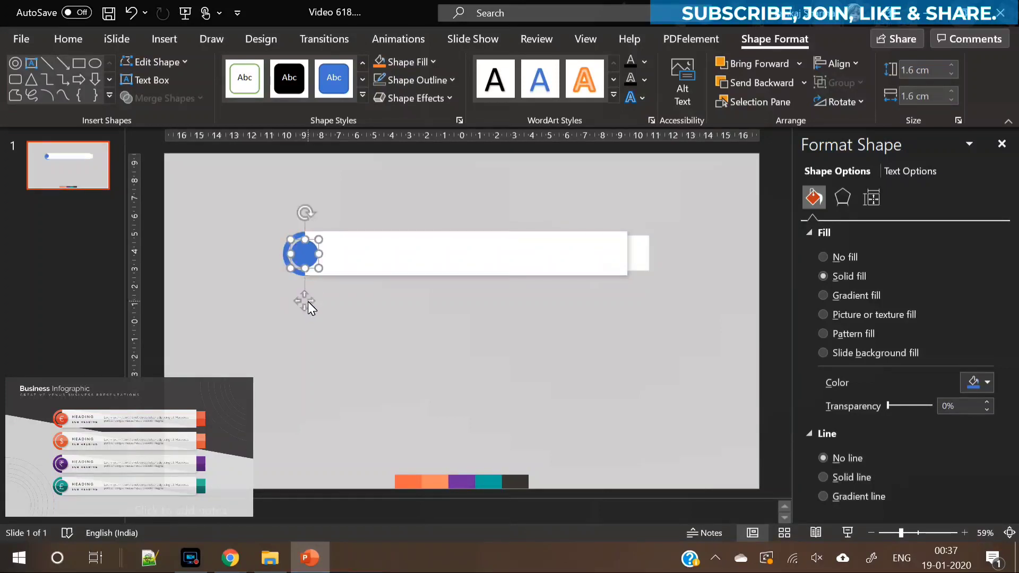
click(345, 310)
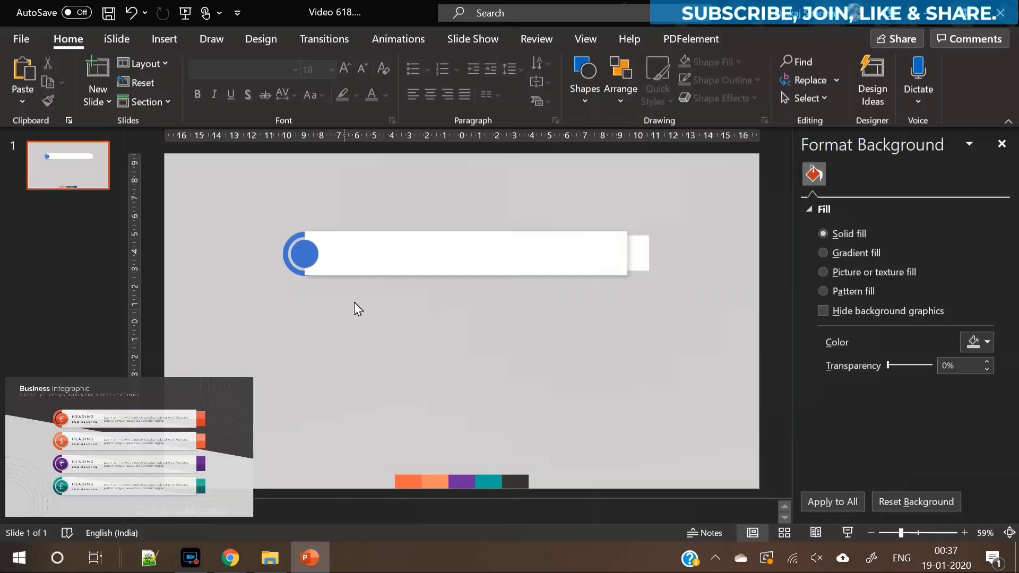
Put the small blue circle inside the ring into point editing
click(309, 267)
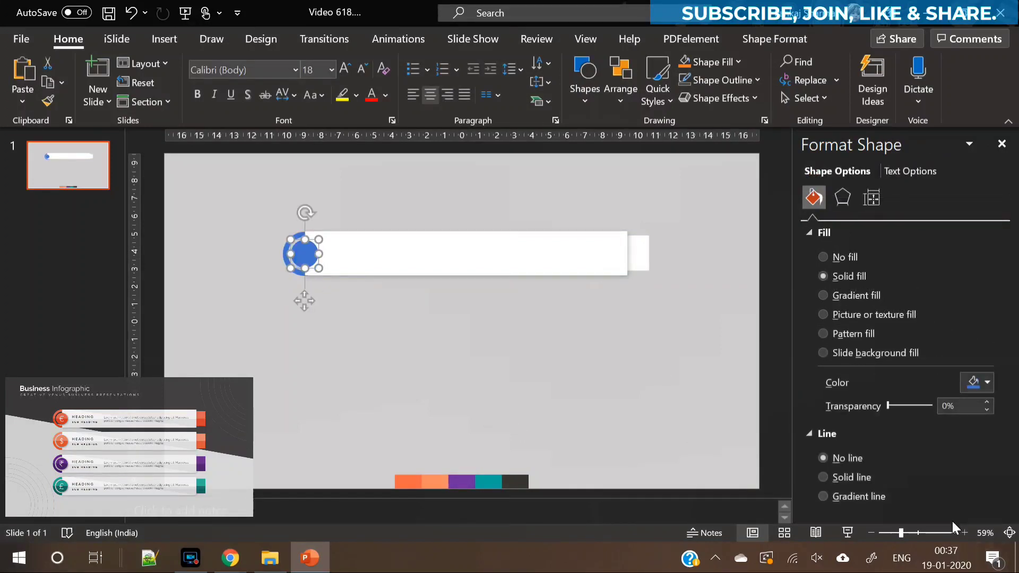
click(964, 533)
click(965, 532)
click(965, 533)
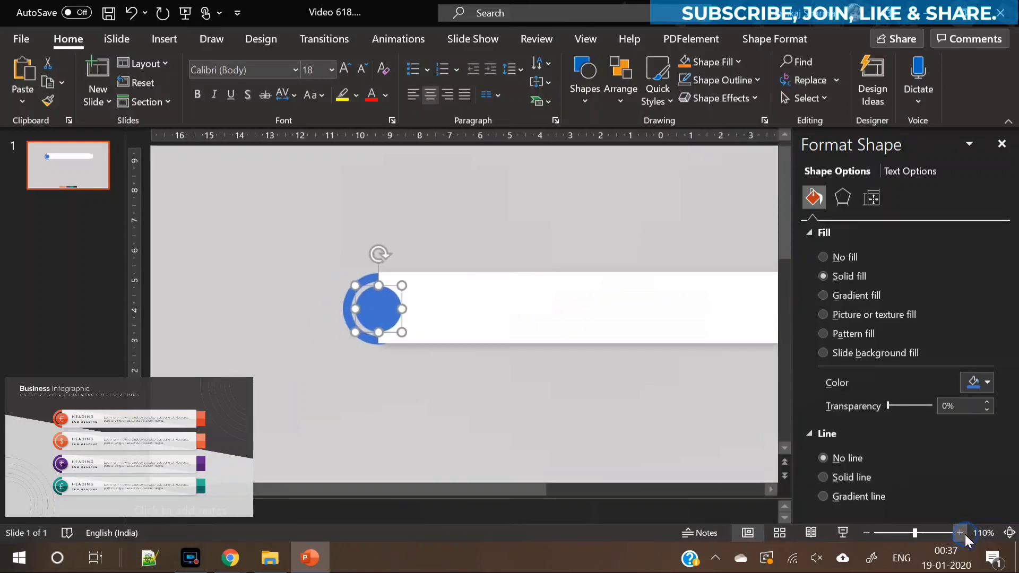
click(964, 532)
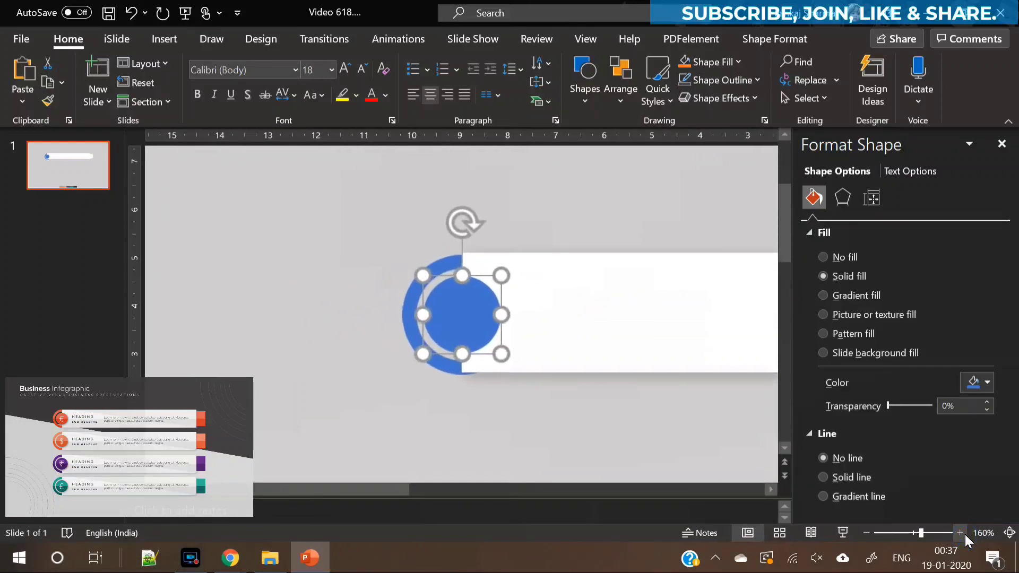
click(160, 40)
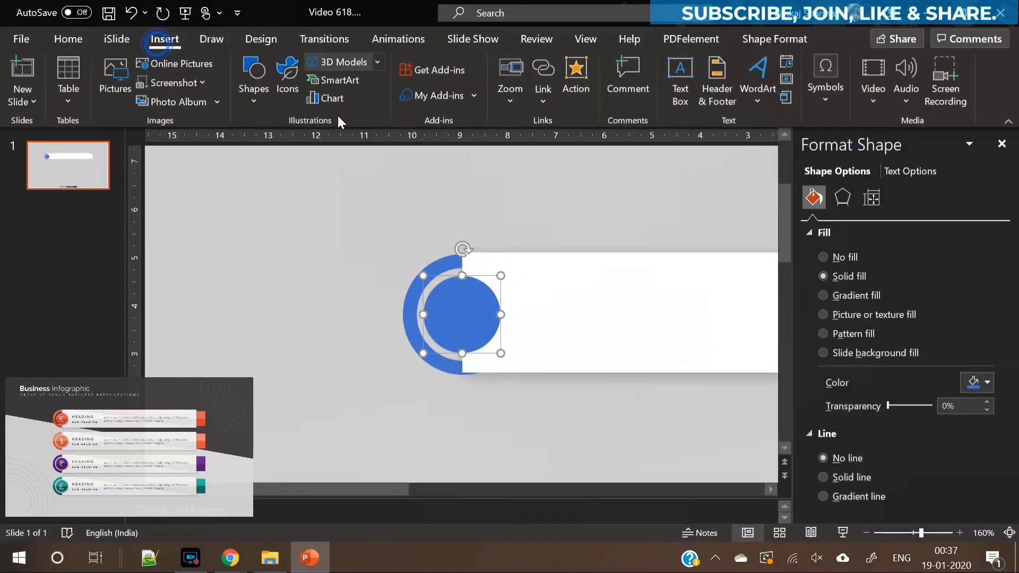
right_click(450, 306)
key(Escape)
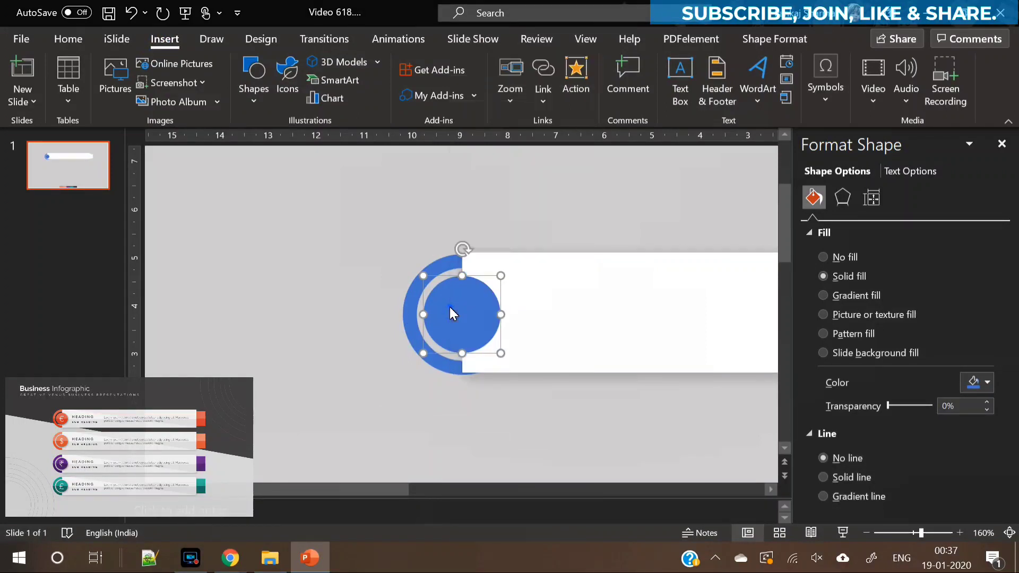
click(745, 41)
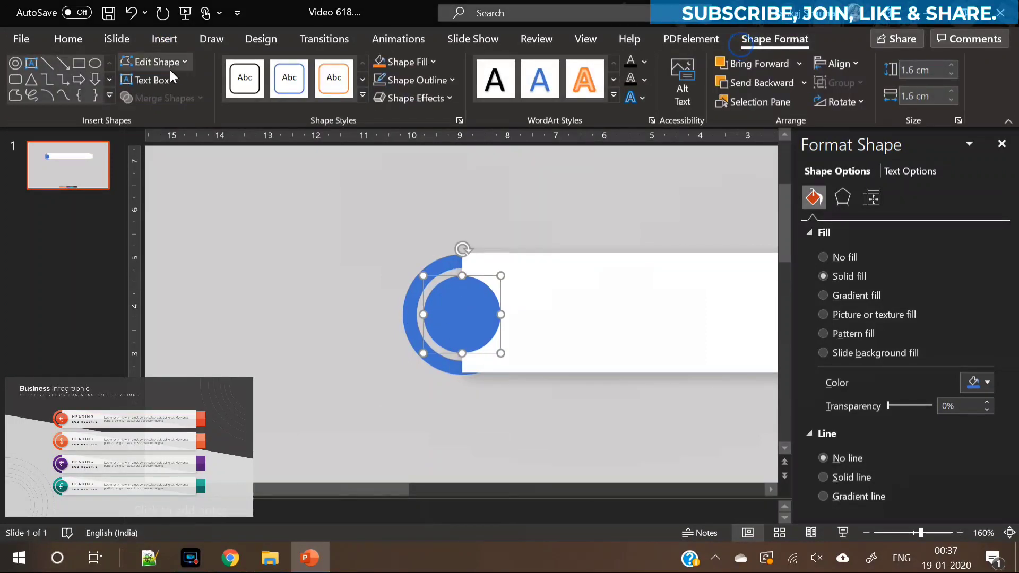
click(156, 62)
click(163, 109)
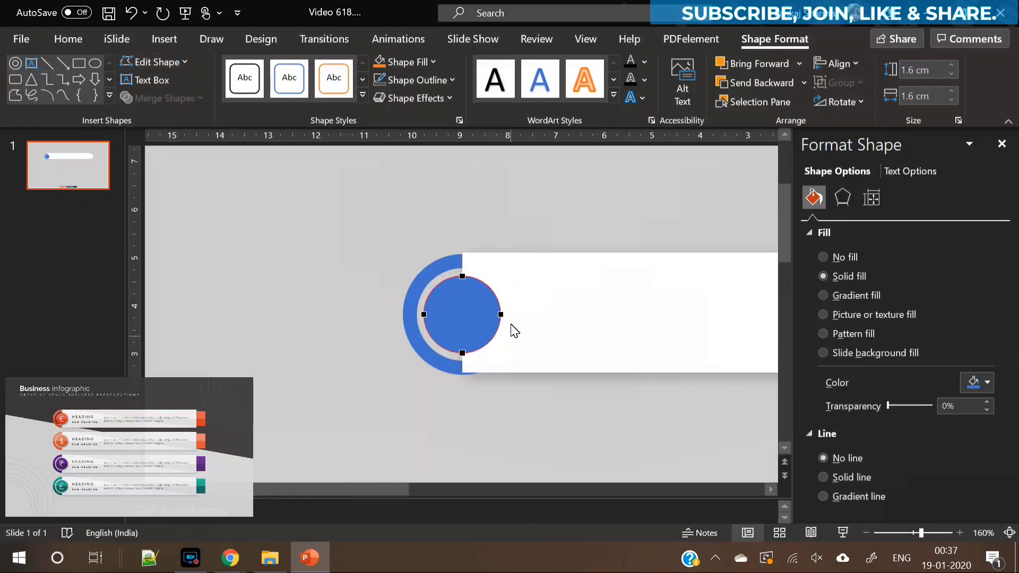
Open the circle's path at its right point, then delete the loose end point and the top point to leave the lower half-circle
right_click(500, 315)
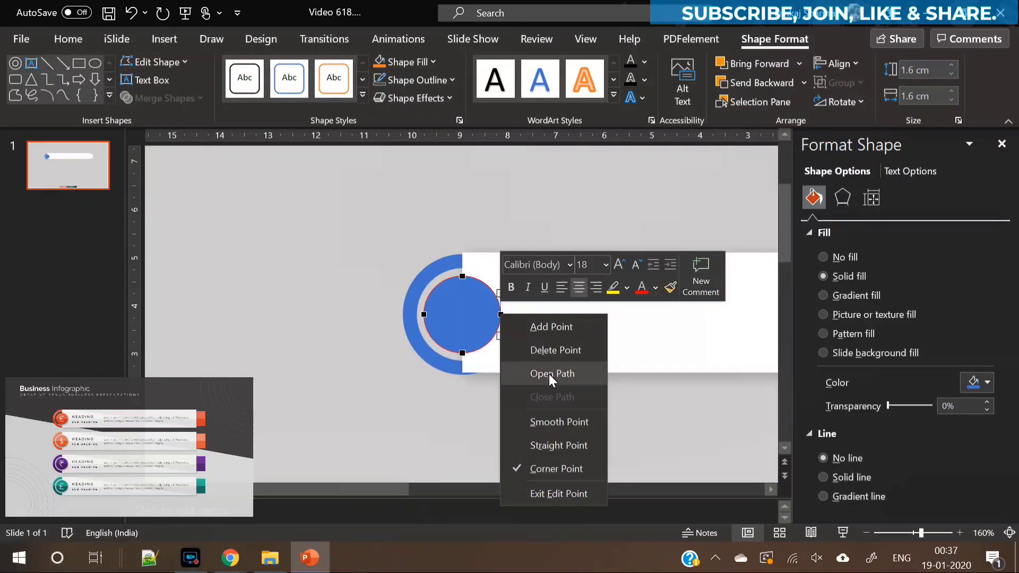
click(549, 373)
mouse_move(501, 314)
mouse_down()
mouse_move(527, 346)
mouse_move(513, 327)
mouse_up()
right_click(513, 326)
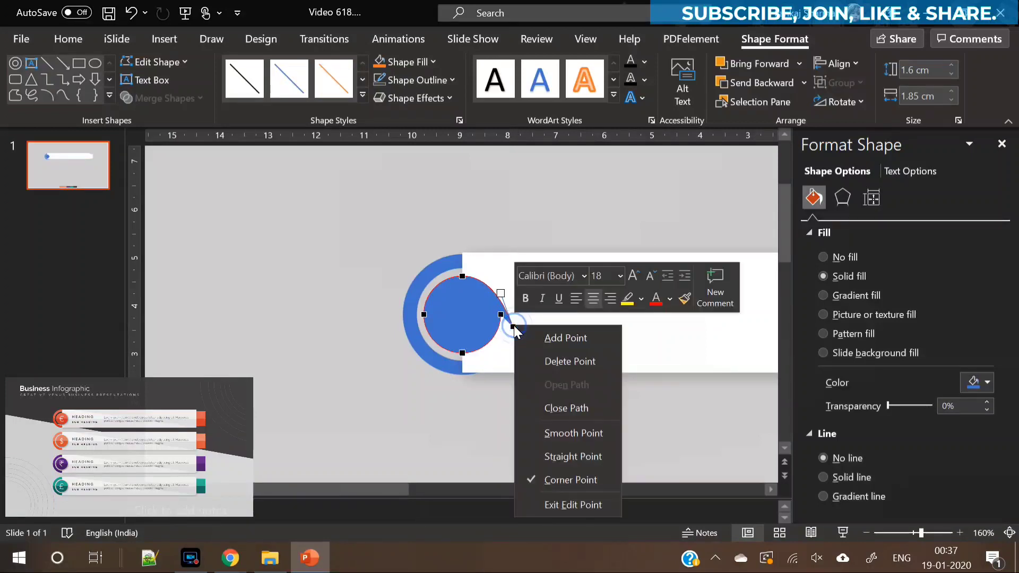
click(538, 361)
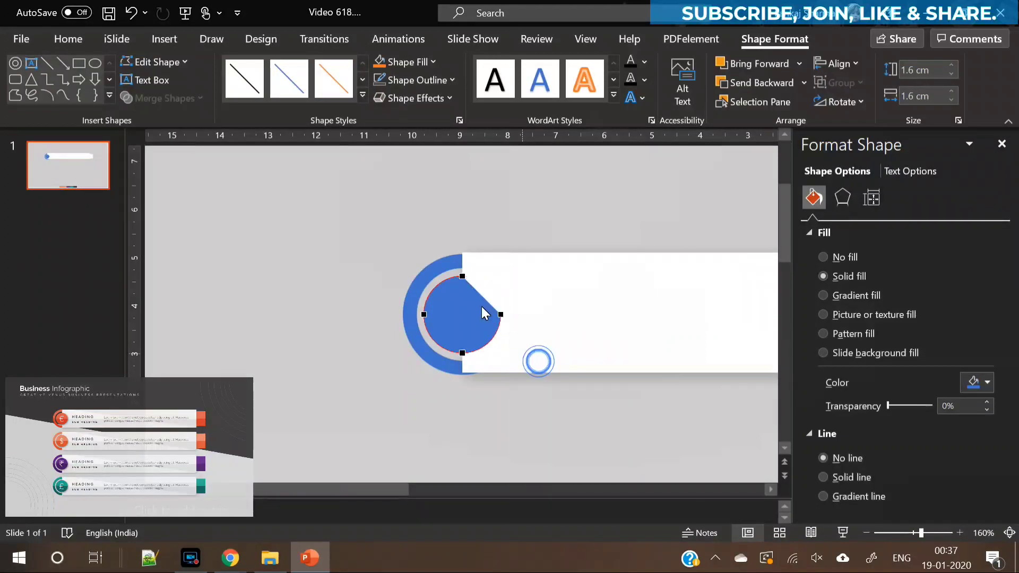
right_click(462, 277)
click(510, 311)
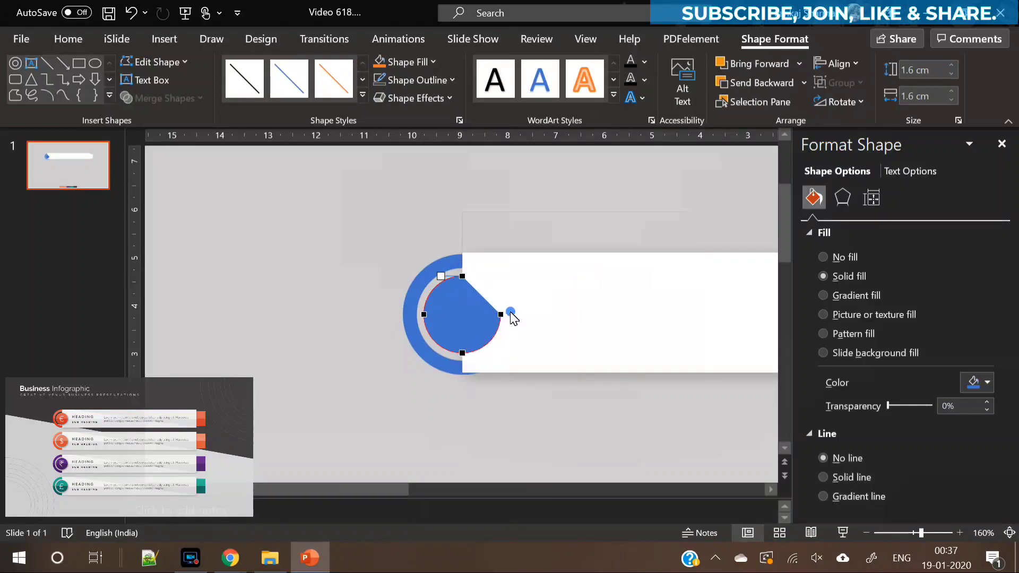
click(481, 427)
Duplicate the blue half-circle and flip the copy vertically
click(464, 333)
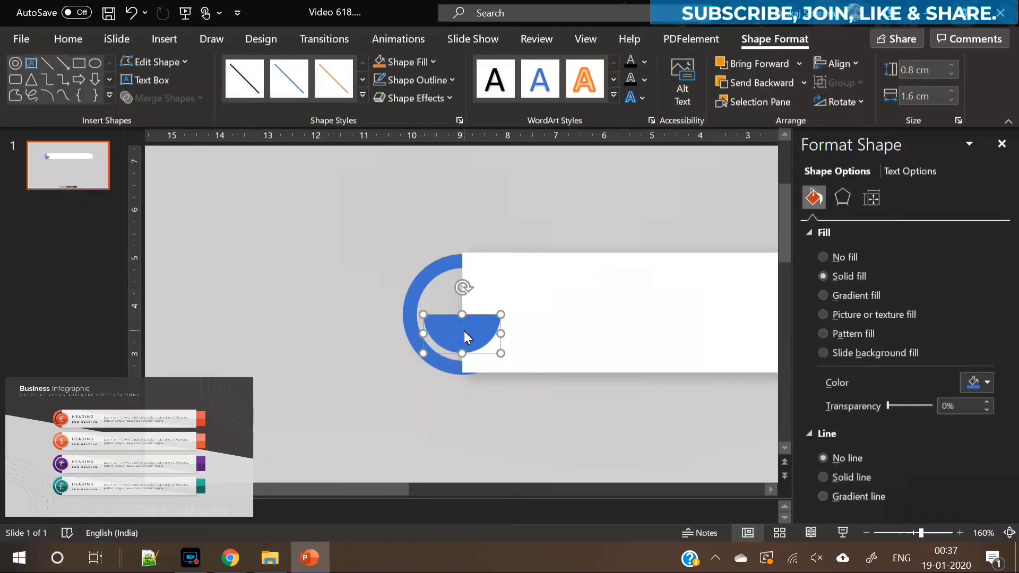
key(ctrl+d)
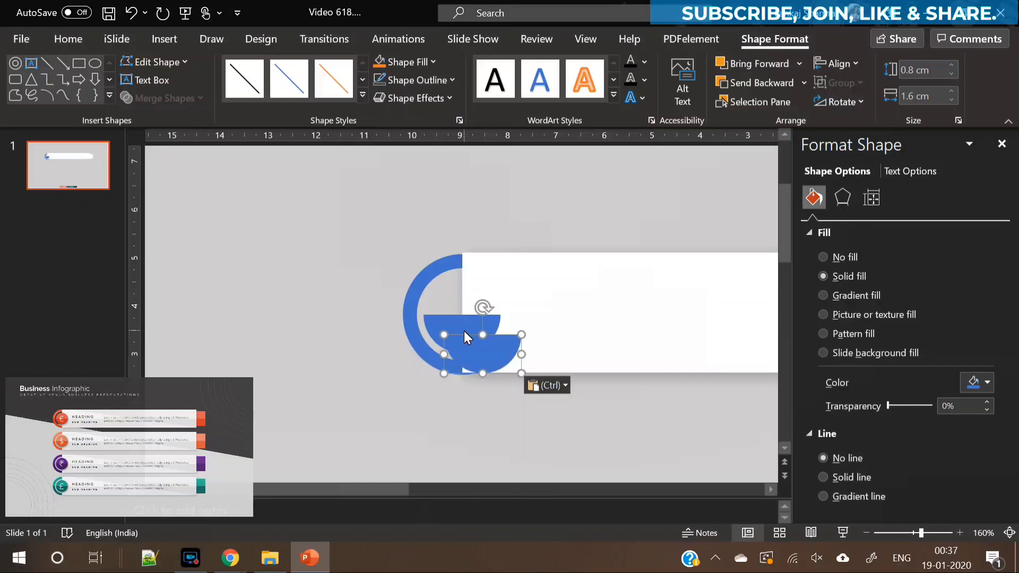
click(841, 101)
click(851, 164)
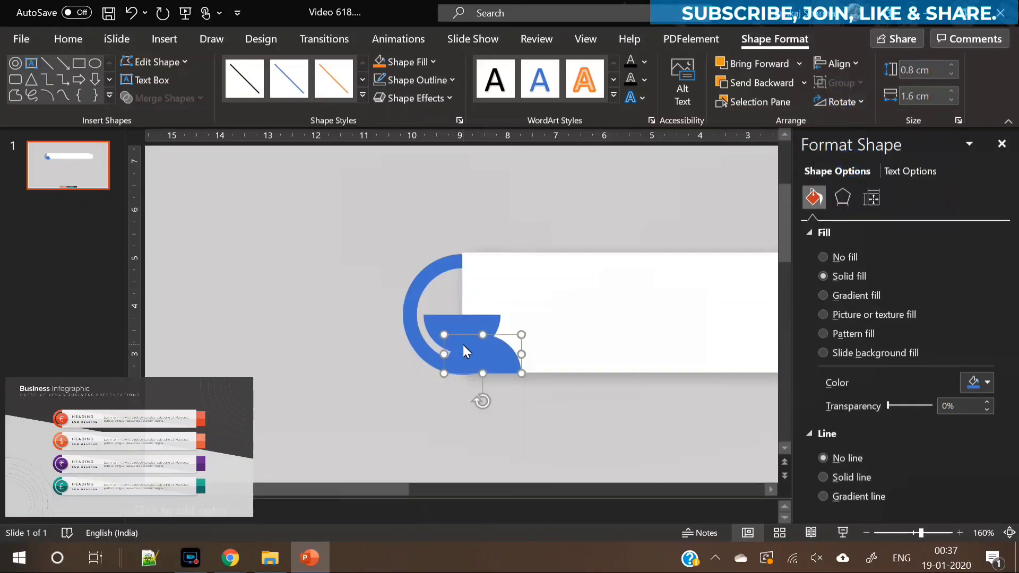
Fill the flipped half-circle with a darker blue theme shade and place it directly above the lower half to complete the circle
click(977, 382)
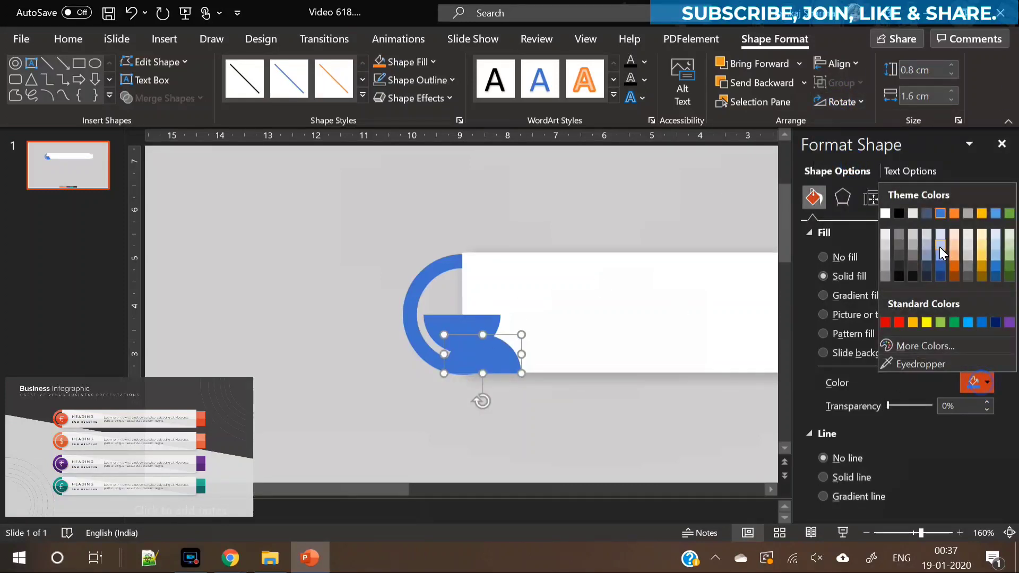
click(939, 264)
drag(486, 361, 464, 298)
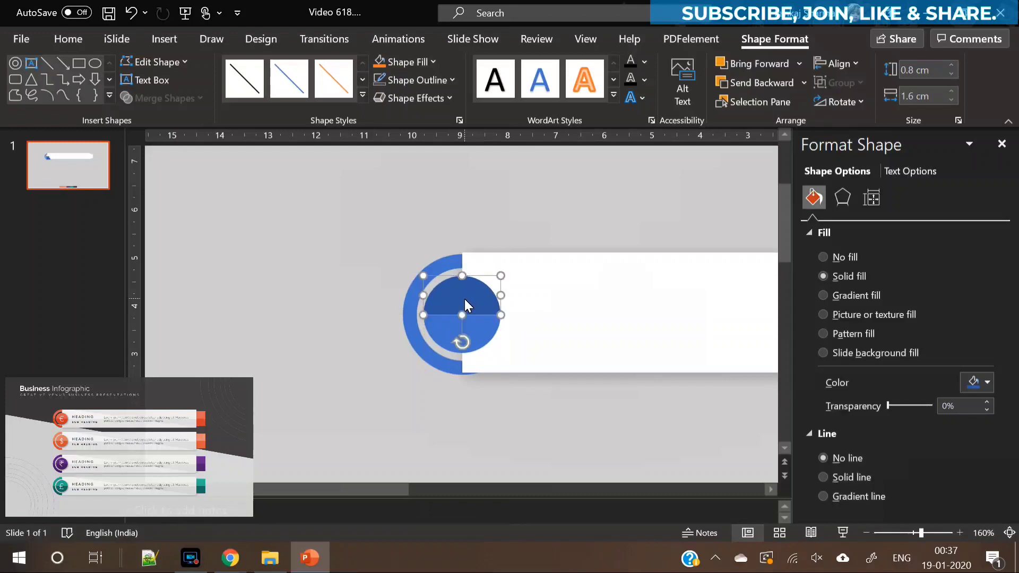
click(496, 421)
click(459, 334)
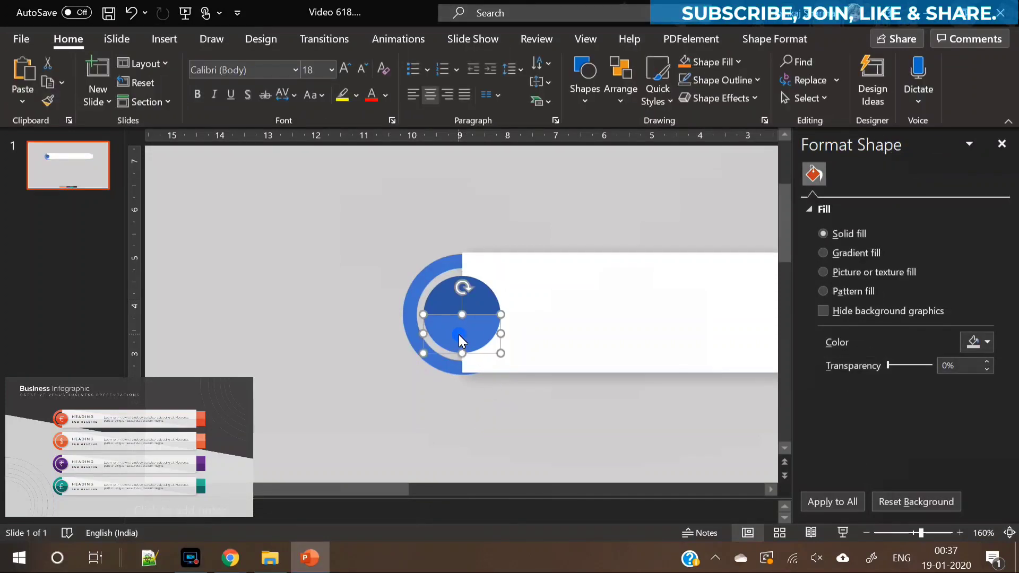
click(499, 451)
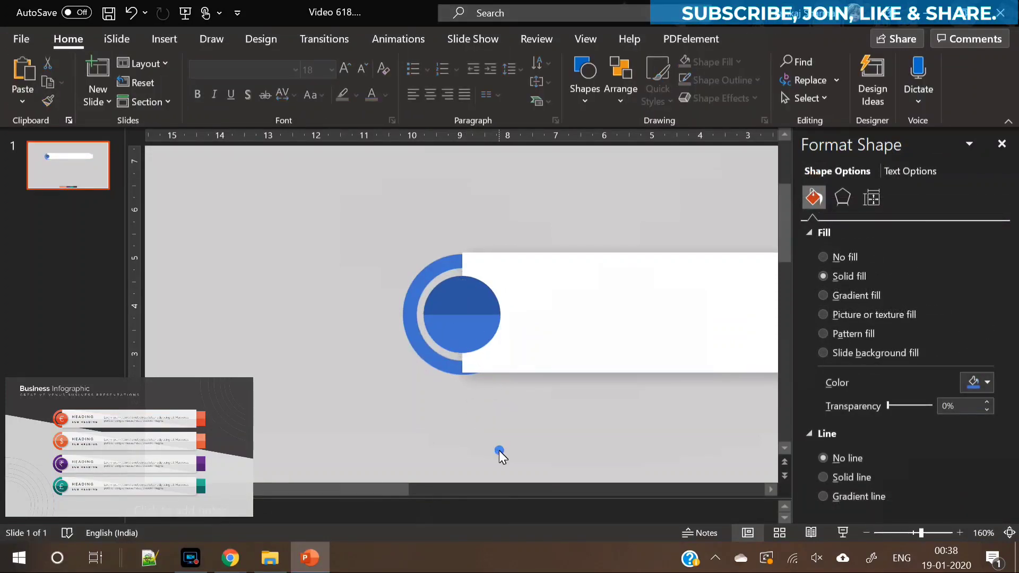
Shift the blue ring up slightly to line up with the long bar's top and bottom edges
click(432, 359)
drag(439, 368, 438, 365)
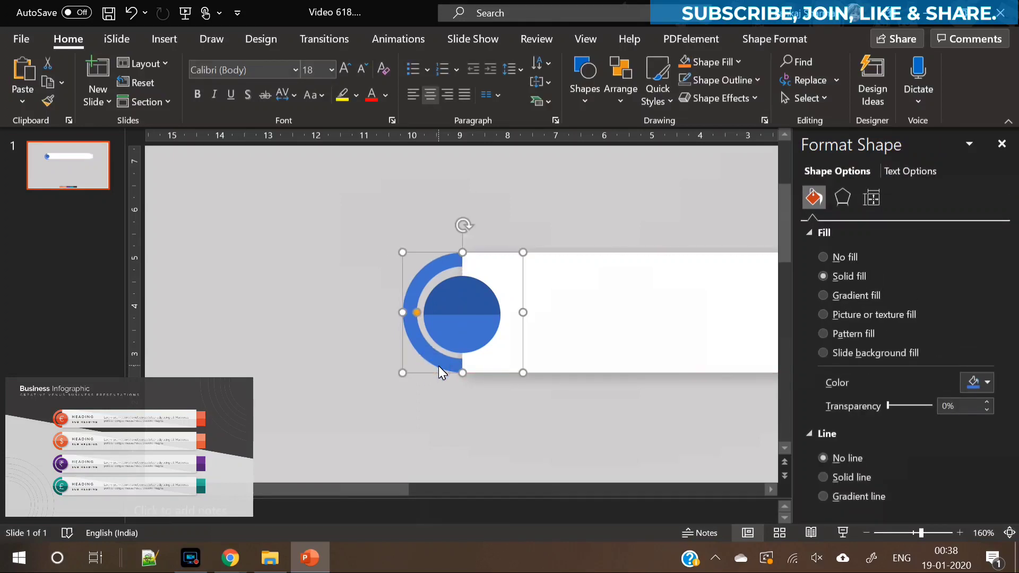
click(435, 406)
Group the dark and light half-circles and center the group vertically within the ring
click(459, 296)
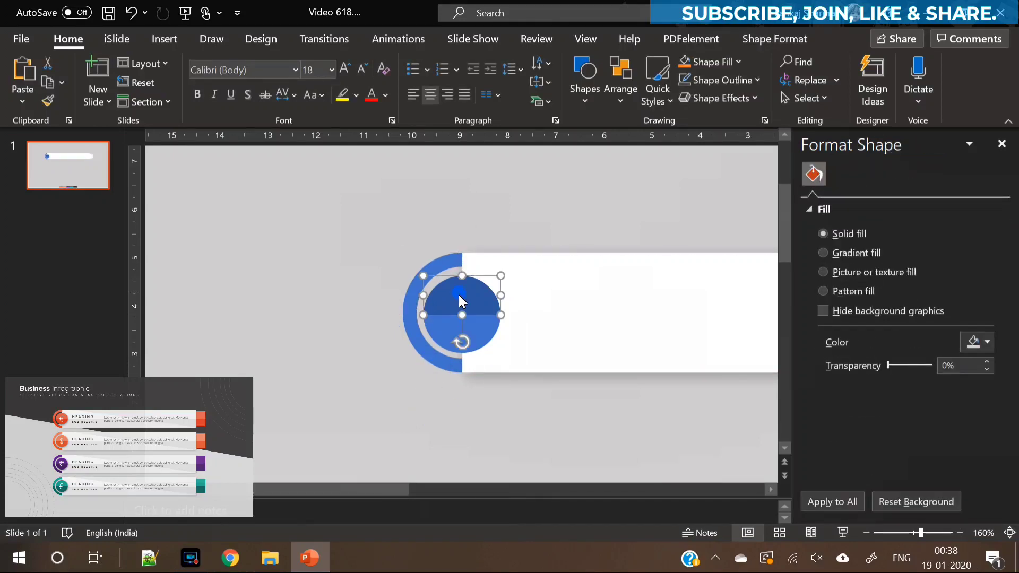
shift+click(475, 333)
key(ctrl+g)
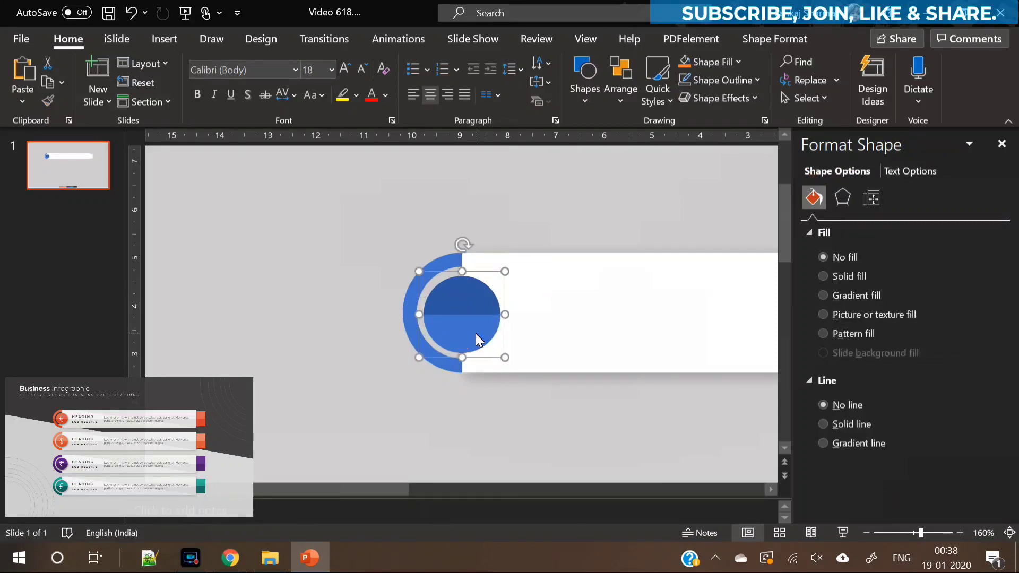
drag(475, 333, 473, 327)
click(456, 419)
Draw an orange rectangle without outline, about 5.5 cm wide and 2.4 cm high, covering the lower half of the blue ring
click(438, 356)
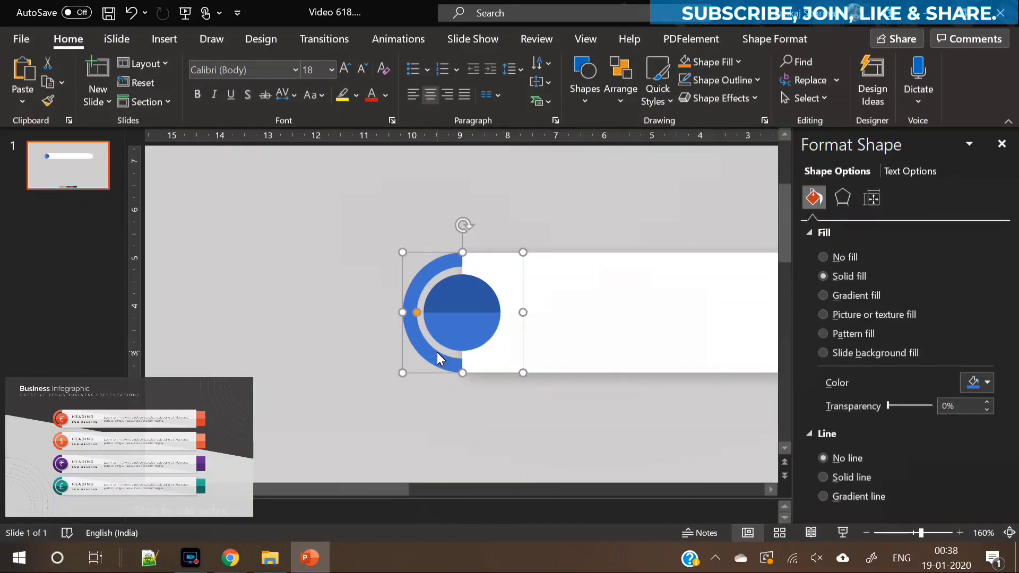
click(160, 38)
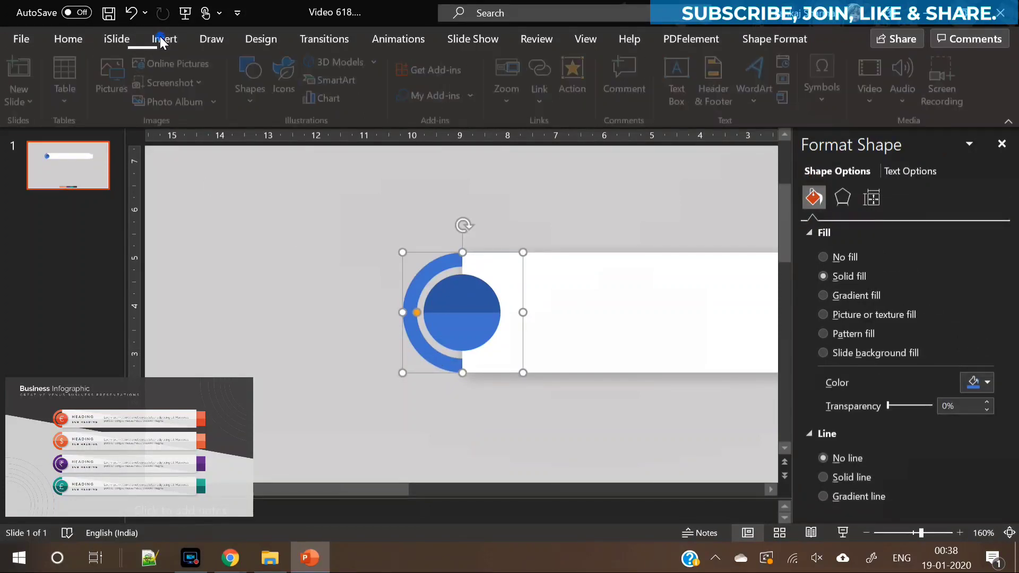
click(256, 101)
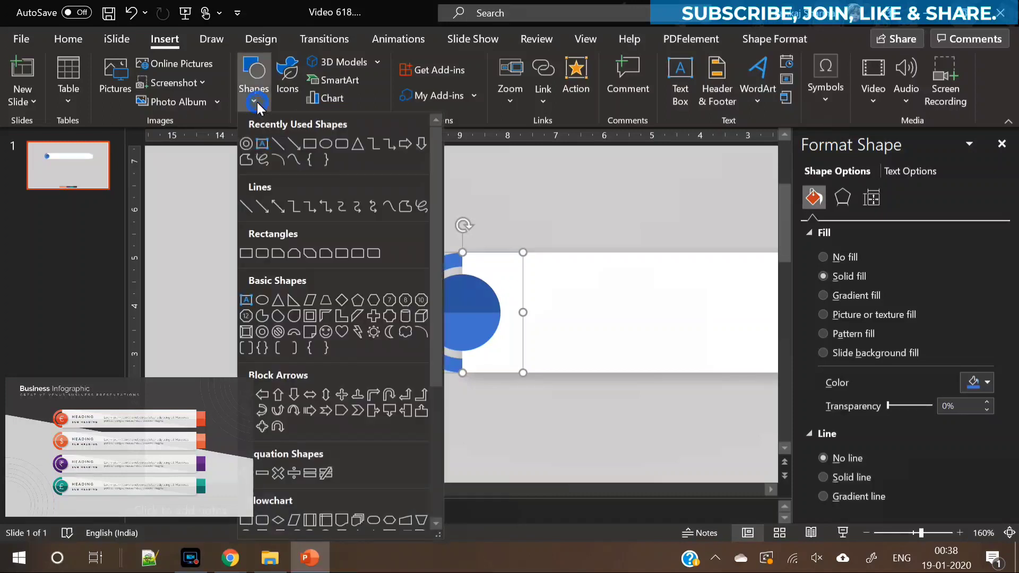
click(307, 143)
drag(633, 478, 604, 417)
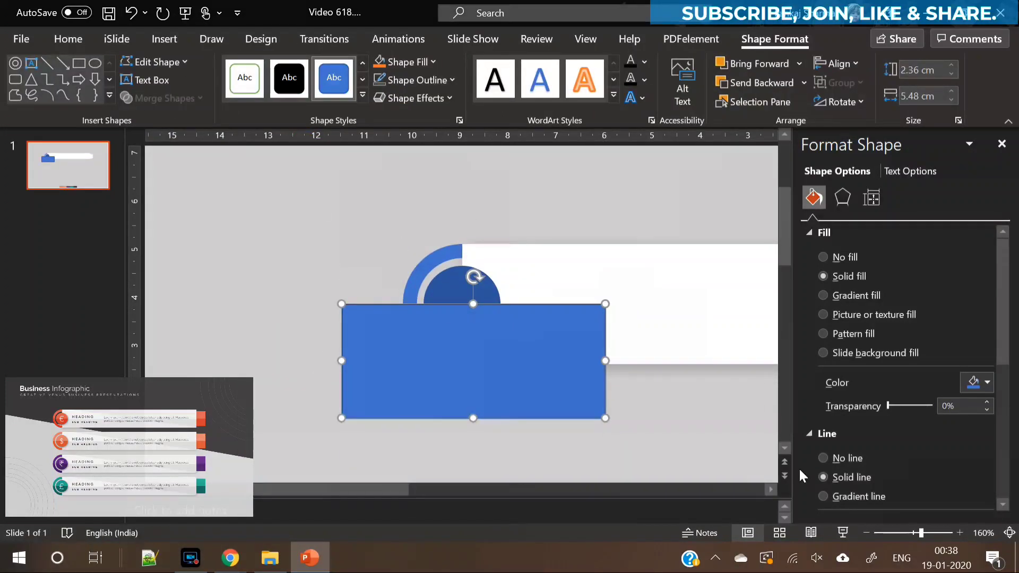
click(823, 458)
click(377, 64)
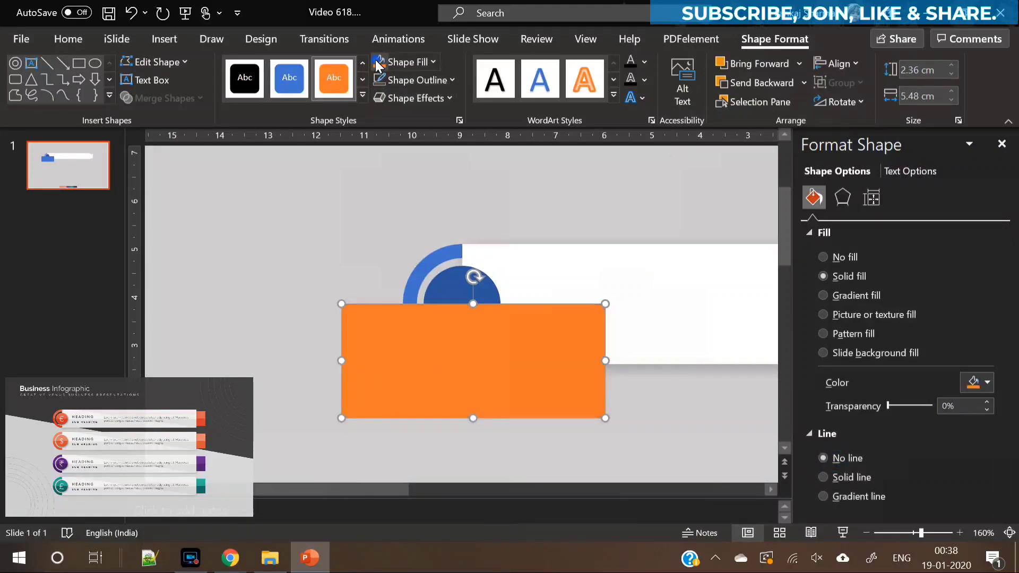
drag(474, 307, 473, 306)
Subtract the orange rectangle from the blue ring to leave only its upper half
click(431, 269)
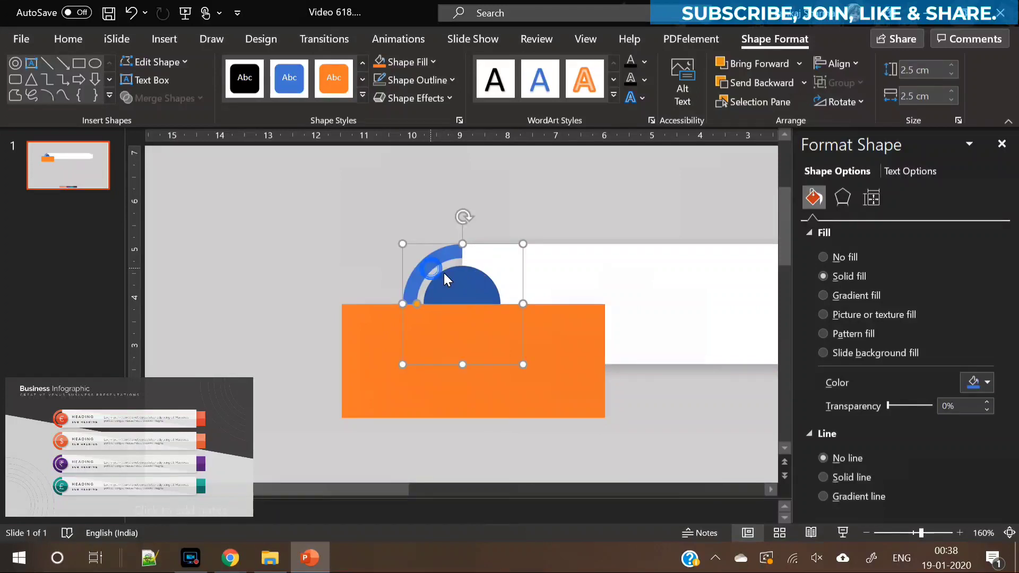
shift+click(536, 382)
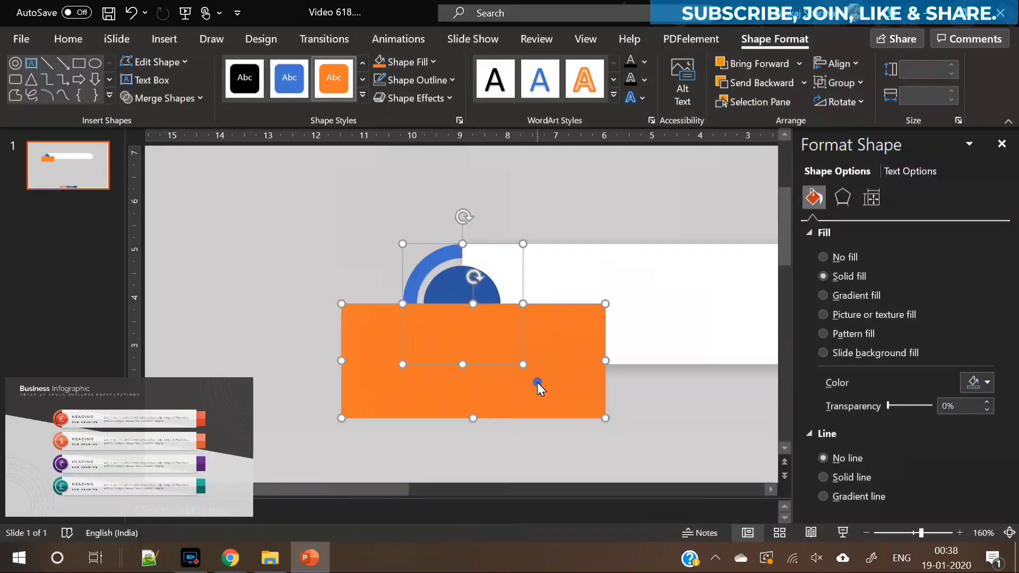
click(173, 99)
click(175, 210)
click(437, 434)
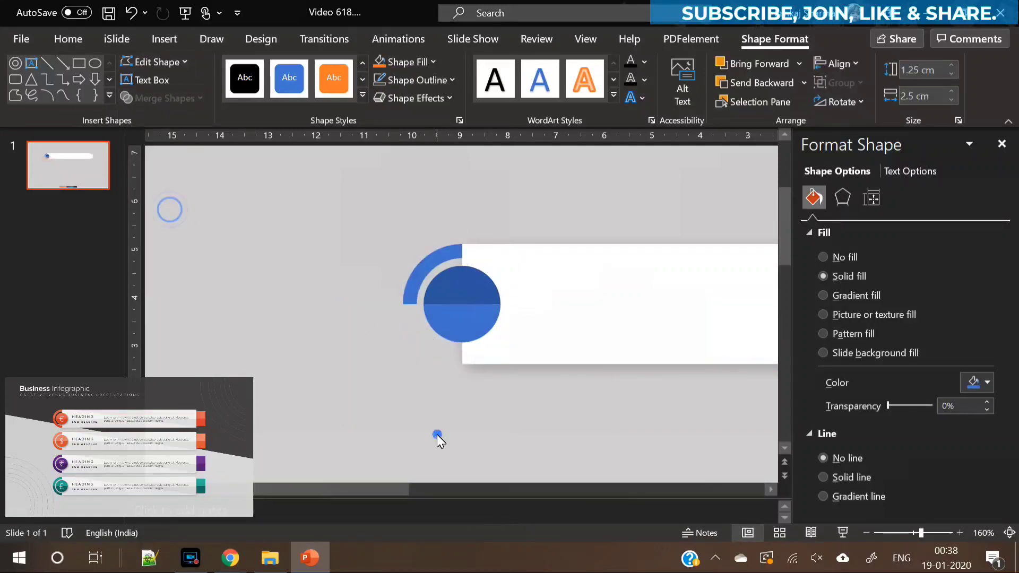
Duplicate the upper half-ring, flip the copy vertically and place it directly below the original to complete the ring
click(412, 279)
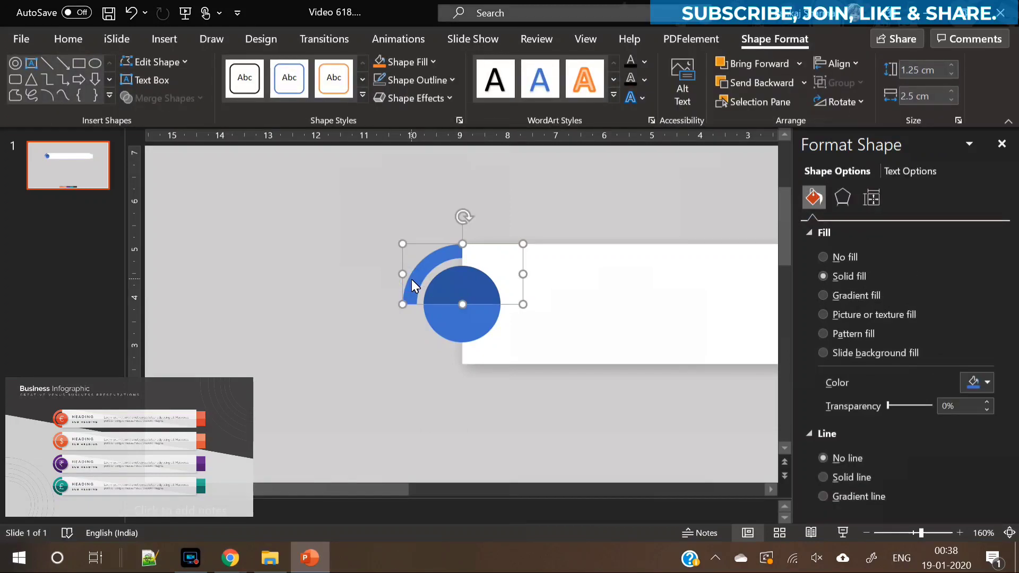
key(ctrl+v)
click(845, 105)
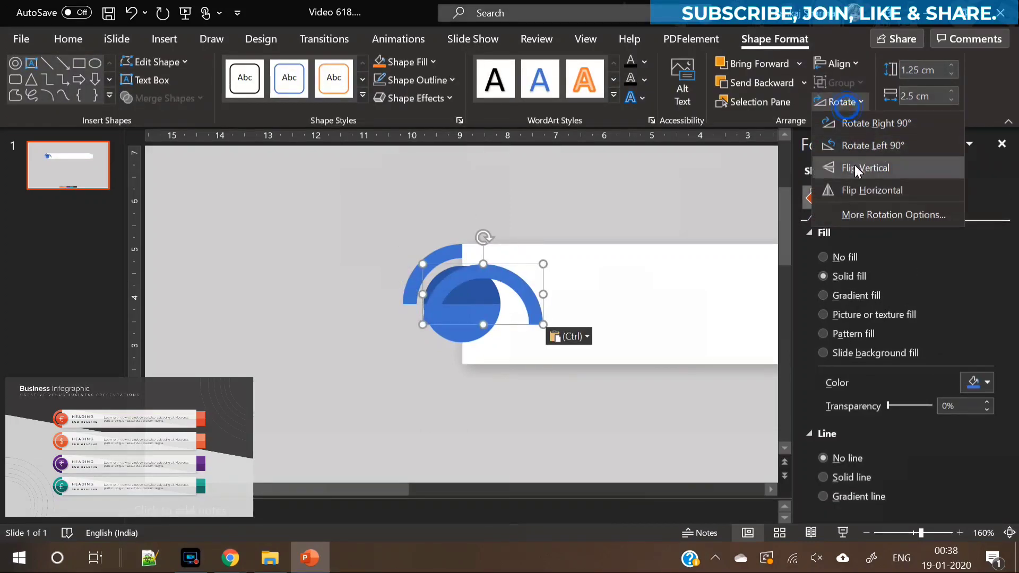
click(854, 165)
drag(527, 292, 508, 334)
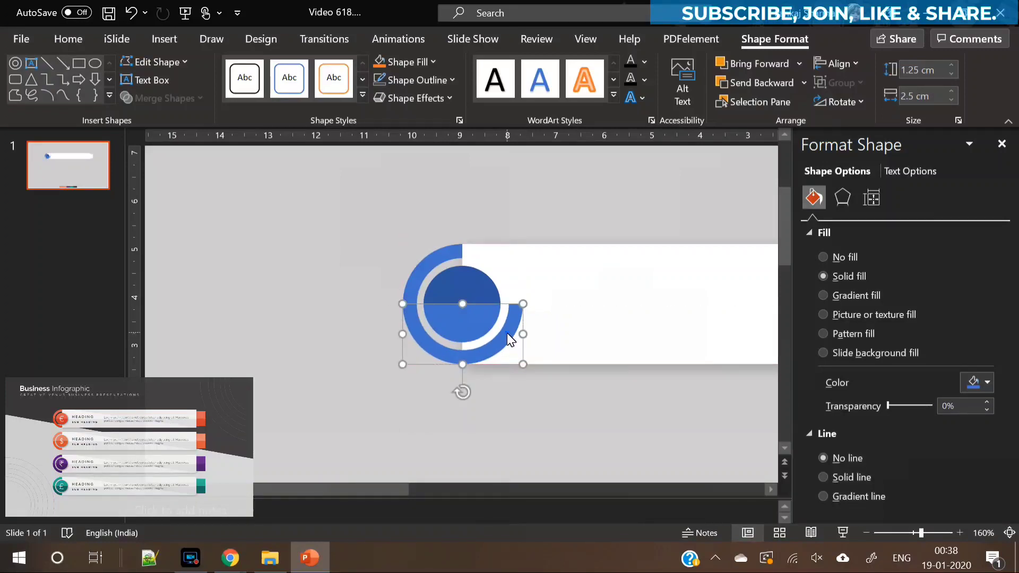
Send the lower half-ring to the back, behind the long white bar
right_click(507, 333)
click(548, 356)
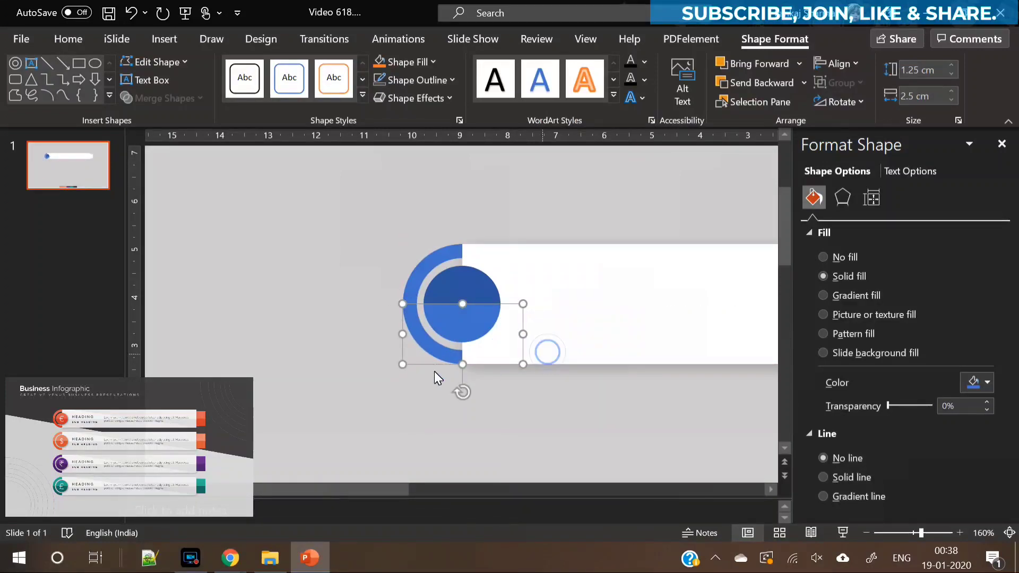
click(399, 376)
Reduce the white end block beside the long bar to half its height, keeping its top edge in place
click(871, 531)
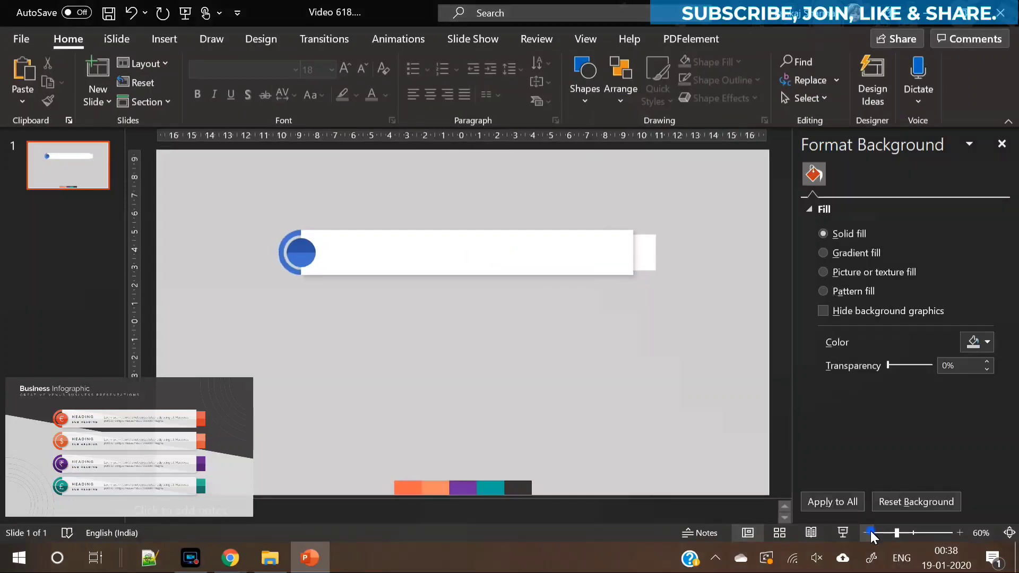
click(870, 530)
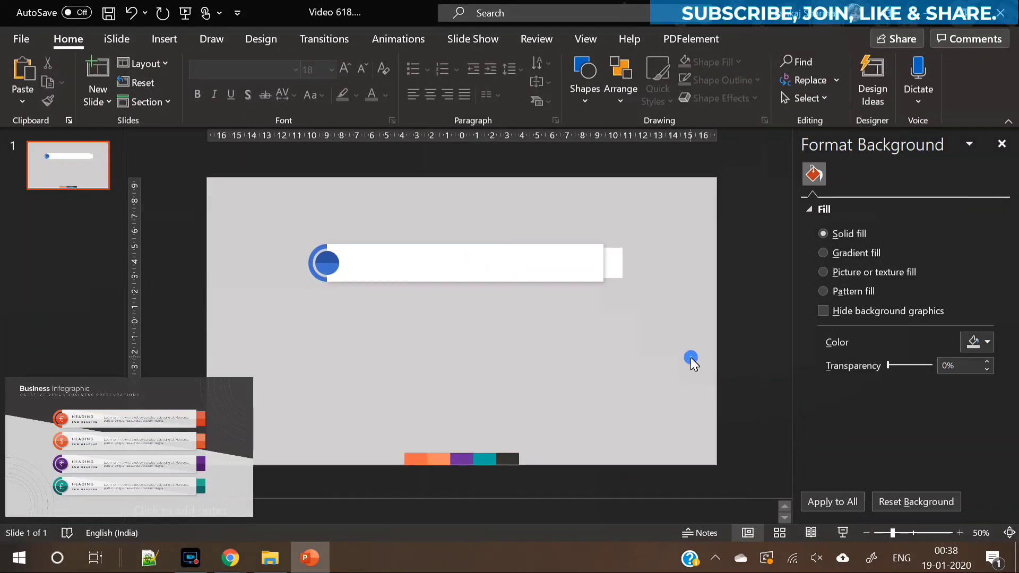
click(616, 266)
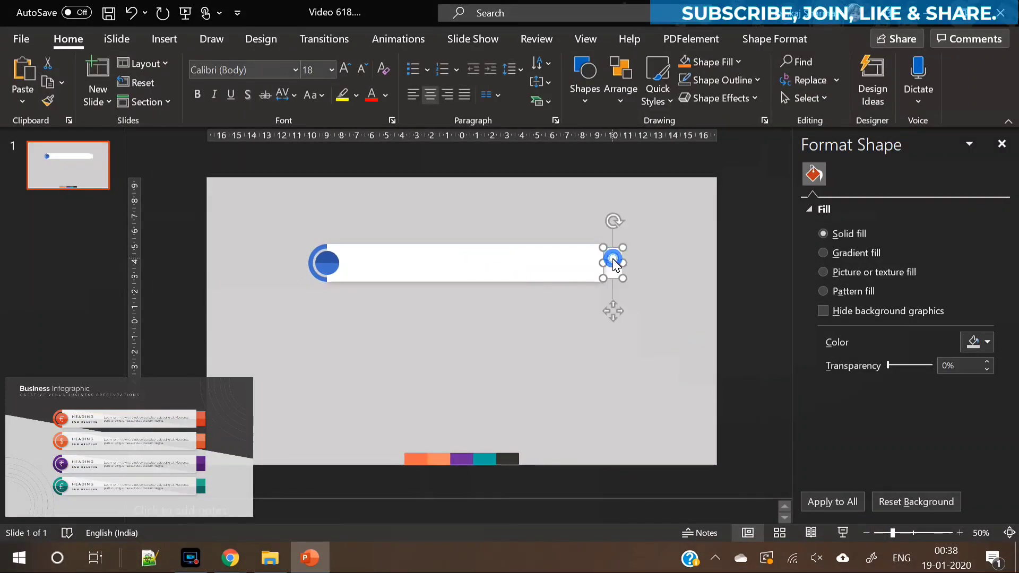
drag(621, 283, 622, 265)
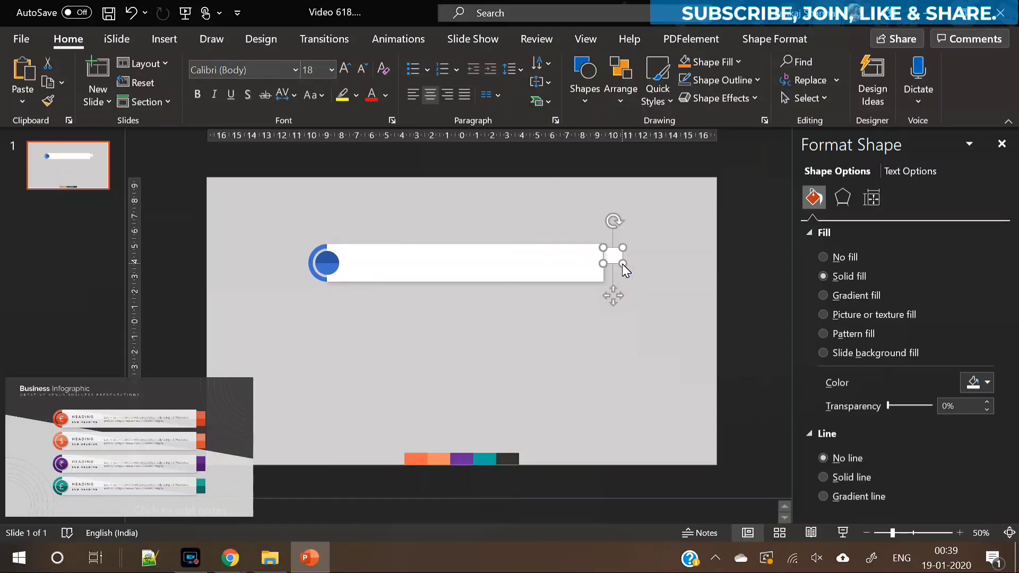
Place a duplicate of the halved end block directly below it and send the copy behind the long bar
key(ctrl+v)
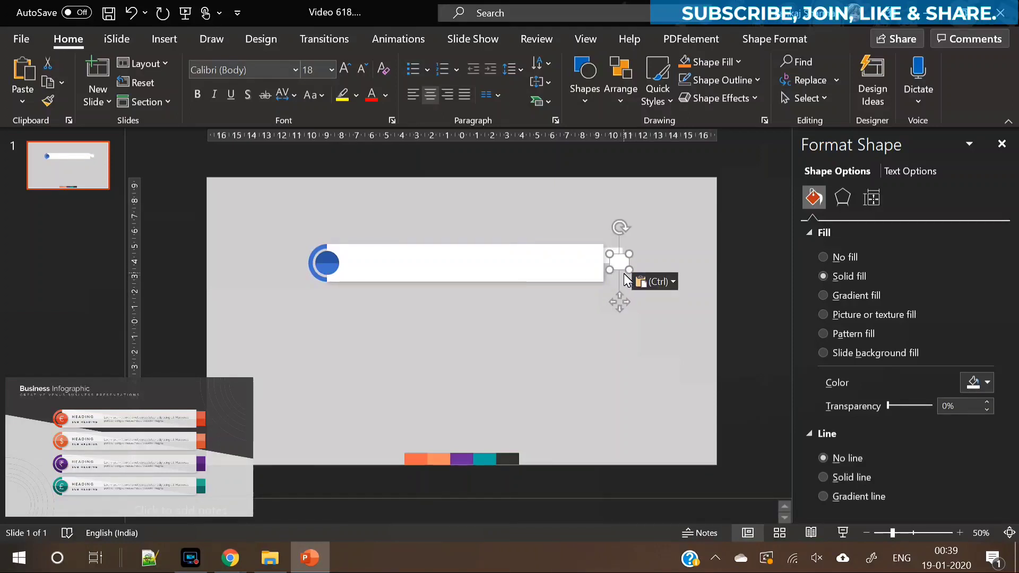
drag(620, 309, 612, 318)
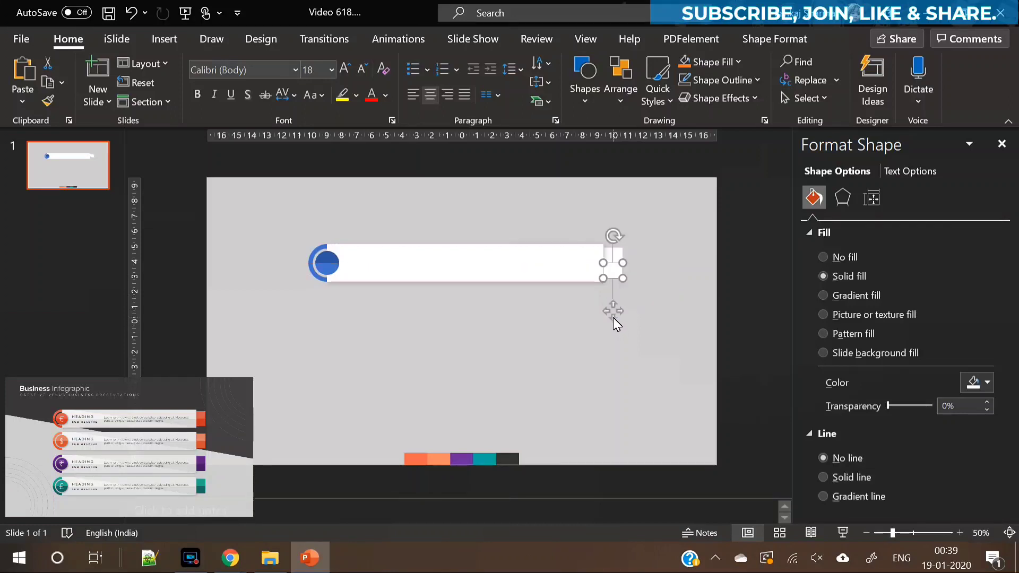
right_click(612, 275)
click(663, 304)
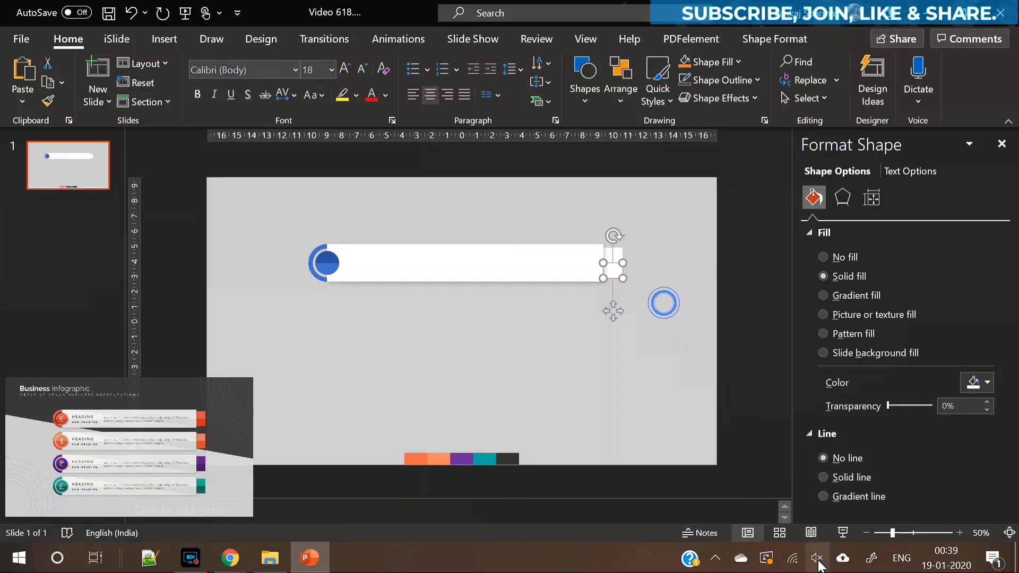
Fill the lower end block with a dark gray theme shade and group it with the white upper one
click(960, 532)
click(960, 533)
click(959, 533)
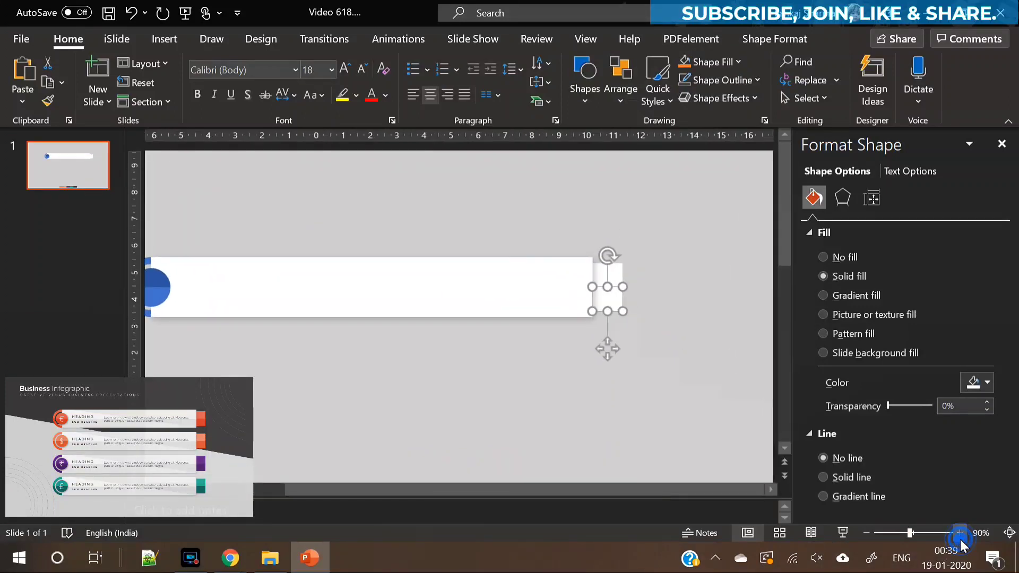
click(959, 533)
click(616, 354)
click(591, 314)
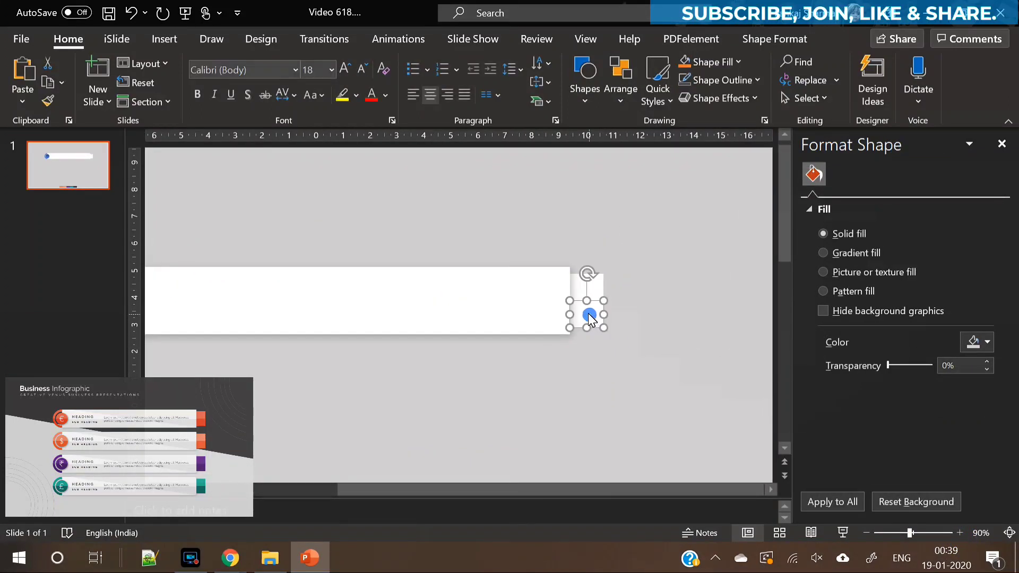
click(976, 385)
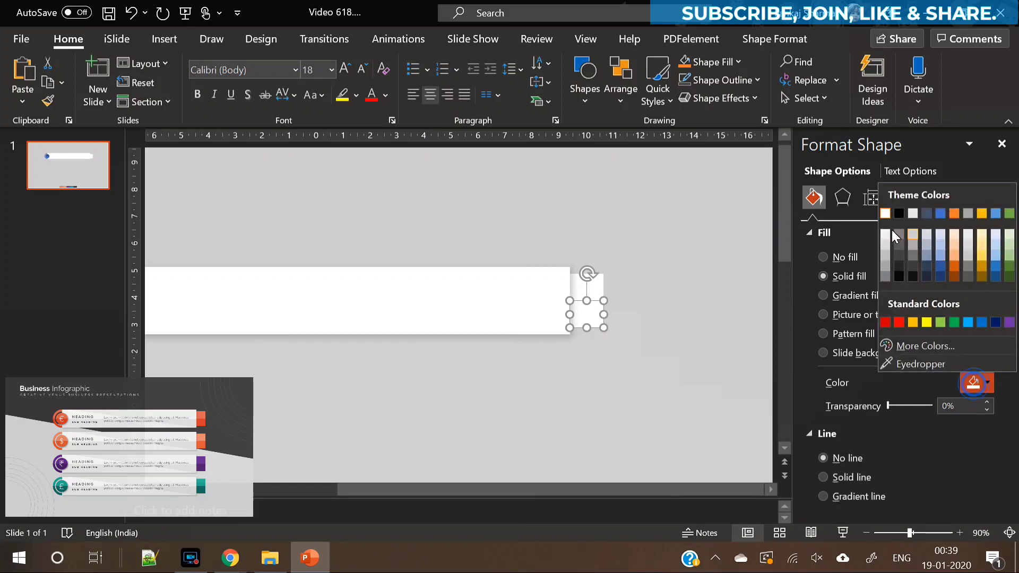
click(902, 249)
click(612, 342)
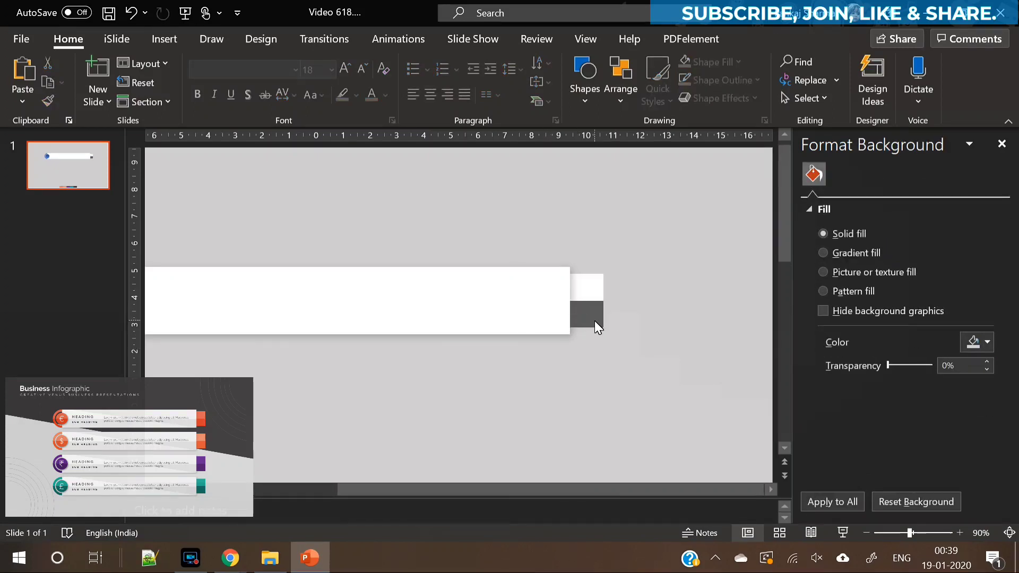
click(595, 320)
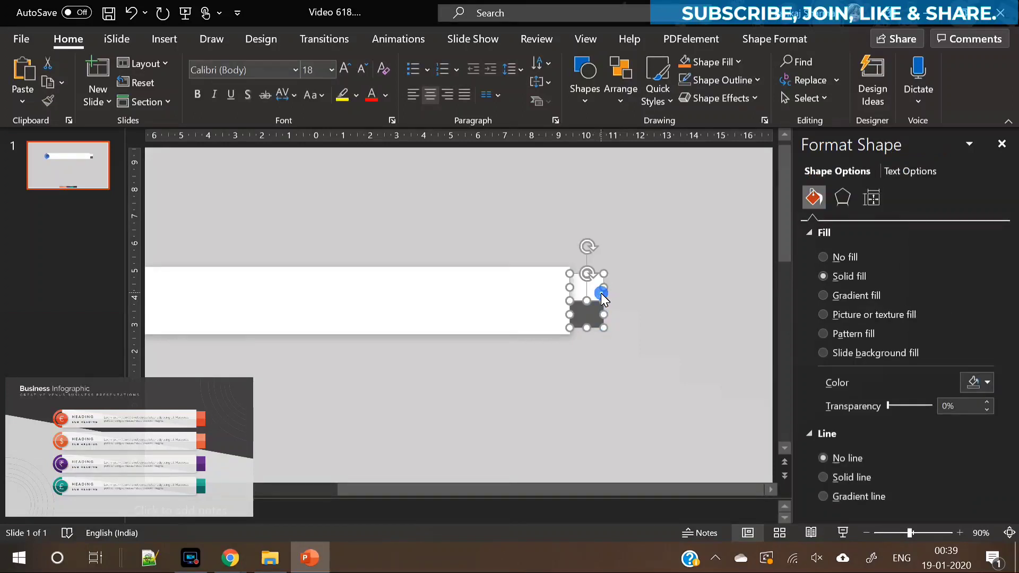
key(ctrl+g)
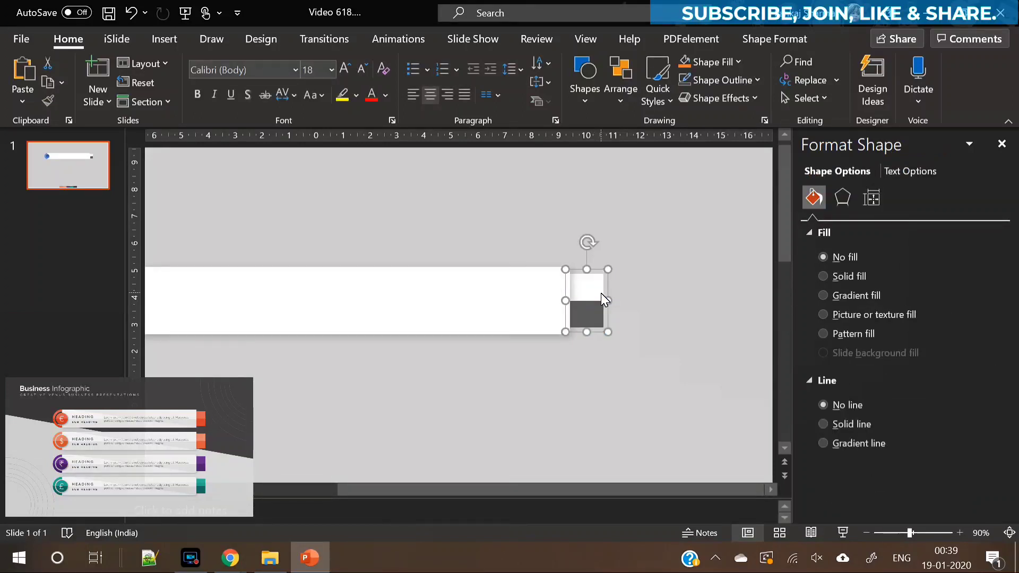
Duplicate the long white bar and place the copy below the original, aligned with its ends
click(464, 305)
click(894, 533)
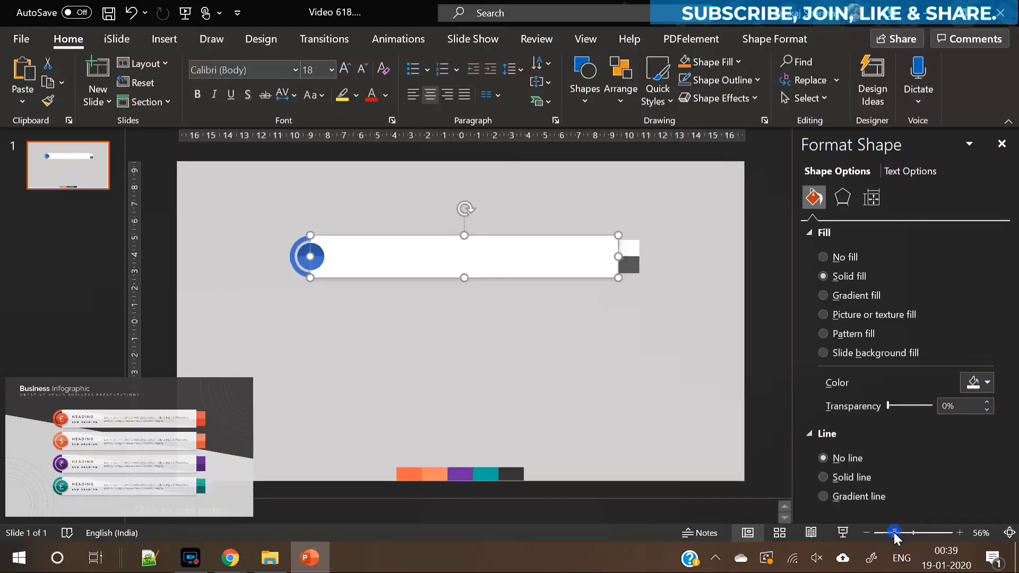
click(585, 355)
click(383, 252)
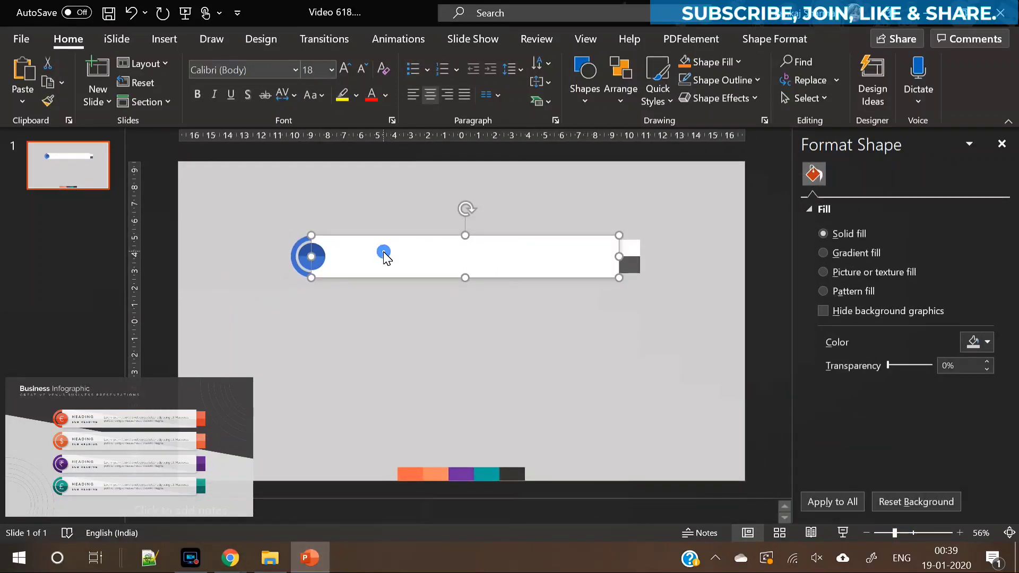
key(ctrl+v)
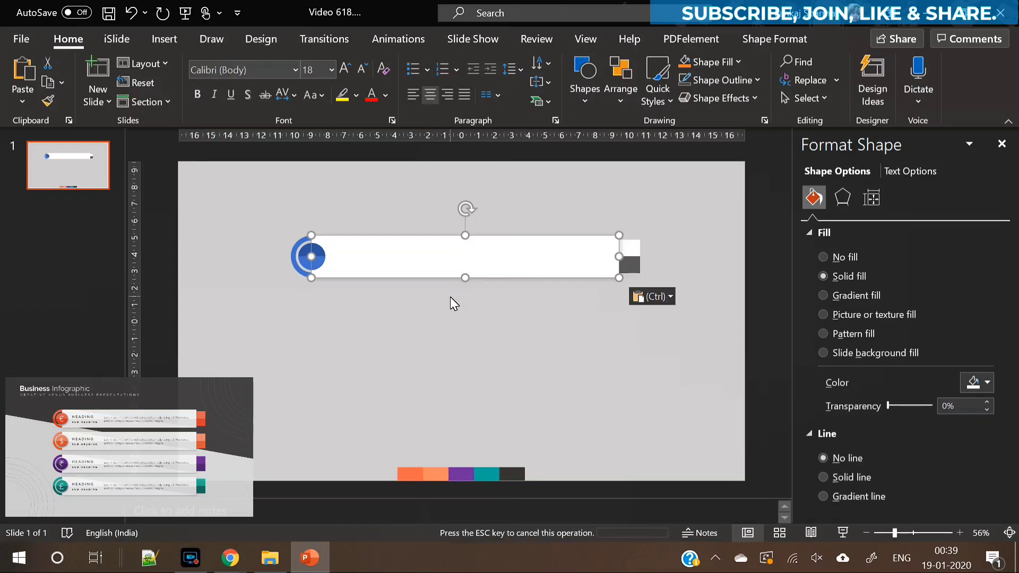
drag(468, 264, 461, 327)
Remove the duplicate bar's shadow and fill it with the lightest gray shade of white
click(842, 197)
click(977, 254)
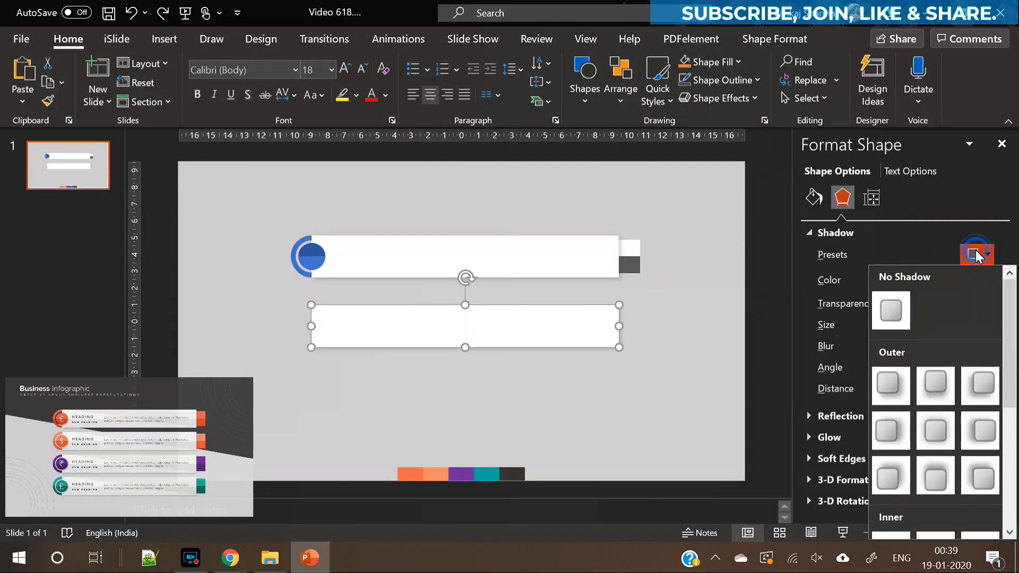
click(891, 310)
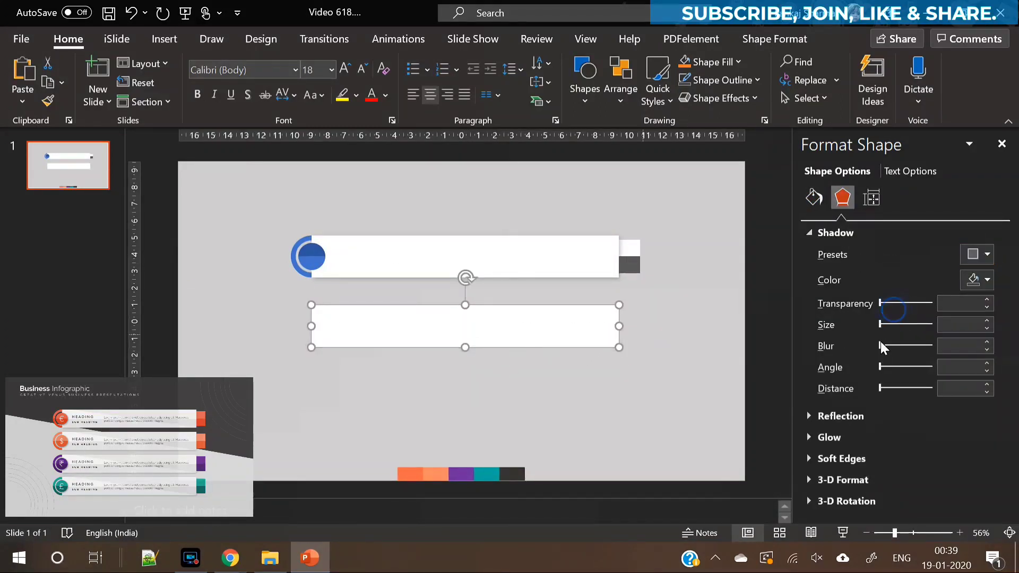
click(814, 199)
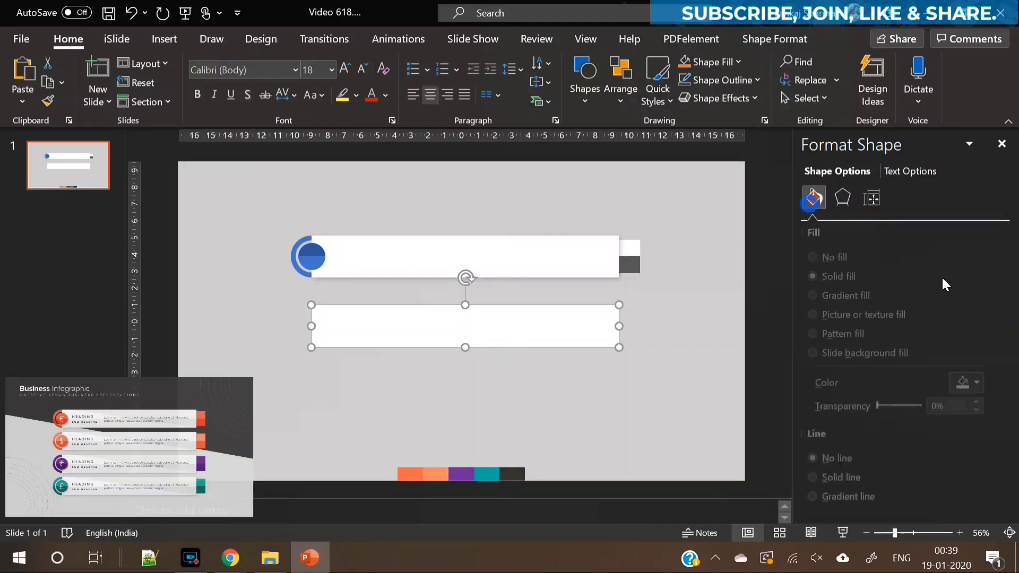
click(986, 390)
click(881, 230)
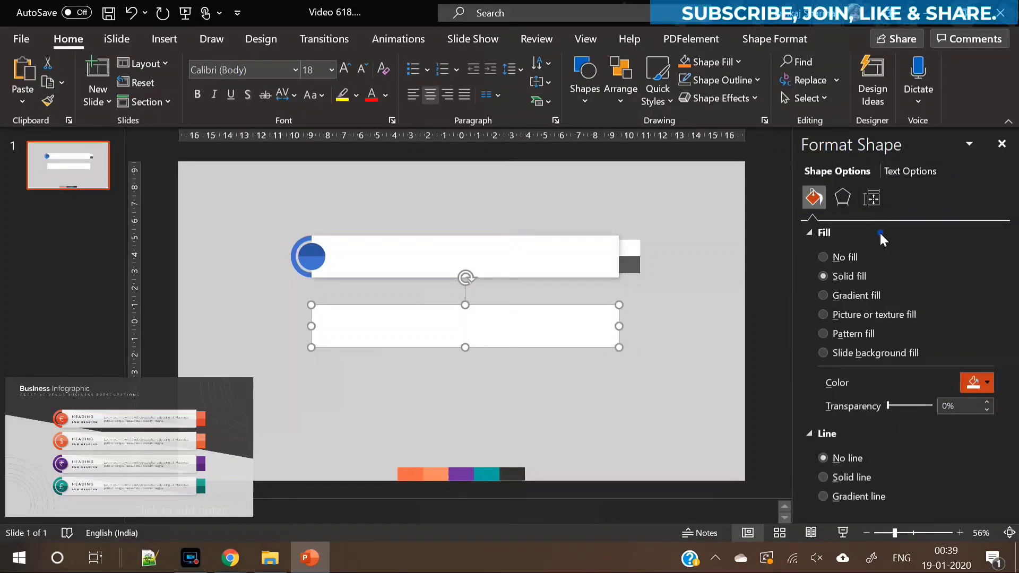
Reduce the light gray bar to about half its height and lay it over the lower half of the long white bar
drag(466, 348, 488, 271)
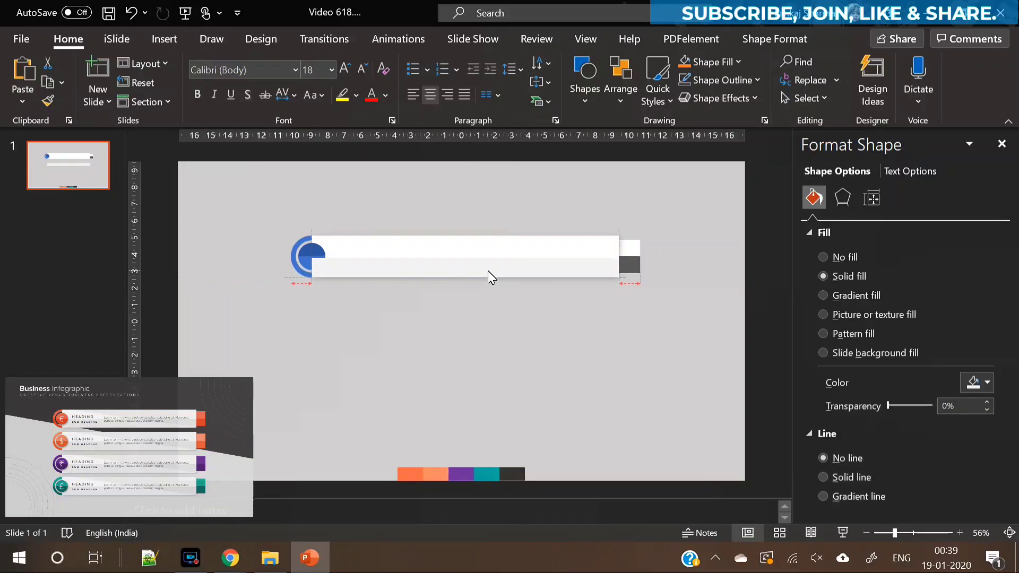
drag(491, 276, 491, 276)
click(447, 301)
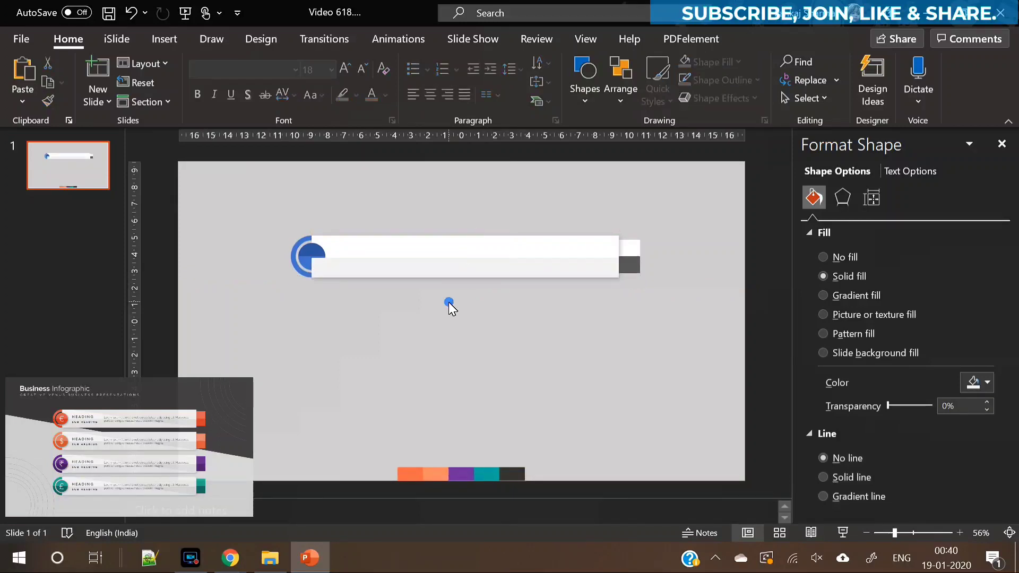
click(273, 319)
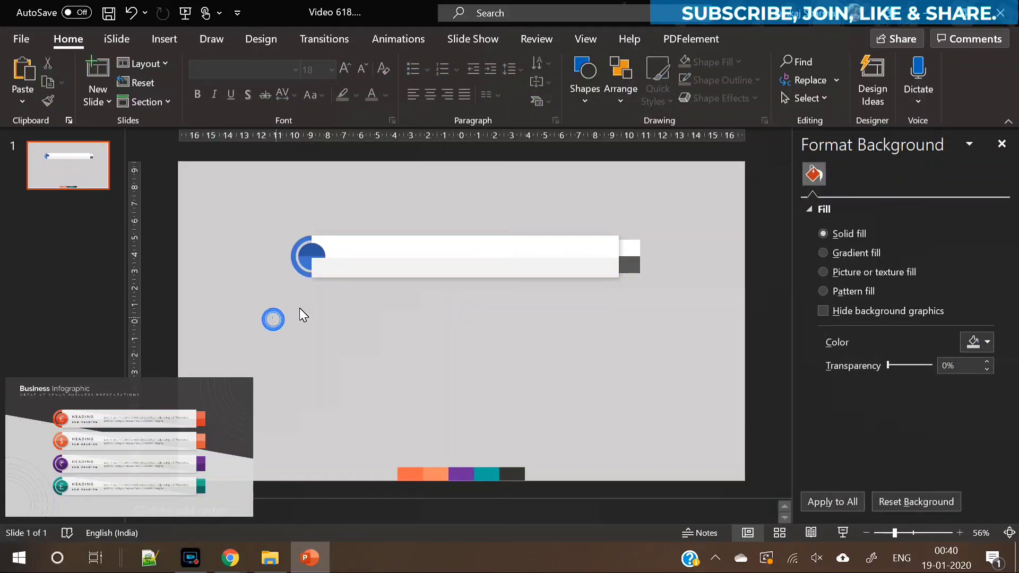
Bring the two-tone blue circle to the front so it overlaps the start of the long bar
drag(300, 307, 339, 206)
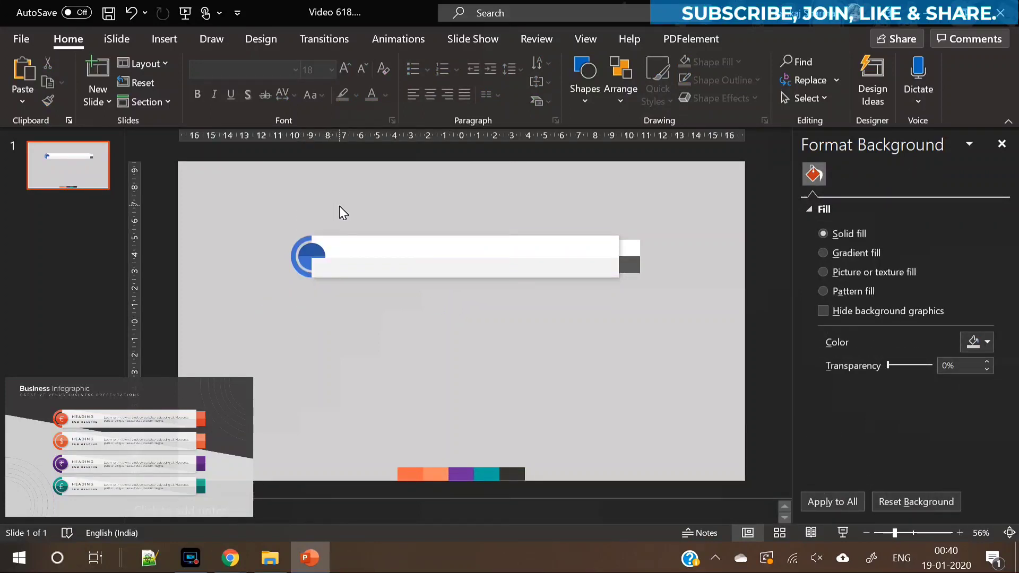
click(311, 246)
right_click(310, 246)
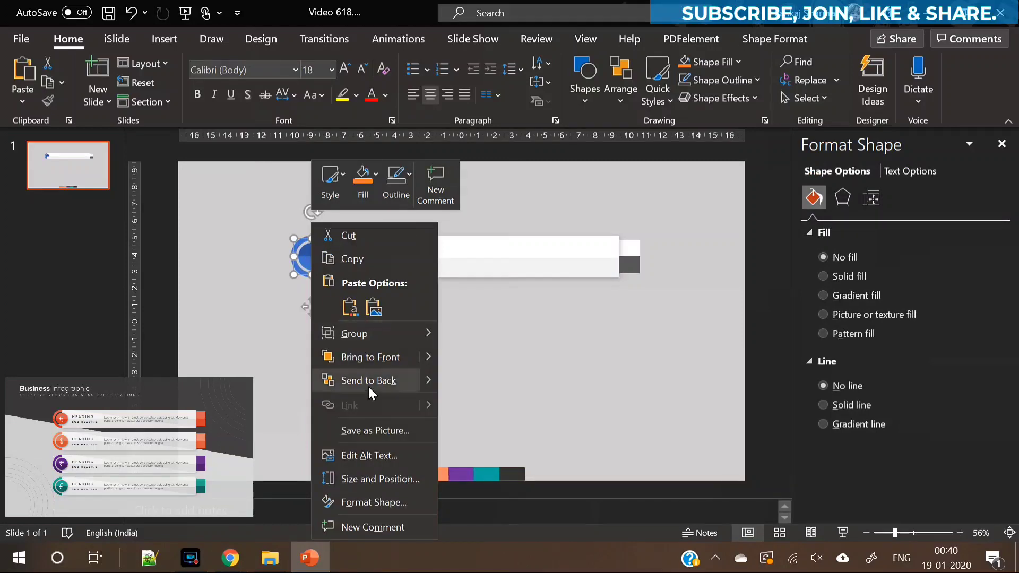
click(366, 356)
click(342, 354)
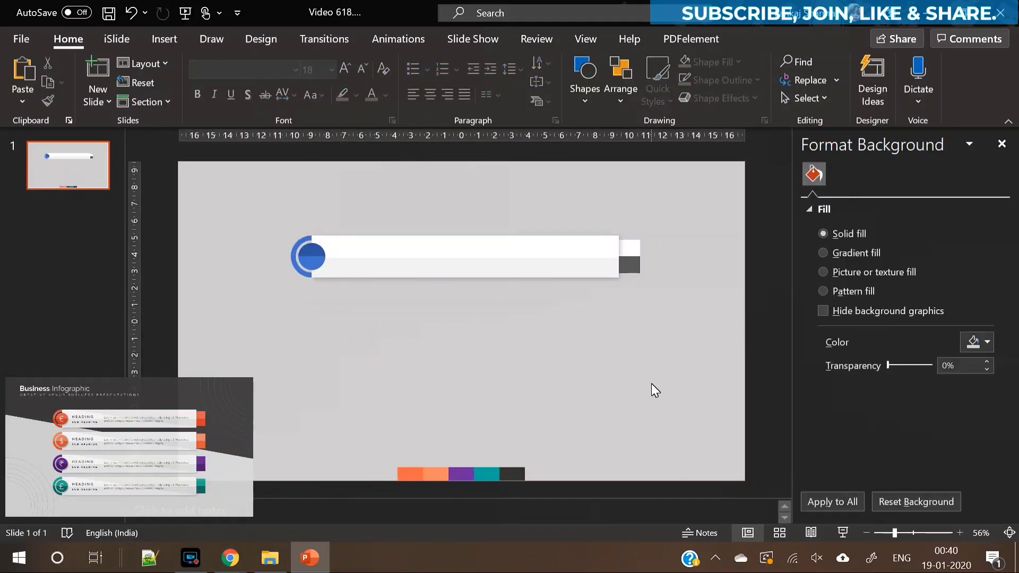
click(568, 274)
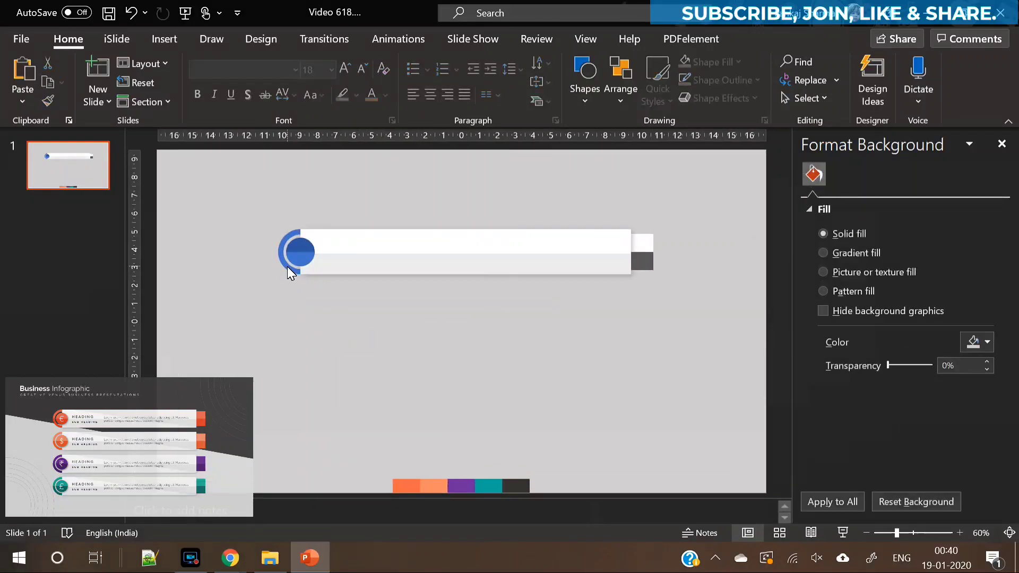
Fill the upper half of the split ring with the first orange sampled from the palette strip using the Eyedropper
click(288, 266)
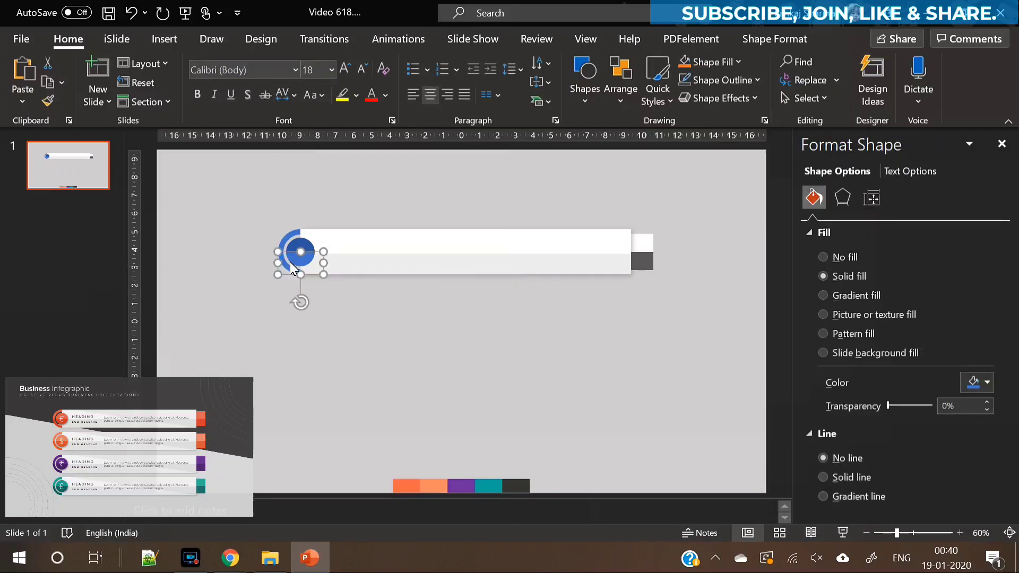
click(286, 240)
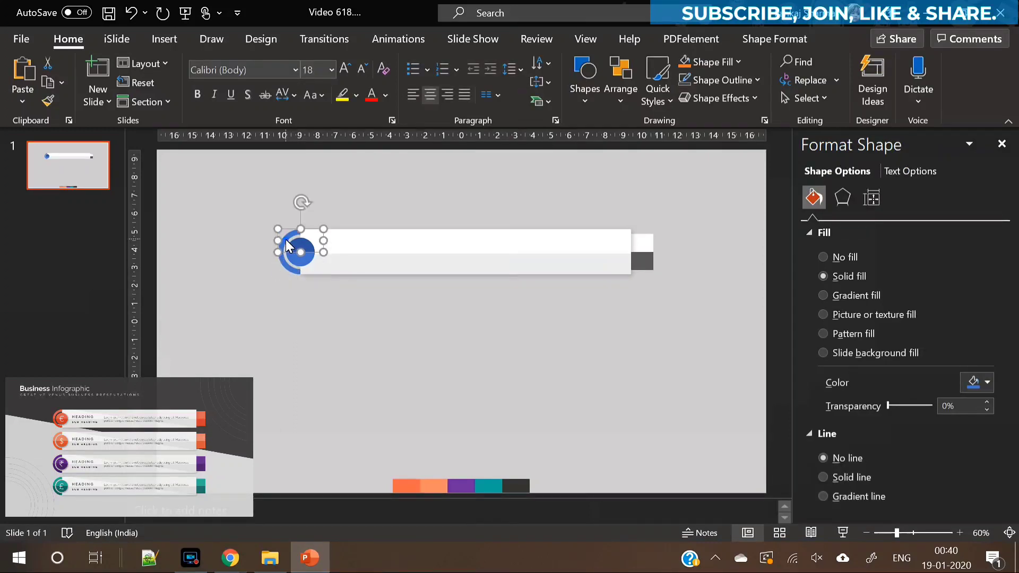
click(984, 383)
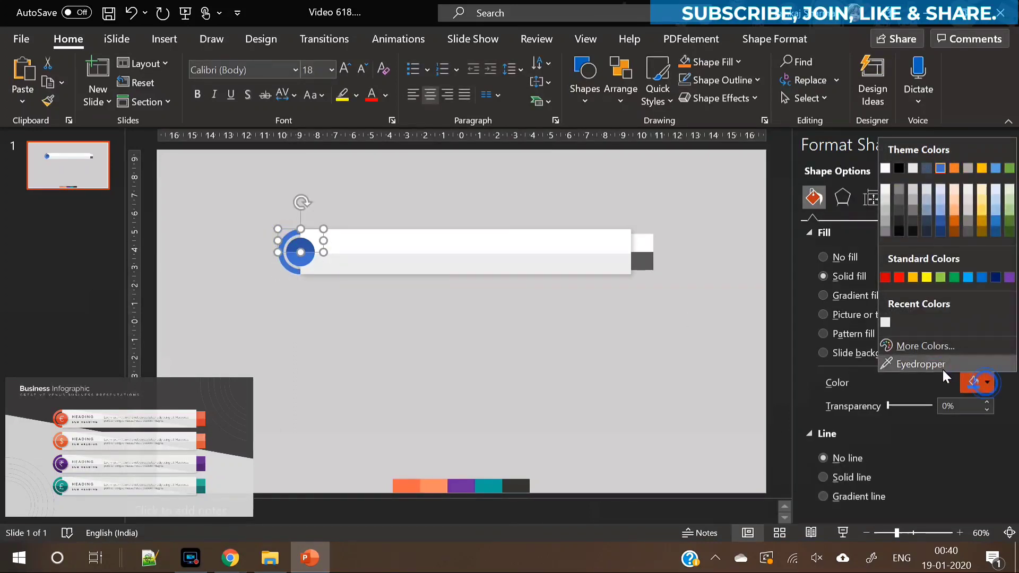
click(940, 366)
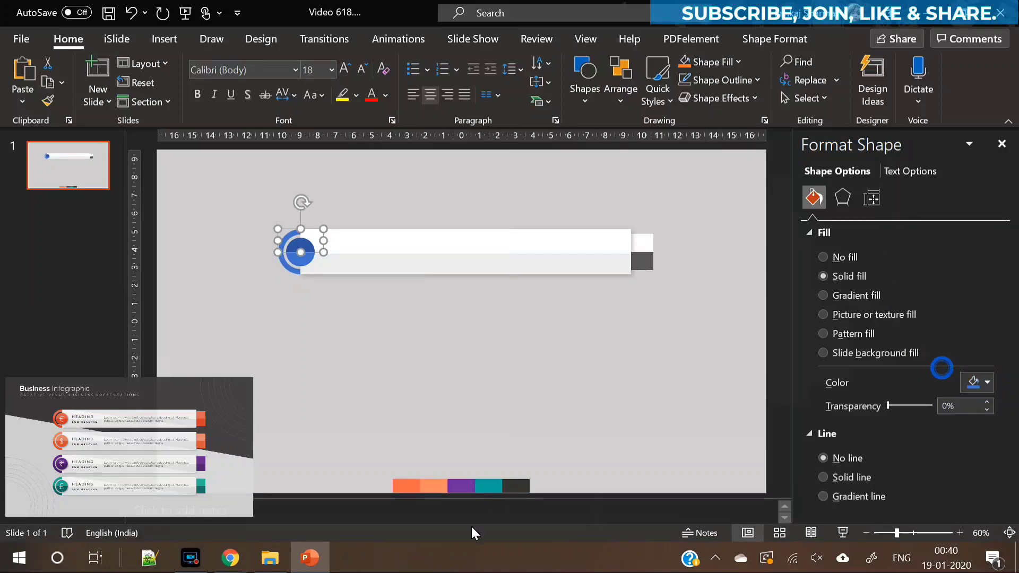
click(409, 485)
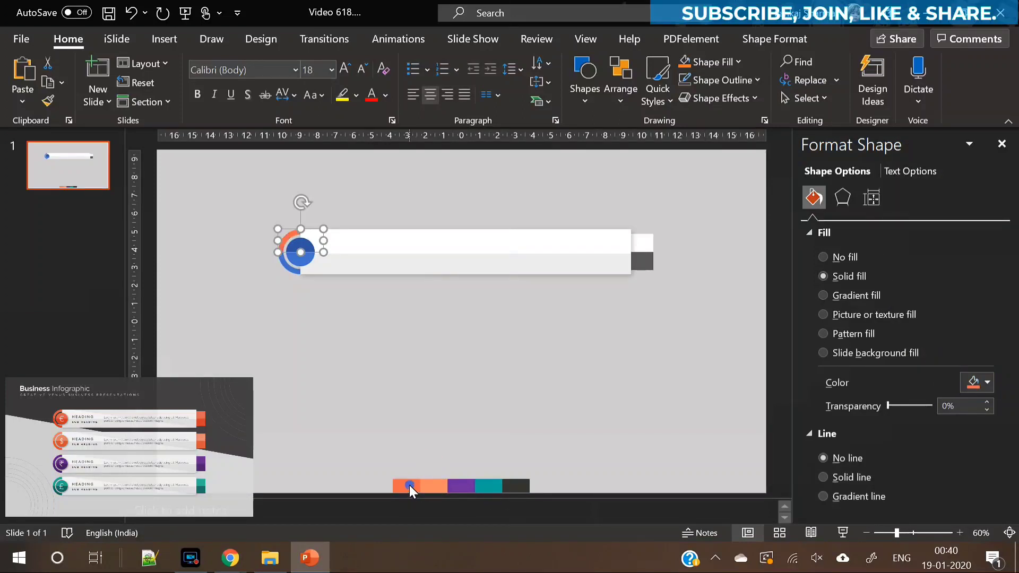
Fill the lower half of the split ring with a slightly darker custom shade of the same orange
click(286, 264)
click(963, 386)
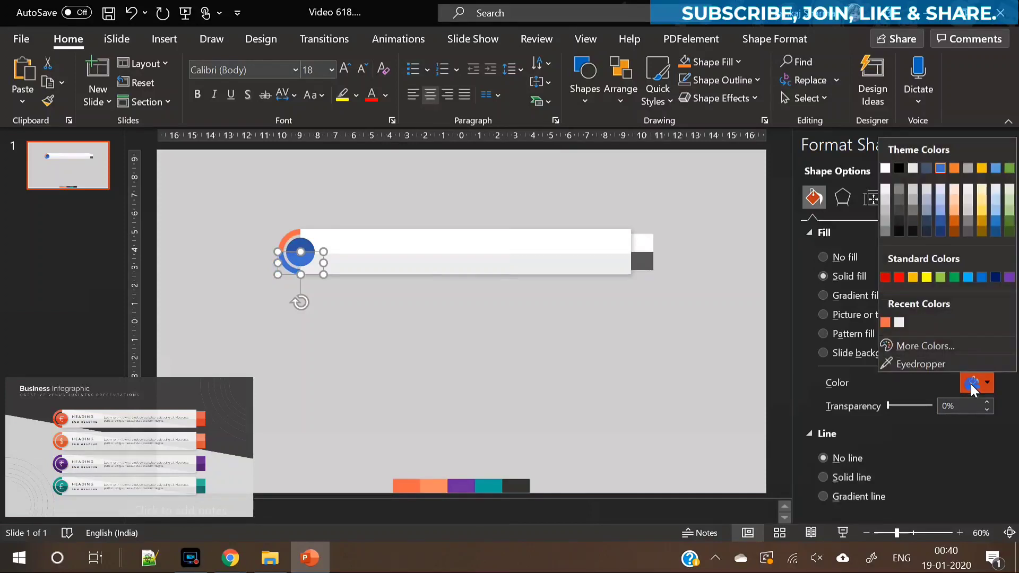
click(887, 323)
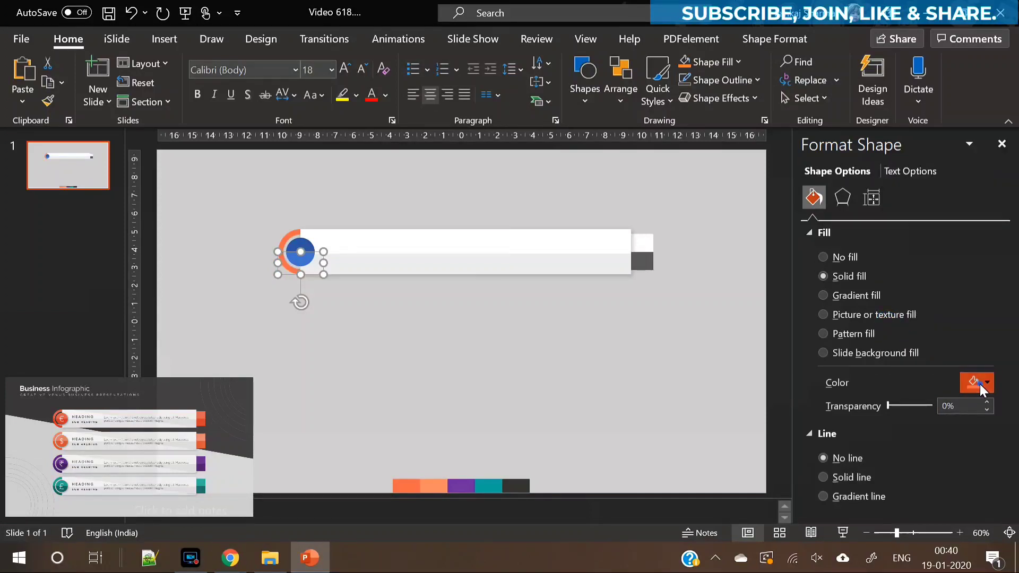
click(980, 384)
click(926, 345)
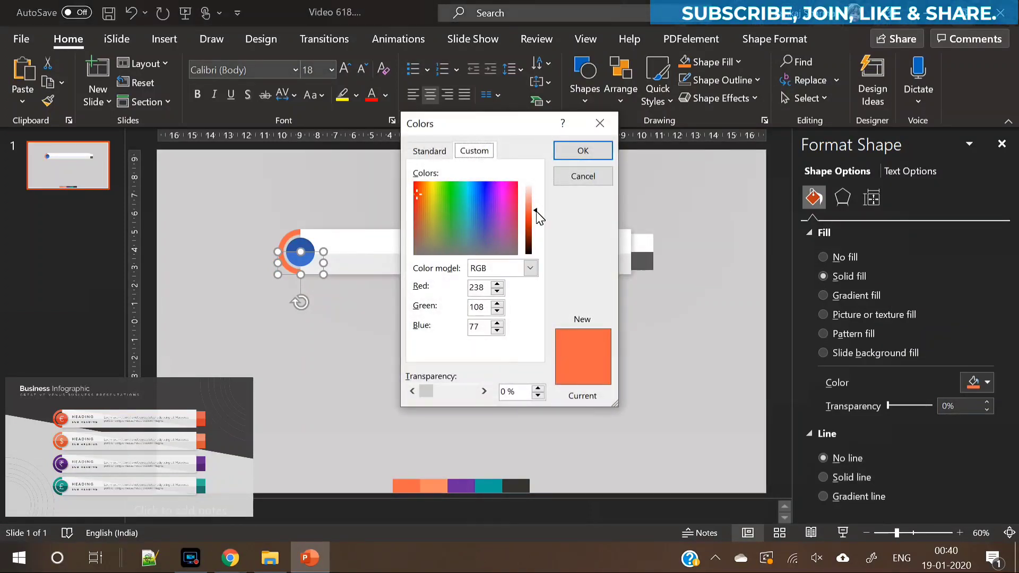
drag(536, 211, 536, 218)
click(581, 150)
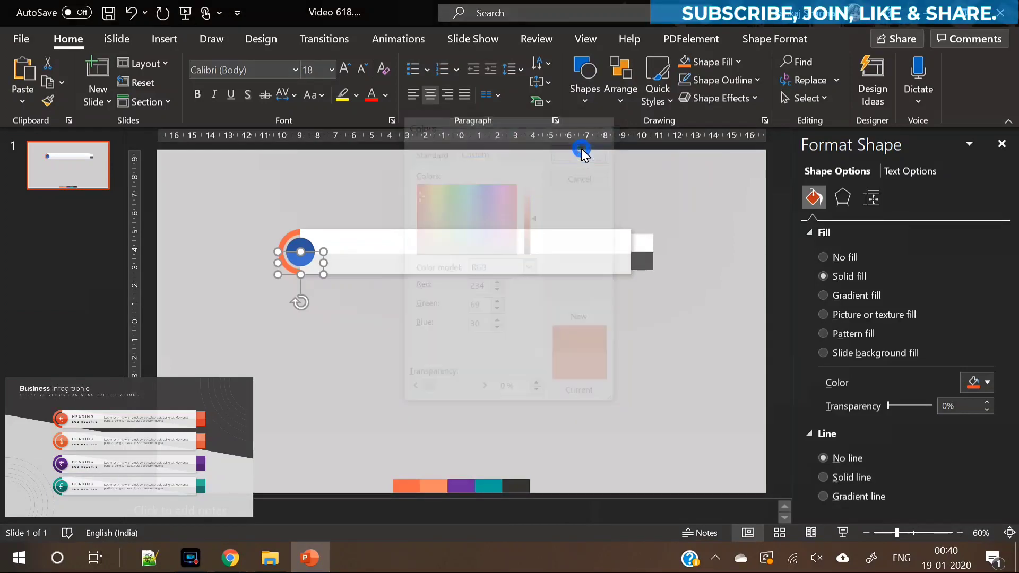
click(426, 366)
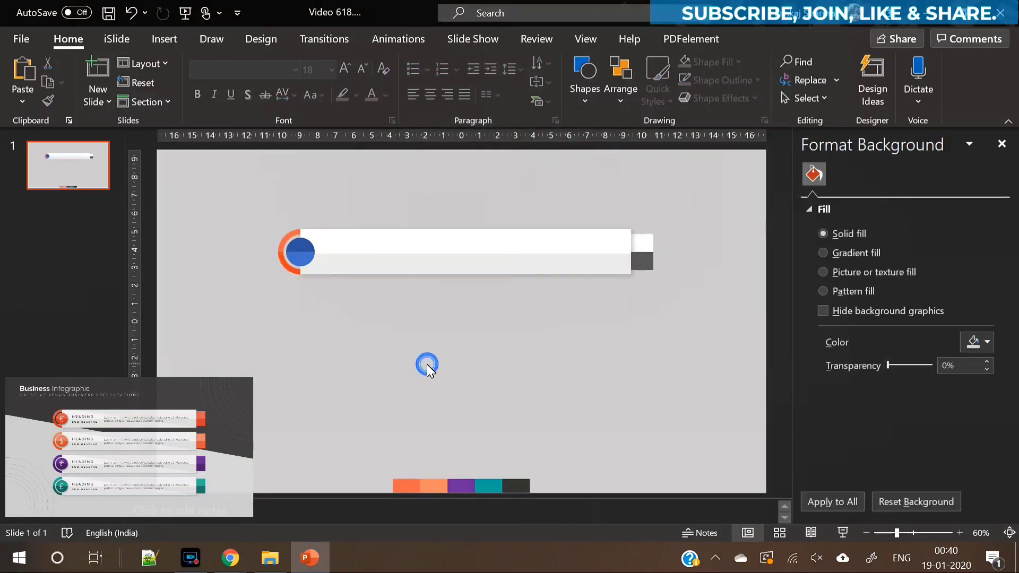
Fill the circle's upper half with the lighter recent orange and its lower half with the darker recent orange
click(305, 246)
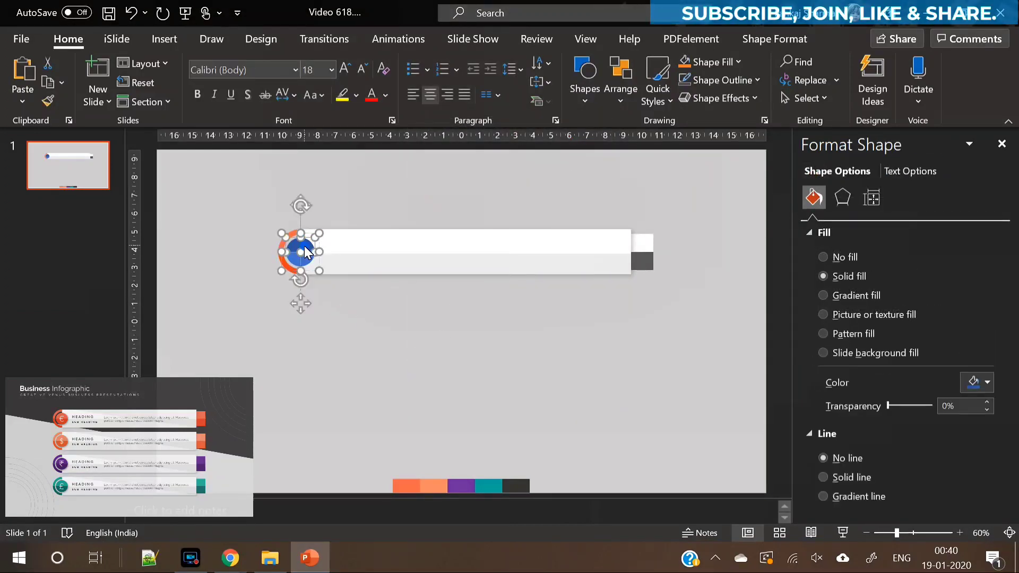
click(978, 381)
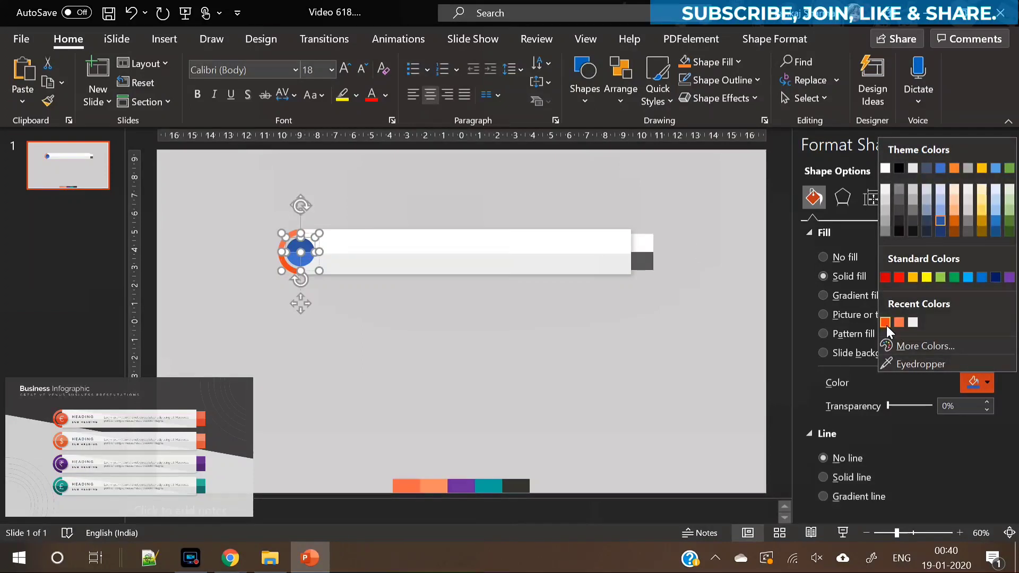
click(885, 323)
click(348, 314)
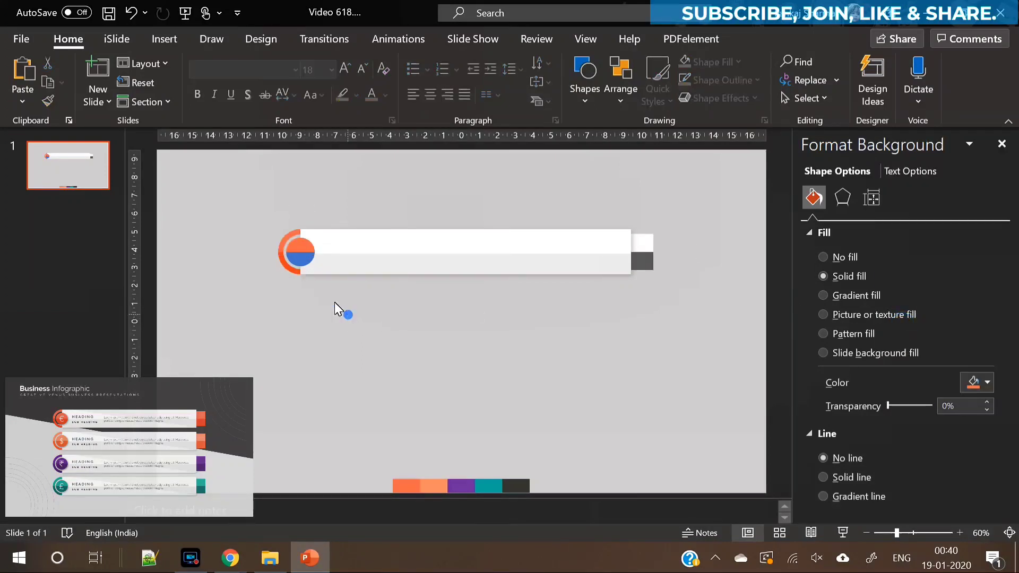
click(297, 256)
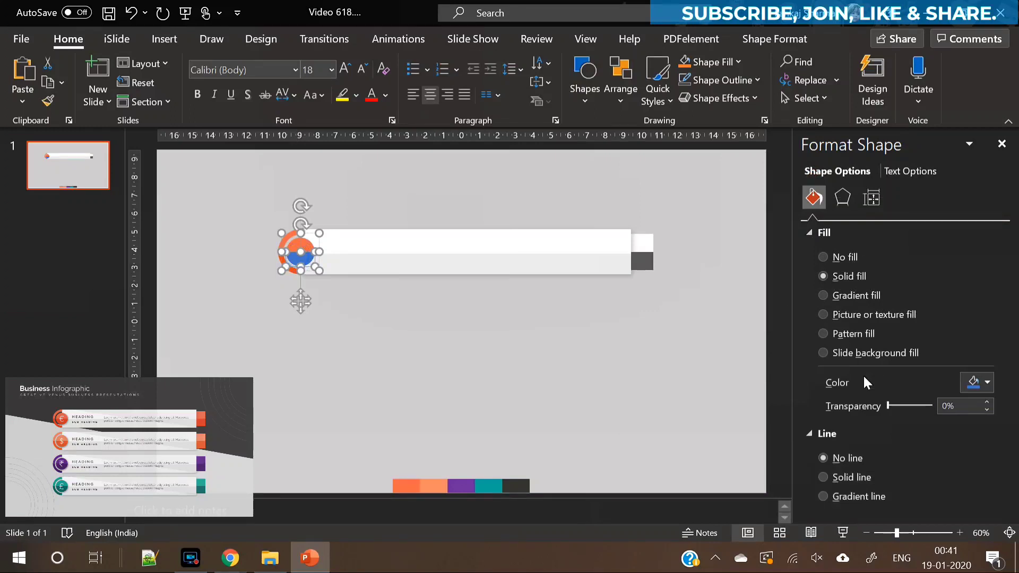
click(978, 382)
click(896, 319)
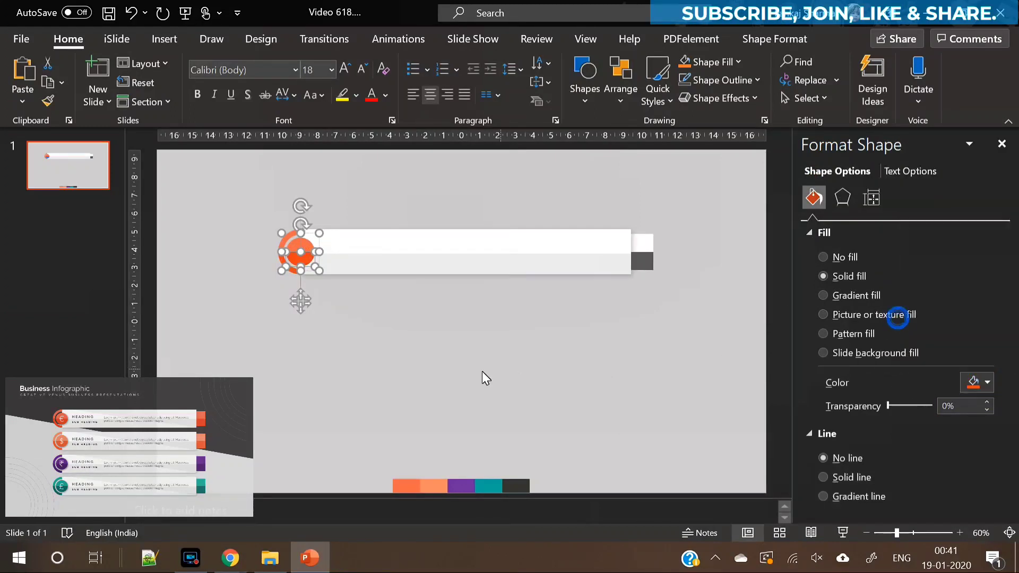
click(482, 372)
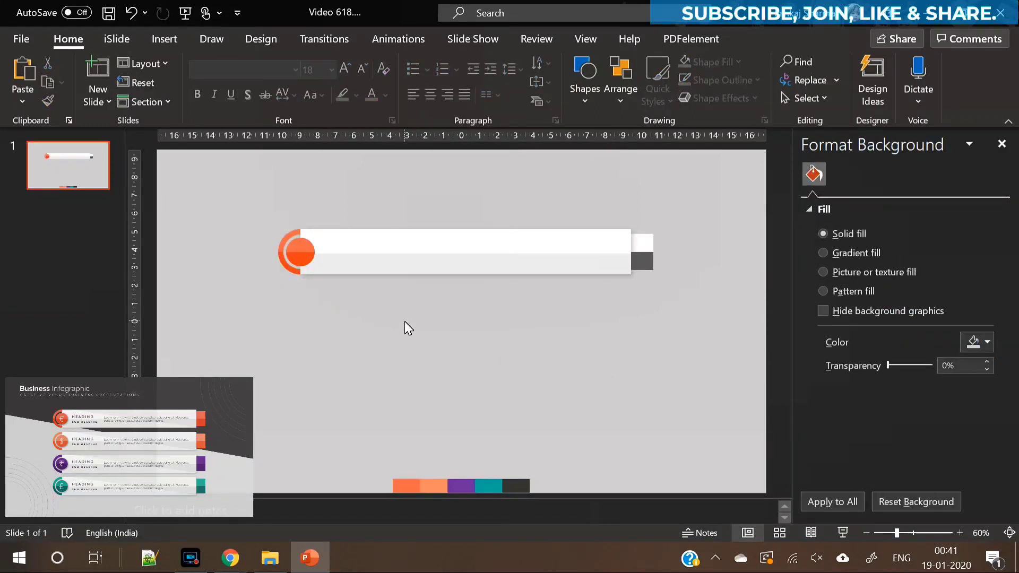
Fill the upper end block with the lighter recent orange and the lower end block with the darker recent orange
click(645, 243)
click(645, 243)
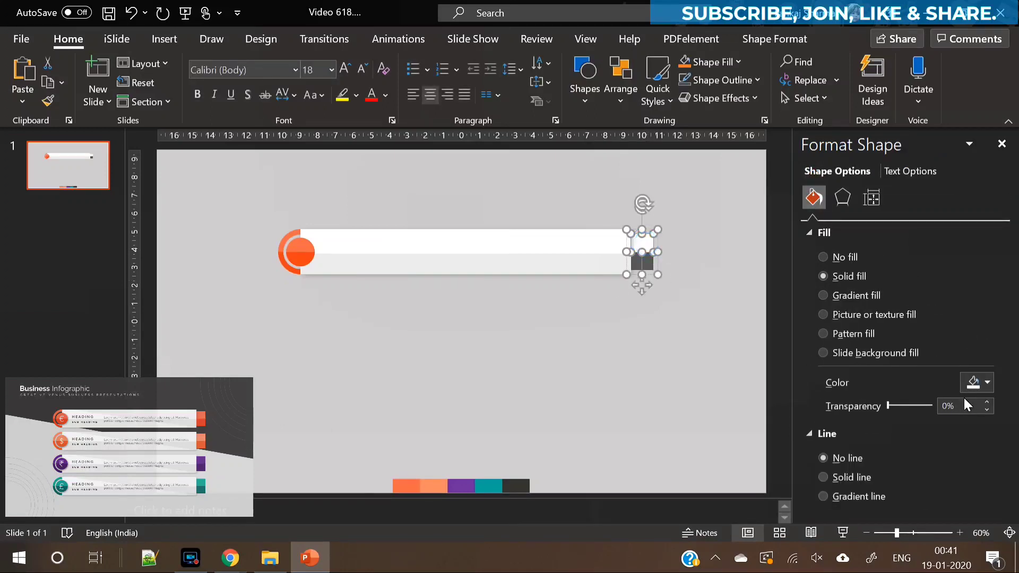
click(974, 383)
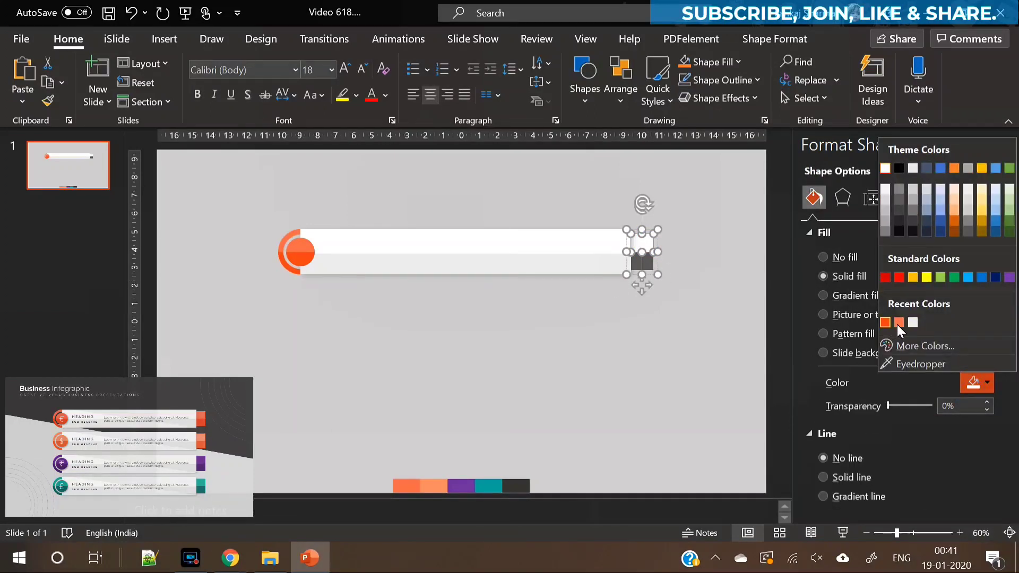
click(899, 322)
click(701, 304)
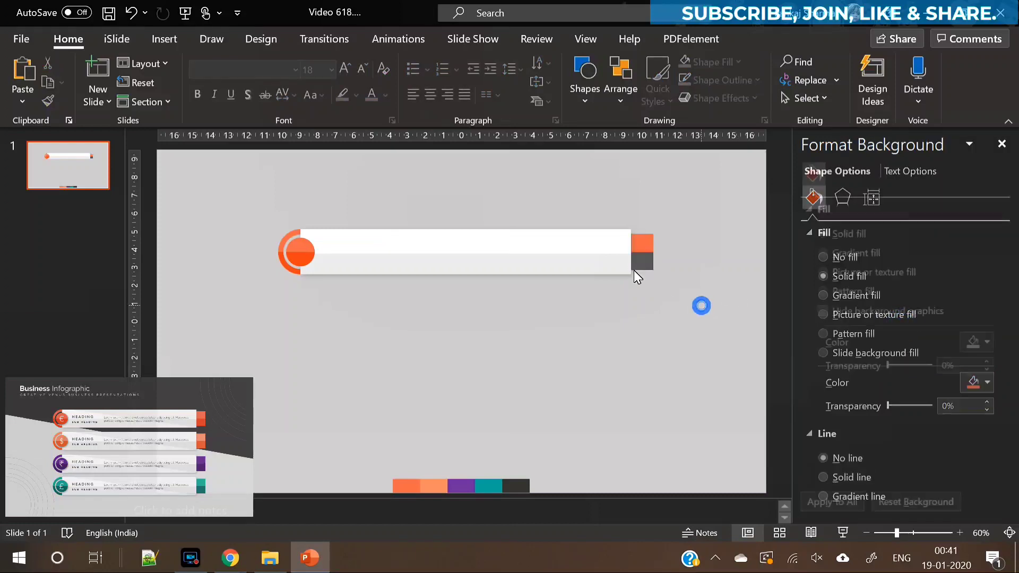
click(647, 258)
click(647, 259)
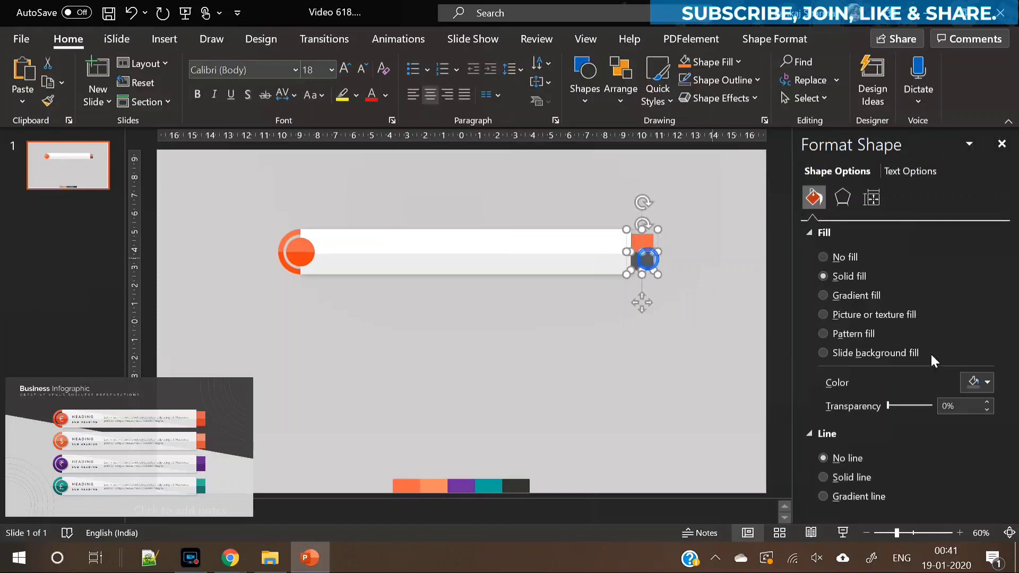
click(988, 383)
click(897, 325)
click(666, 340)
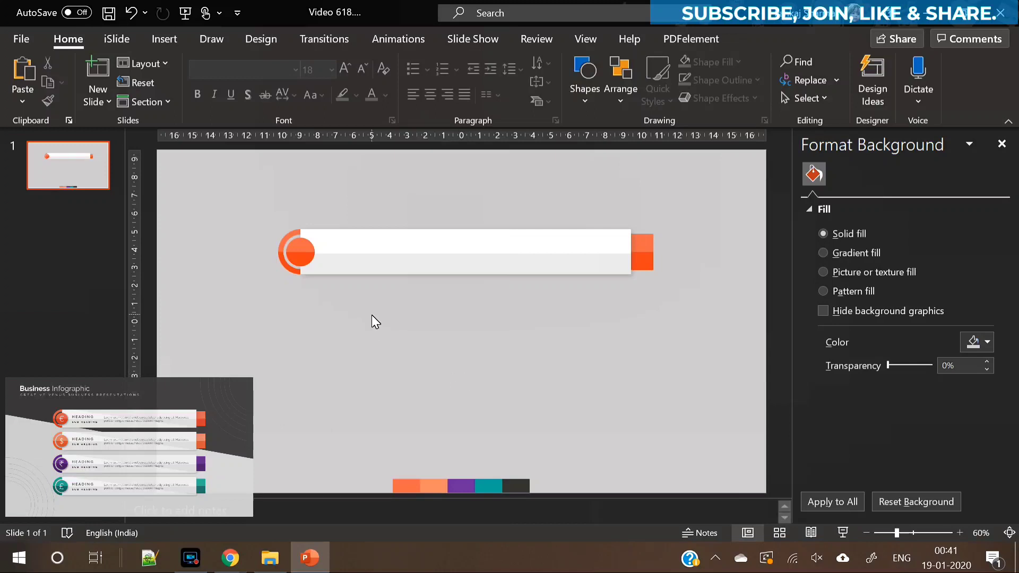
Draw a rectangle about 18.39 by 2.5 cm exactly over the long bar and remove its outline
click(162, 42)
click(248, 100)
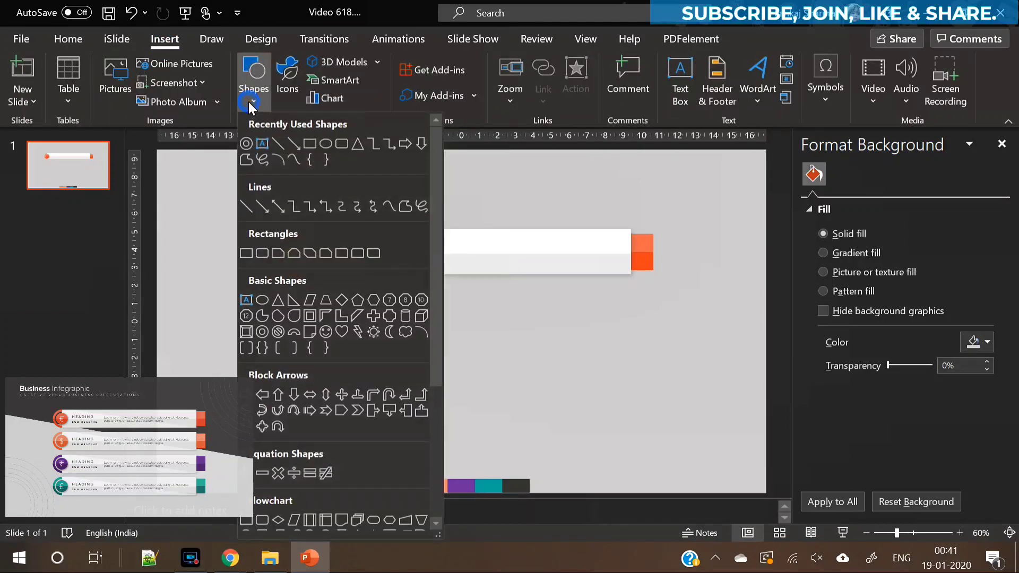
click(310, 143)
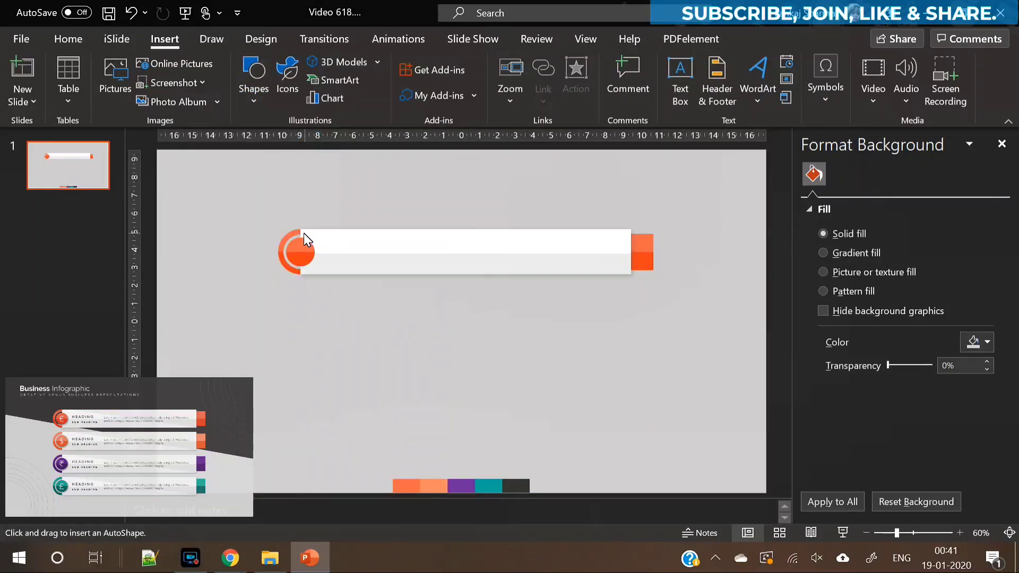
drag(300, 230, 632, 273)
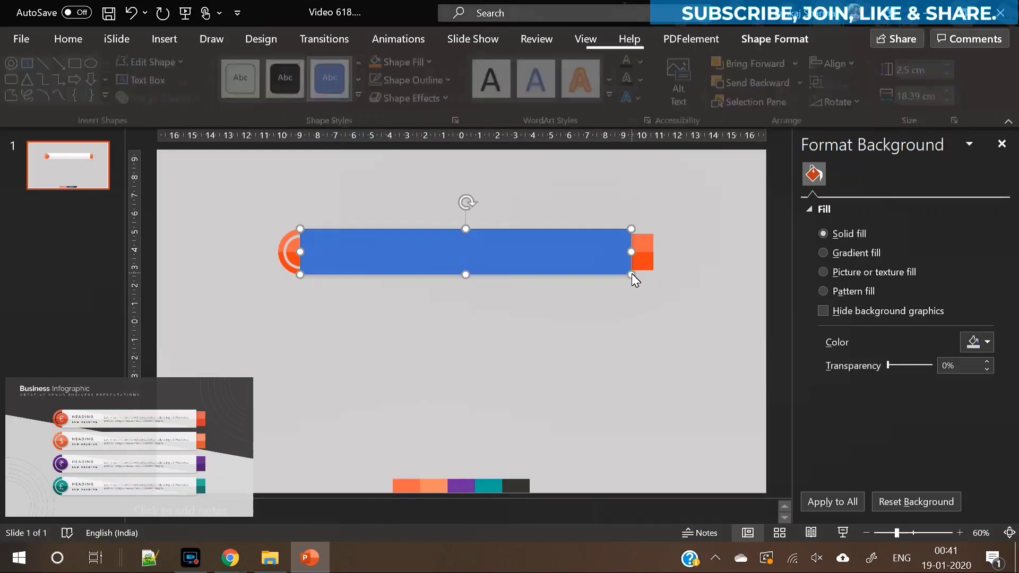
click(842, 458)
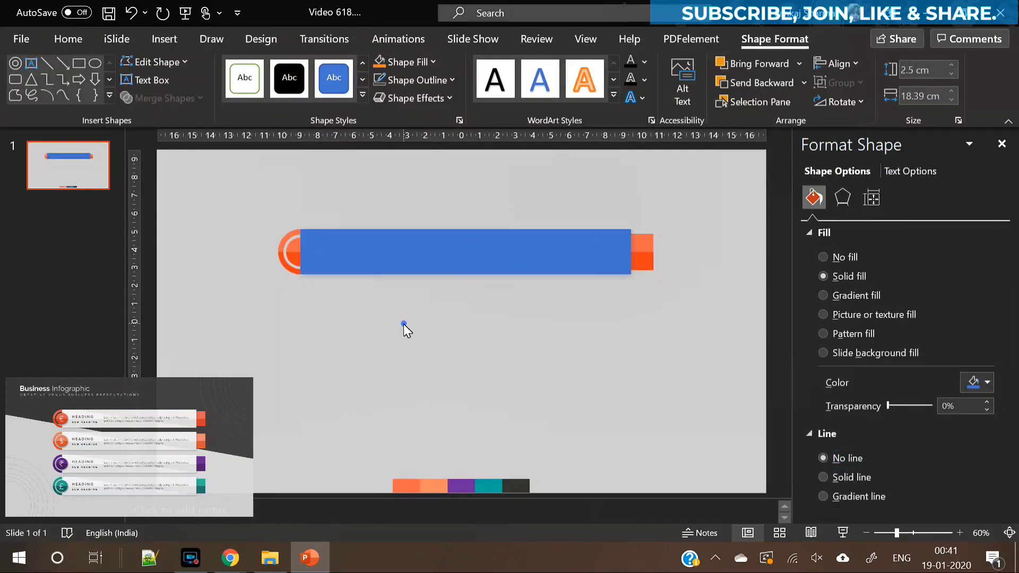
click(404, 324)
Draw a right triangle about 18.39 by 2.5 cm over the blue rectangle, remove its outline and fill it with gold
click(168, 41)
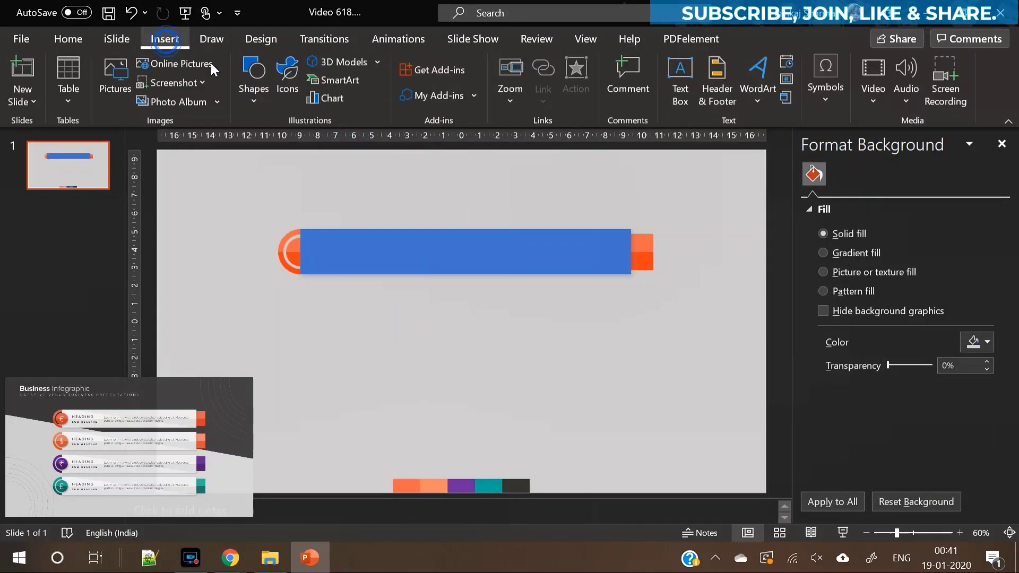
click(246, 101)
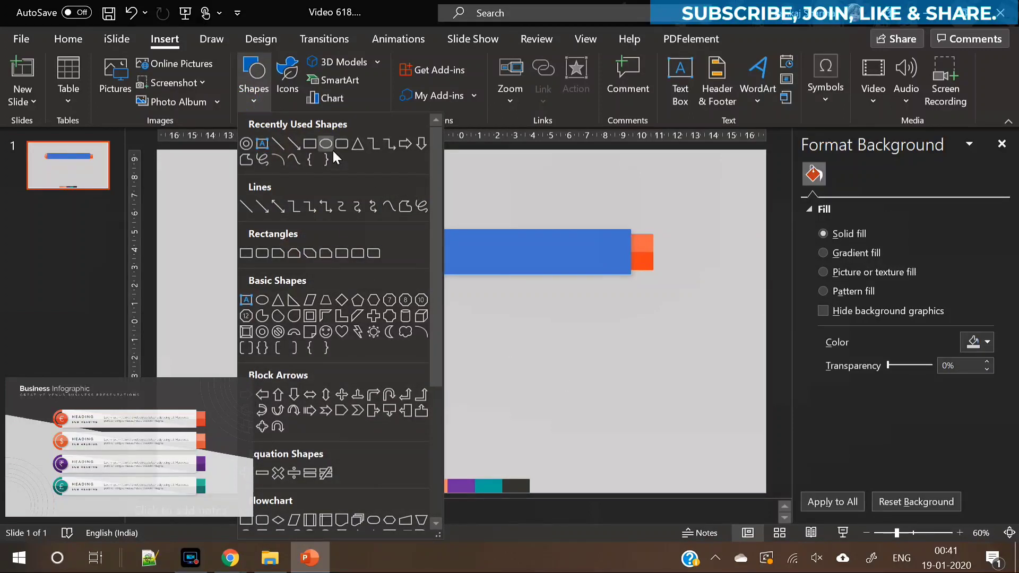
click(290, 305)
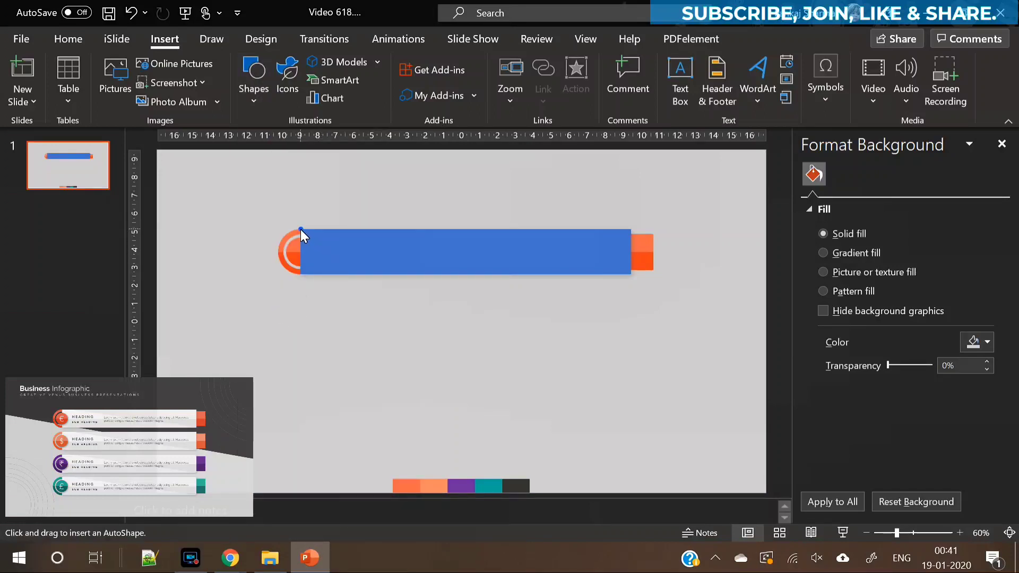
drag(301, 229, 631, 275)
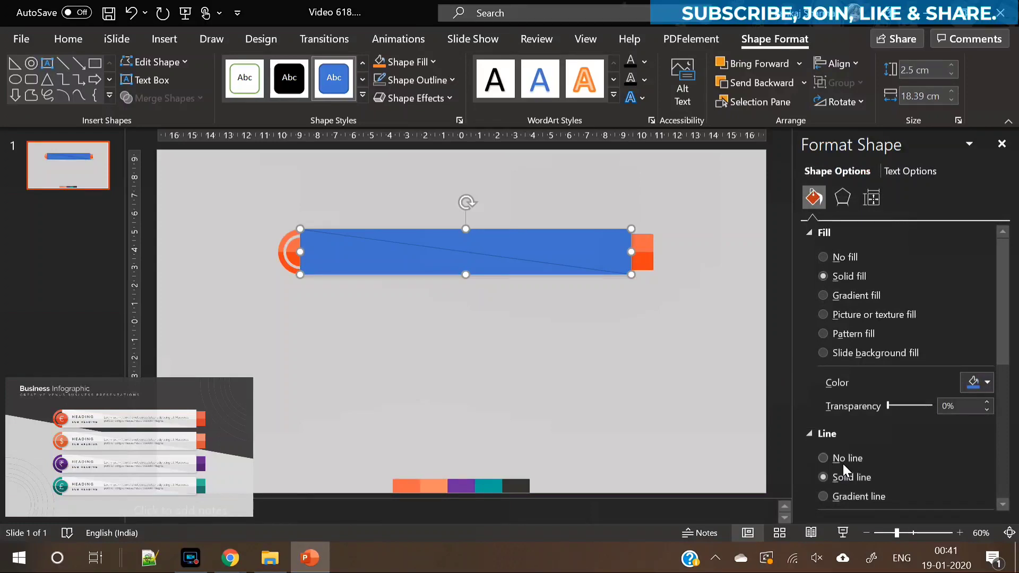
click(828, 457)
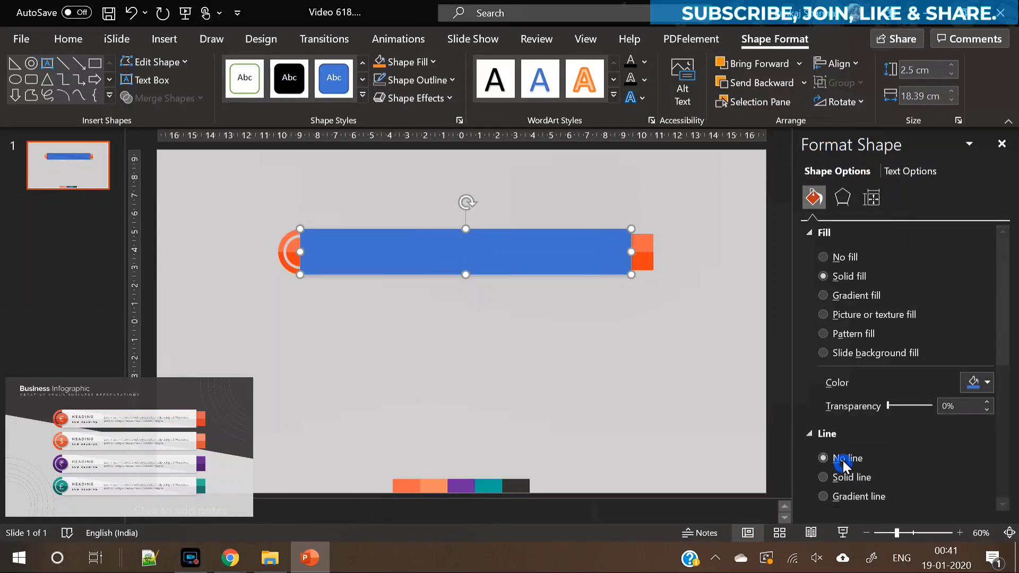
click(433, 63)
click(476, 100)
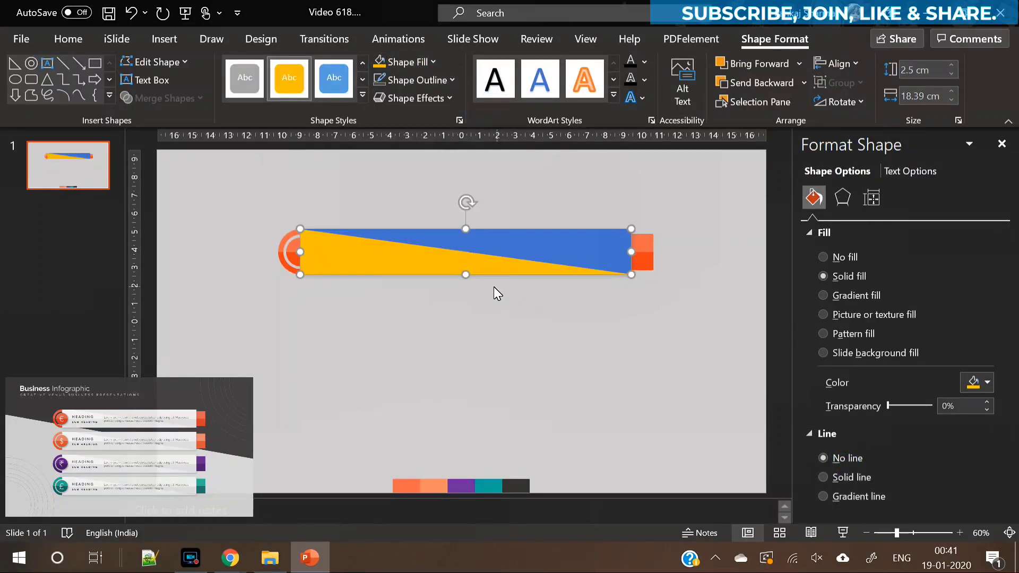
Flip the gold right triangle vertically and horizontally so its right angle sits at the long bar's upper-right corner
mouse_move(466, 277)
mouse_down()
mouse_move(463, 266)
mouse_move(464, 275)
mouse_up()
drag(300, 254, 301, 252)
click(855, 103)
click(853, 167)
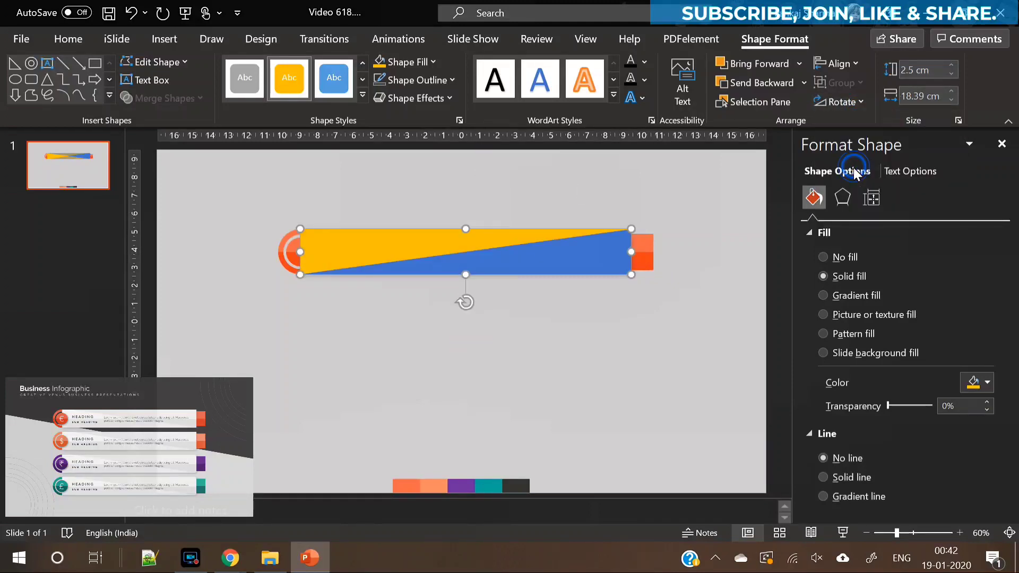
click(845, 103)
click(861, 190)
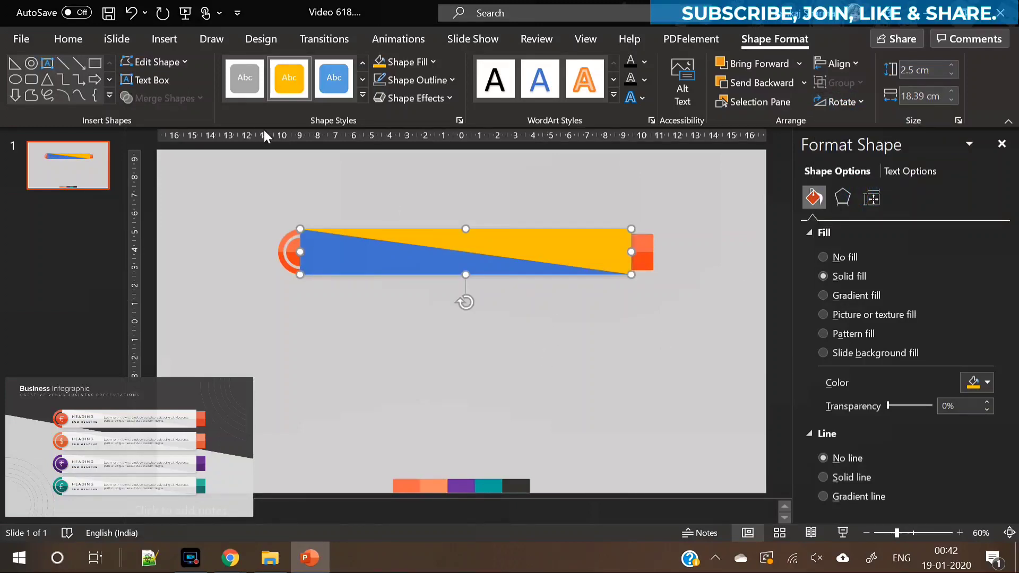
Narrow the gold triangle to about 13.24 cm from its left side and delete the blue rectangle beneath it
drag(309, 252, 393, 253)
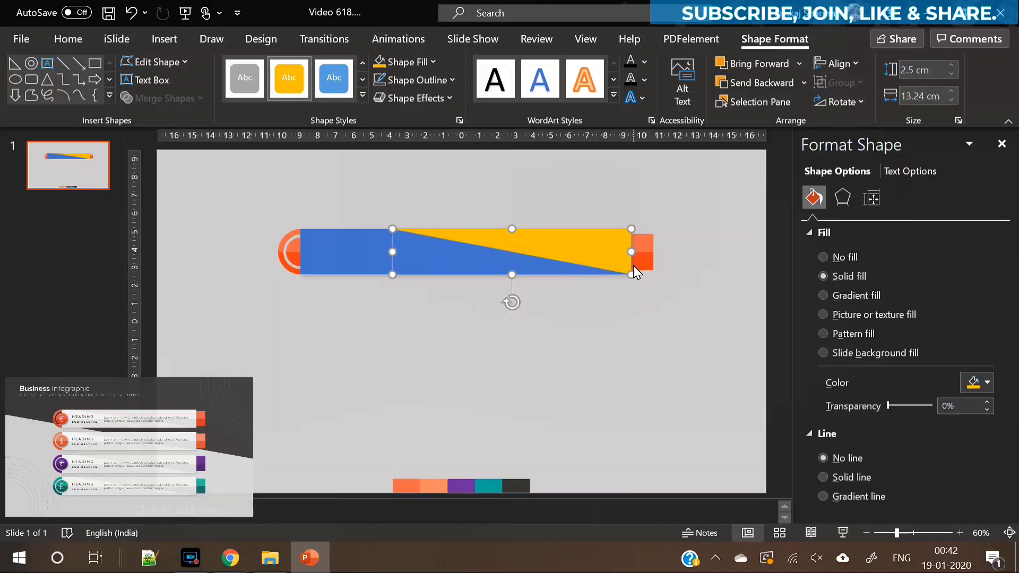
click(364, 251)
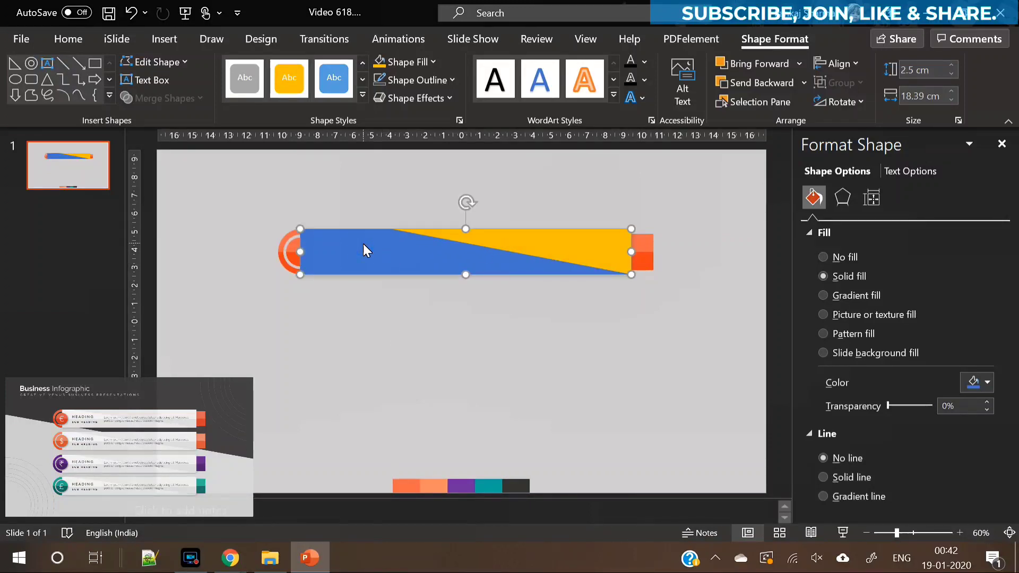
key(Delete)
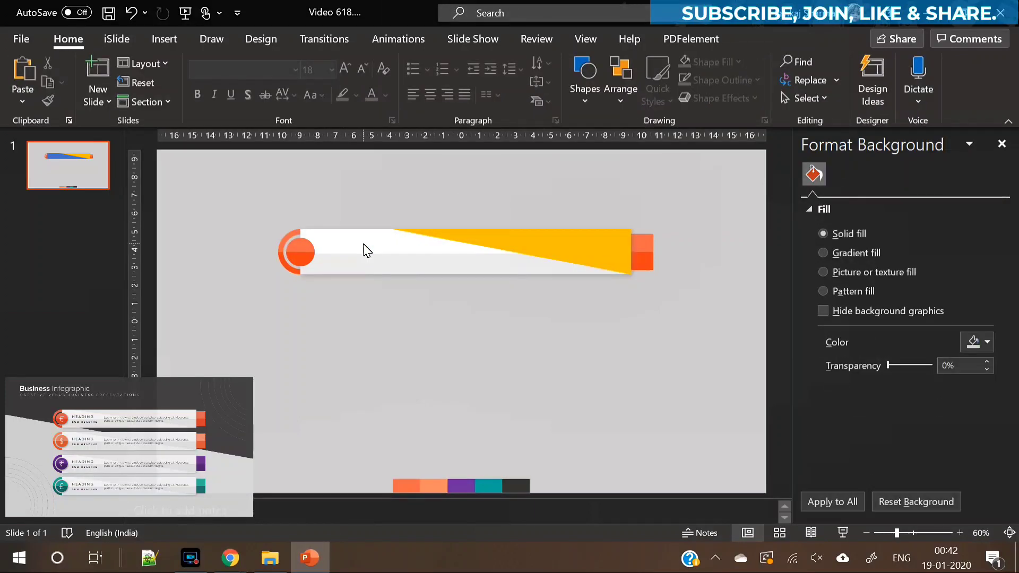
click(986, 343)
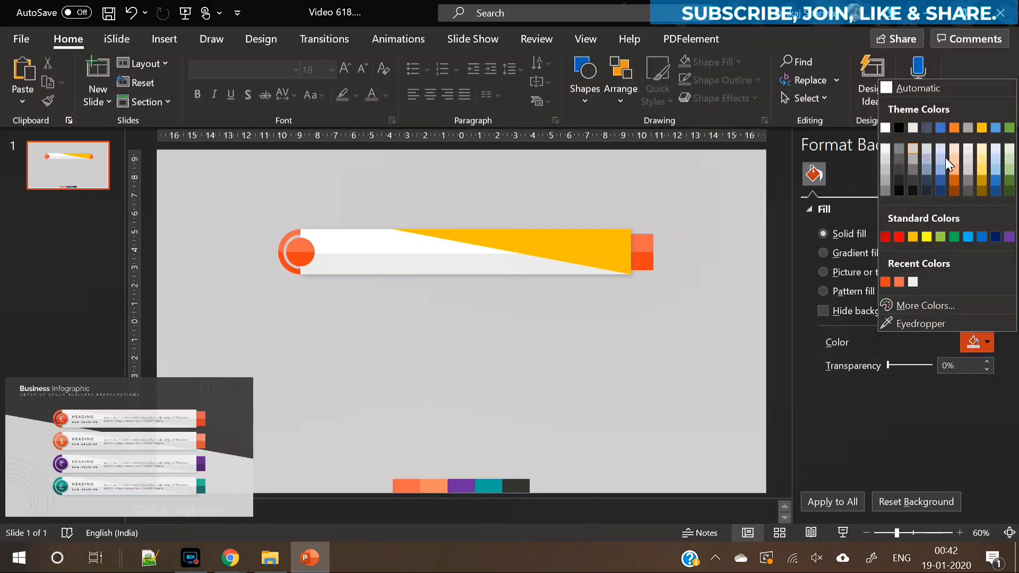
click(899, 127)
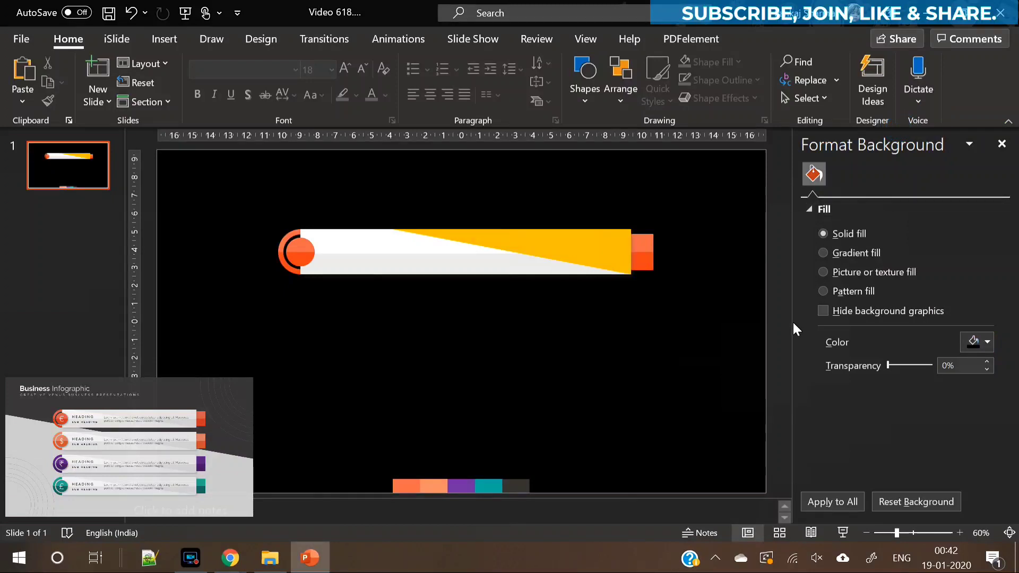
key(ctrl+z)
Fill the gold triangle with black at 94% transparency and stretch its left side to just beside the circle
click(591, 255)
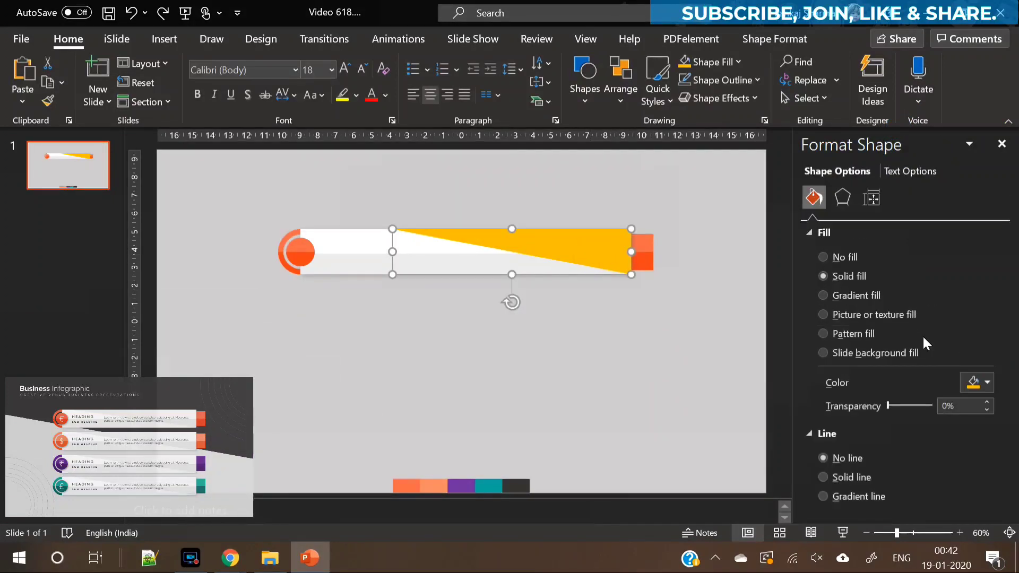
click(979, 378)
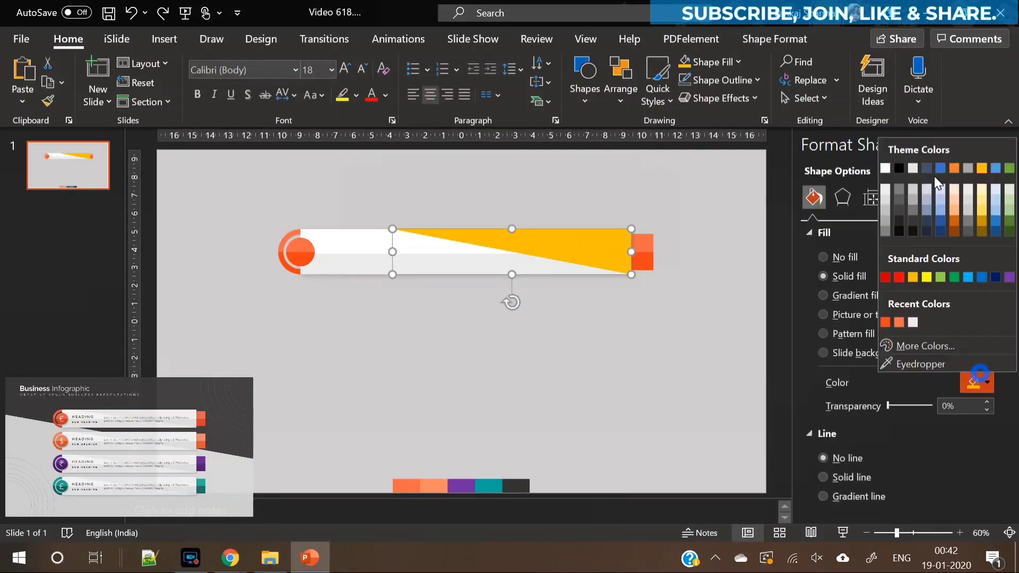
click(898, 168)
drag(892, 411, 929, 418)
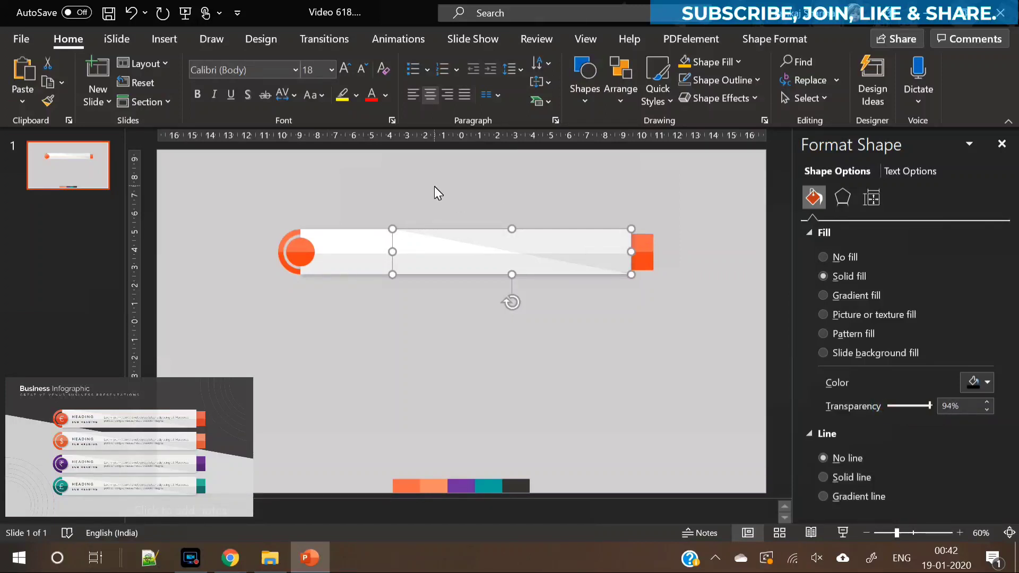
drag(393, 254, 323, 245)
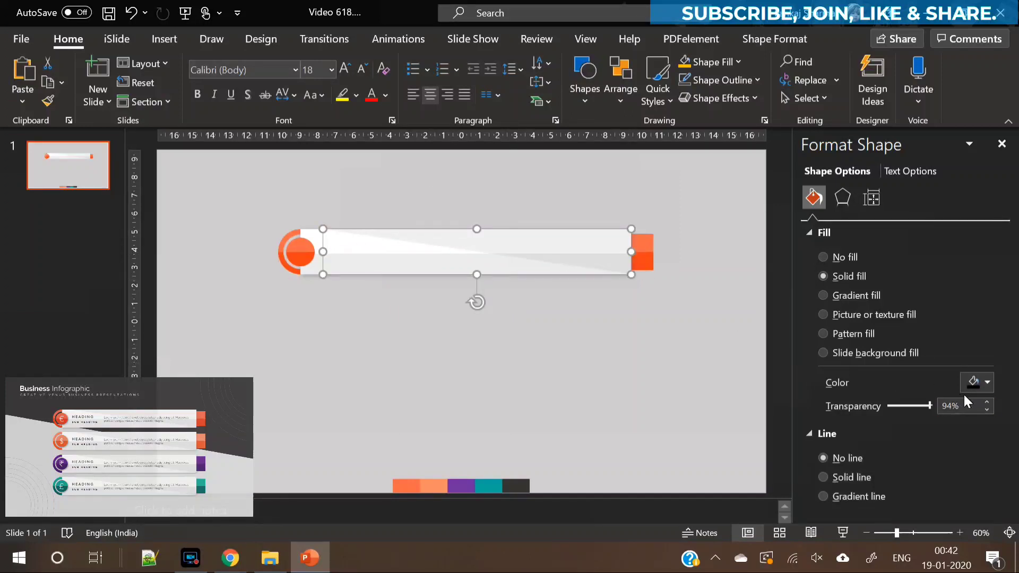
click(977, 382)
click(887, 173)
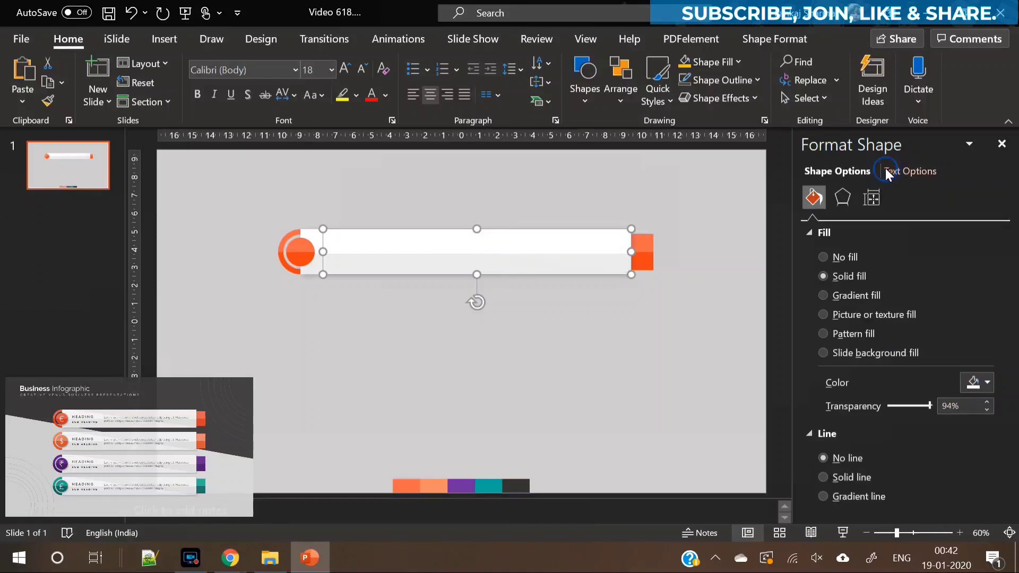
key(ctrl+z)
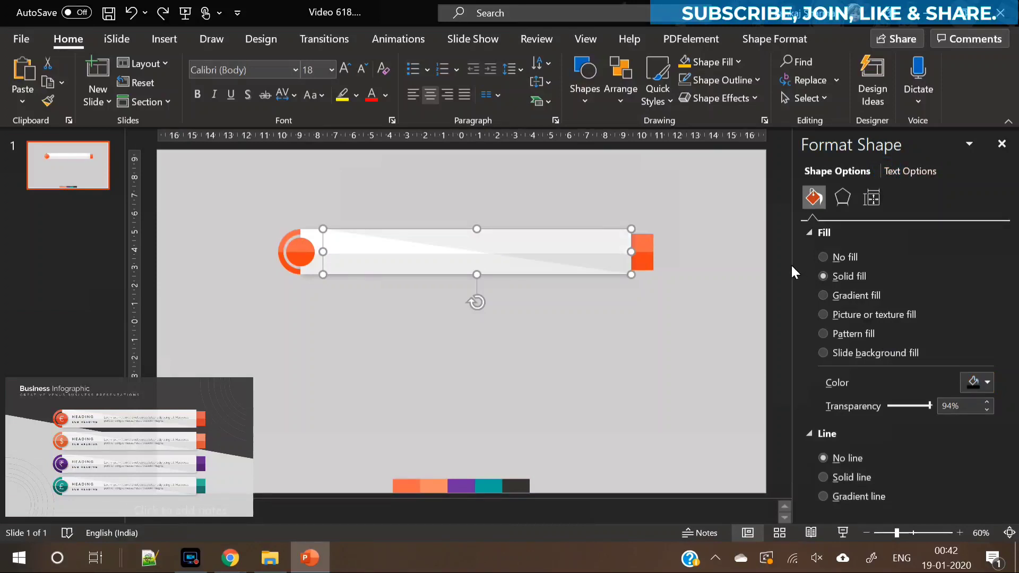
click(524, 339)
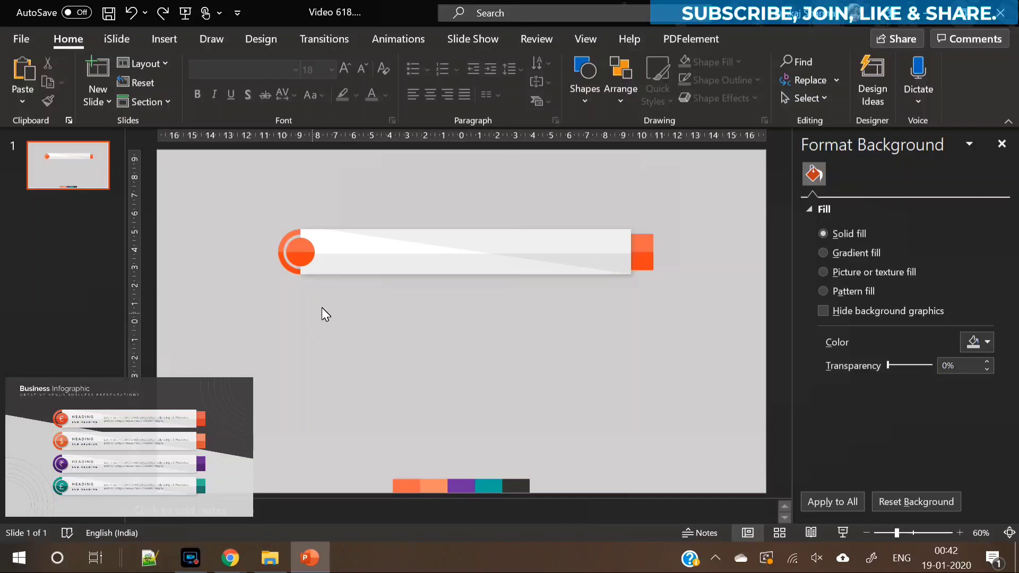
Apply an outer shadow preset with a 45° angle and 3 pt distance to the two-tone circle and adjust its blur
click(302, 259)
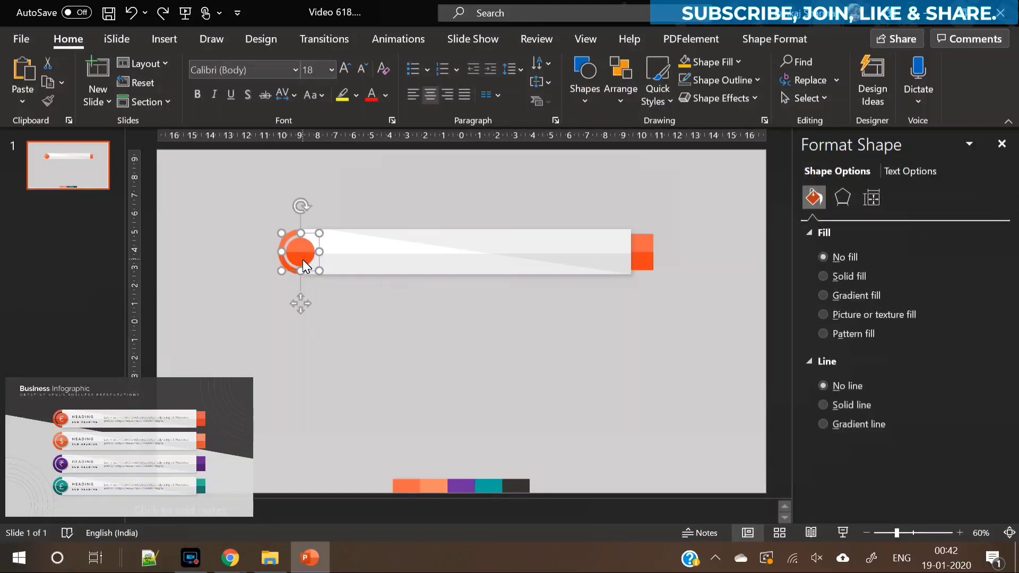
click(841, 198)
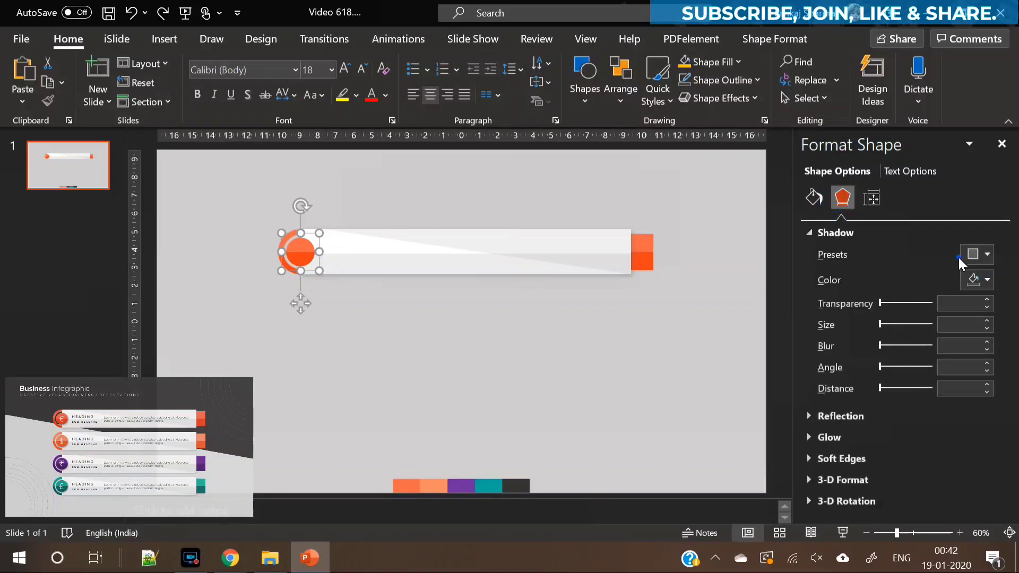
click(982, 255)
click(889, 385)
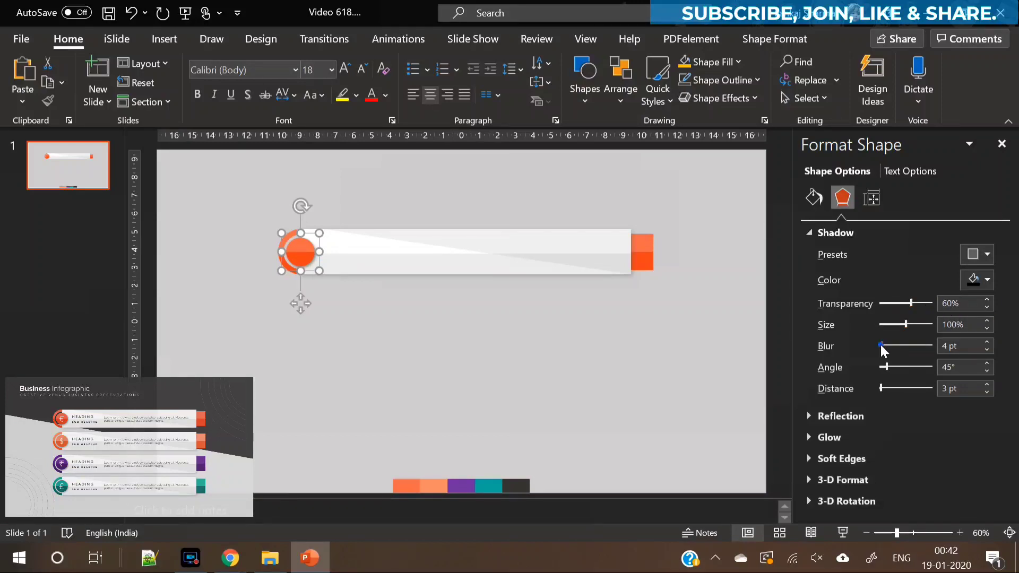
drag(881, 345, 881, 344)
click(485, 367)
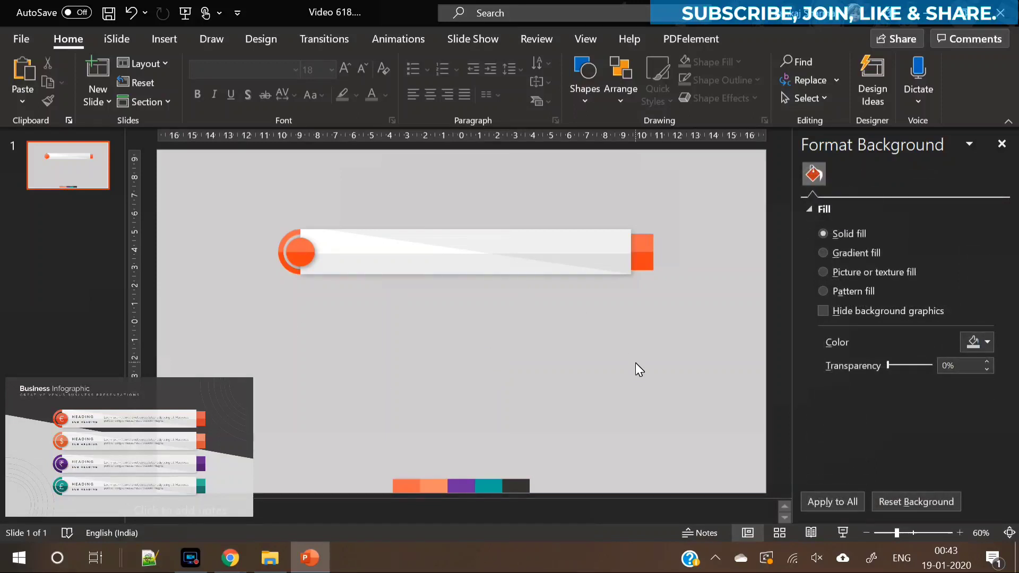
Paste the copied "HEADING" text box onto the long bar beside the circle
click(649, 263)
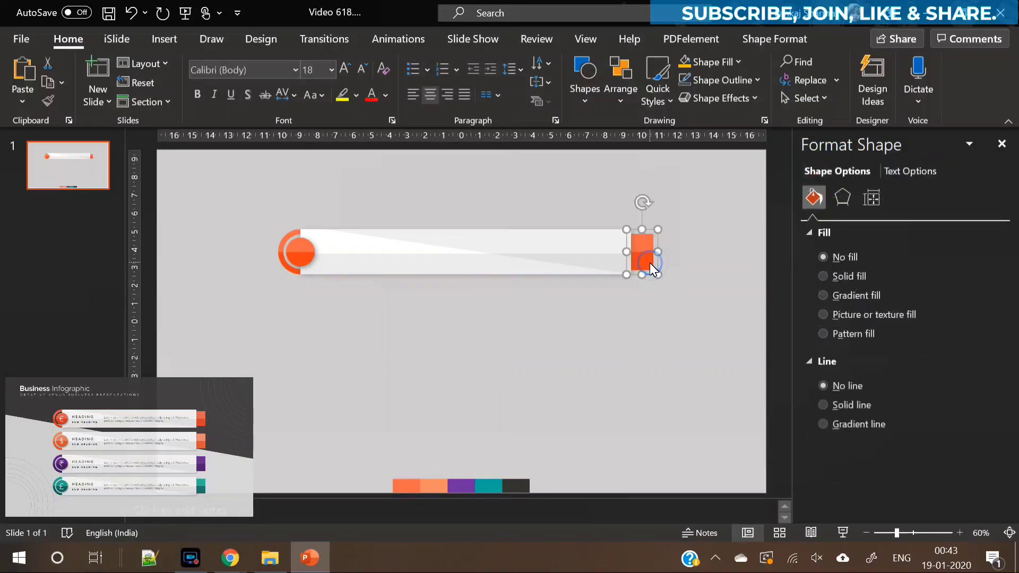
click(628, 332)
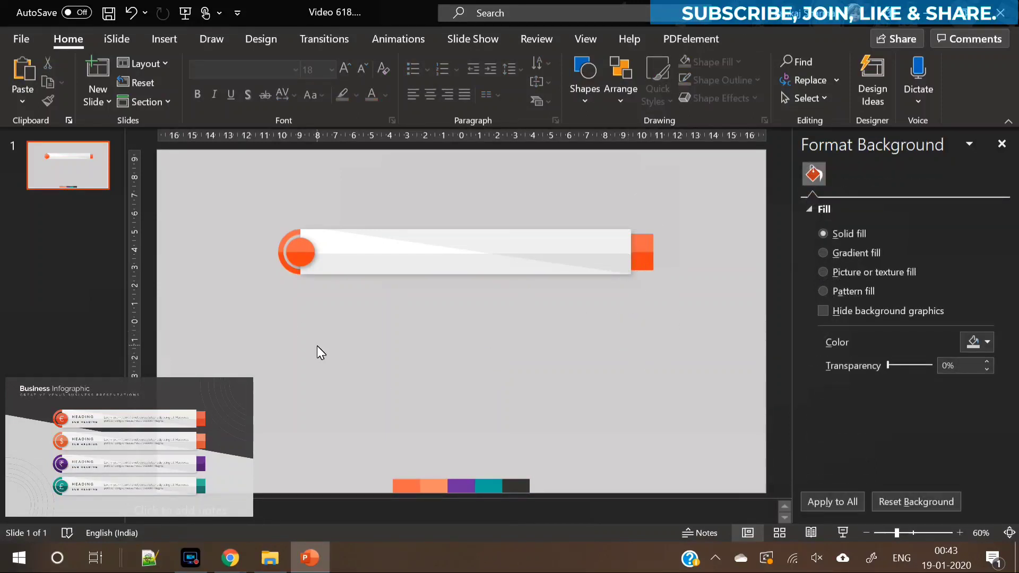
key(ctrl+v)
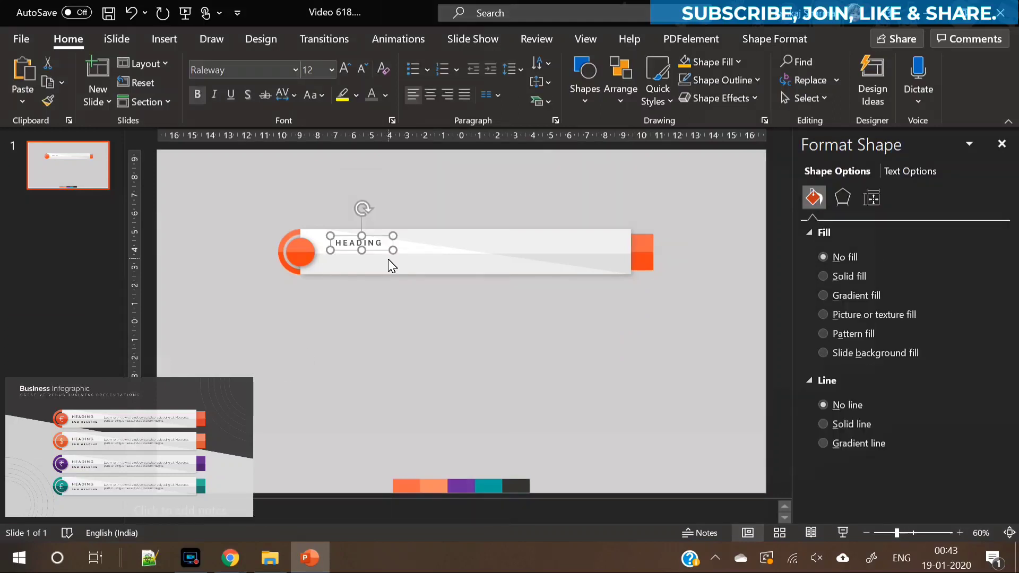